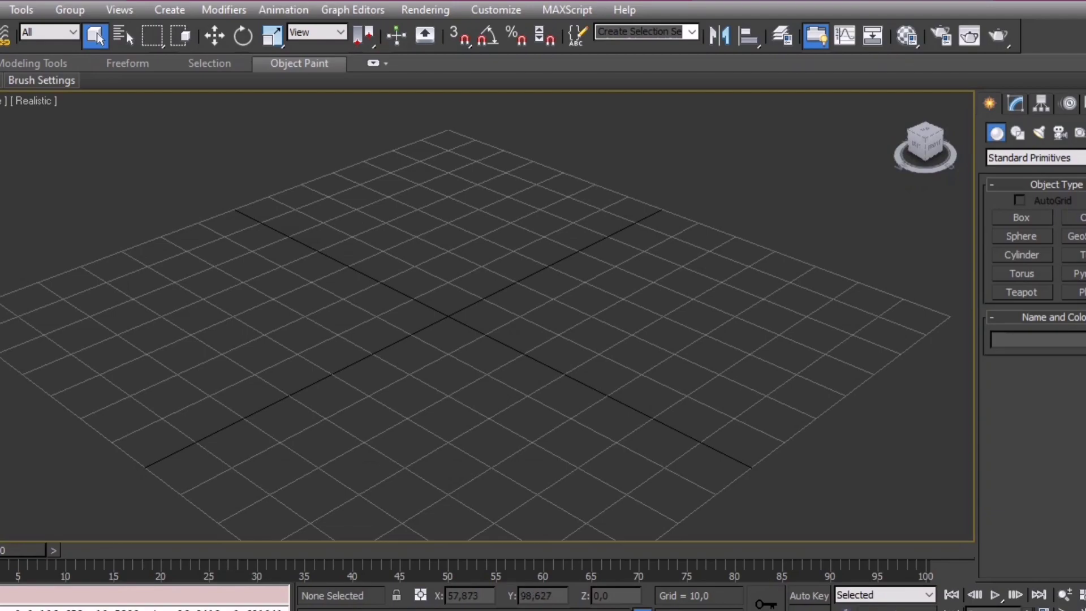
Import generic_item.mesh through the XNALara Converter script, then close the converter window
click(568, 10)
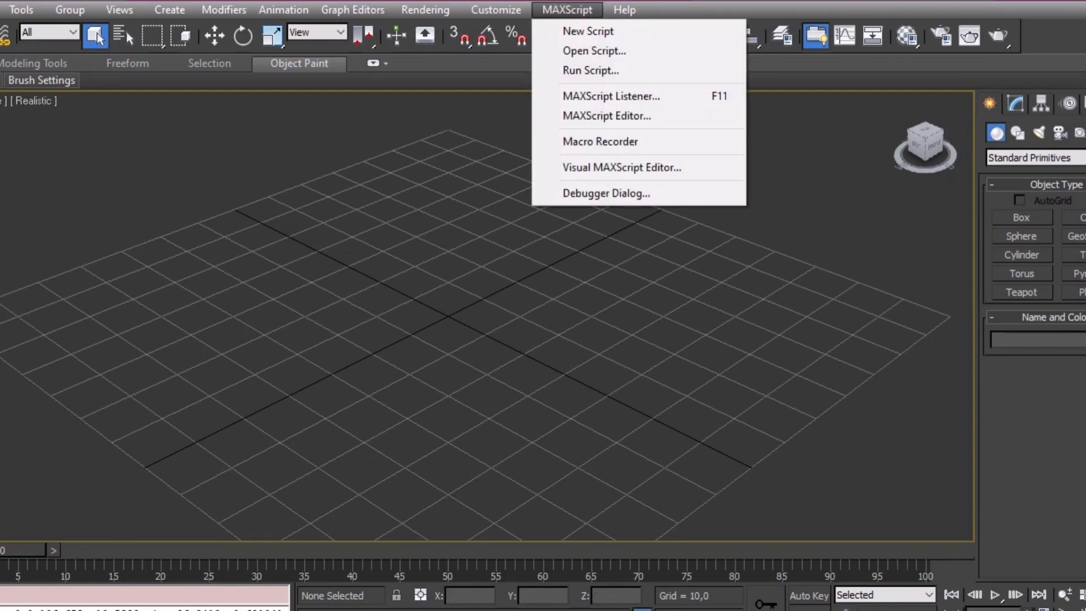
click(590, 70)
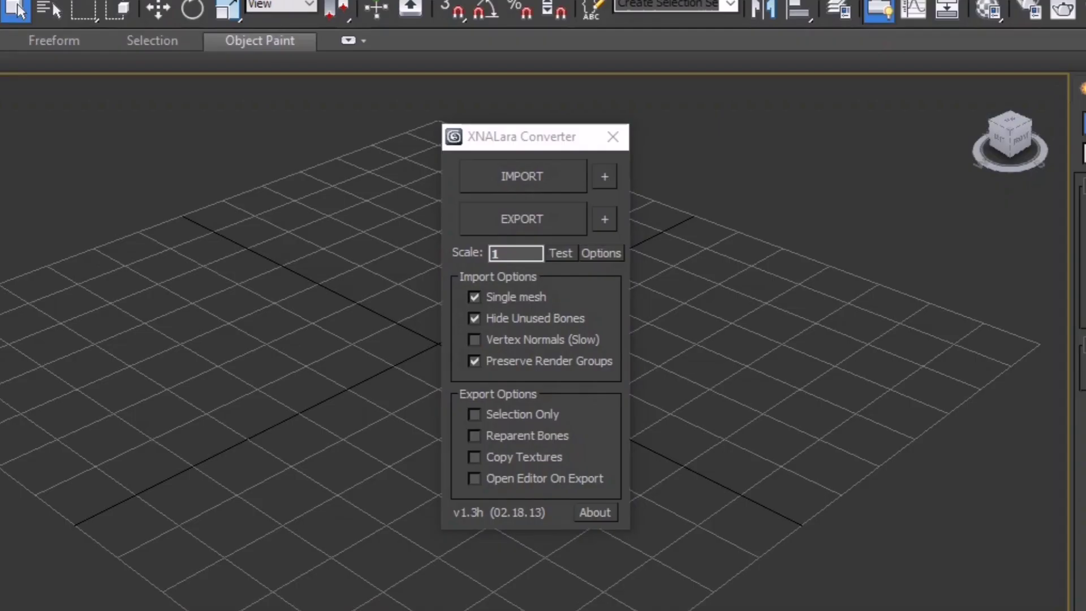
click(522, 175)
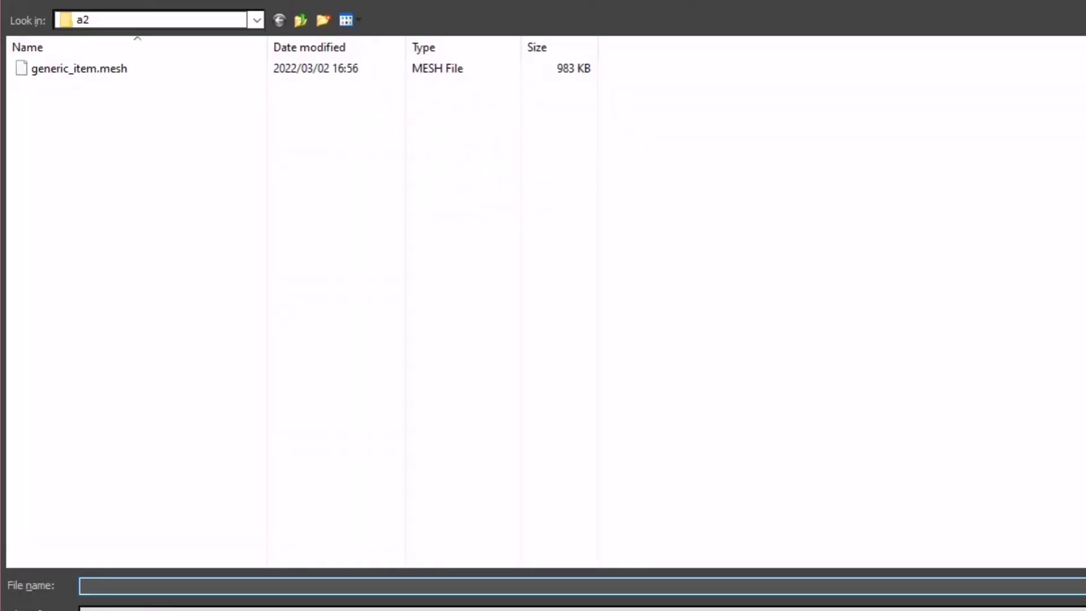
double_click(79, 67)
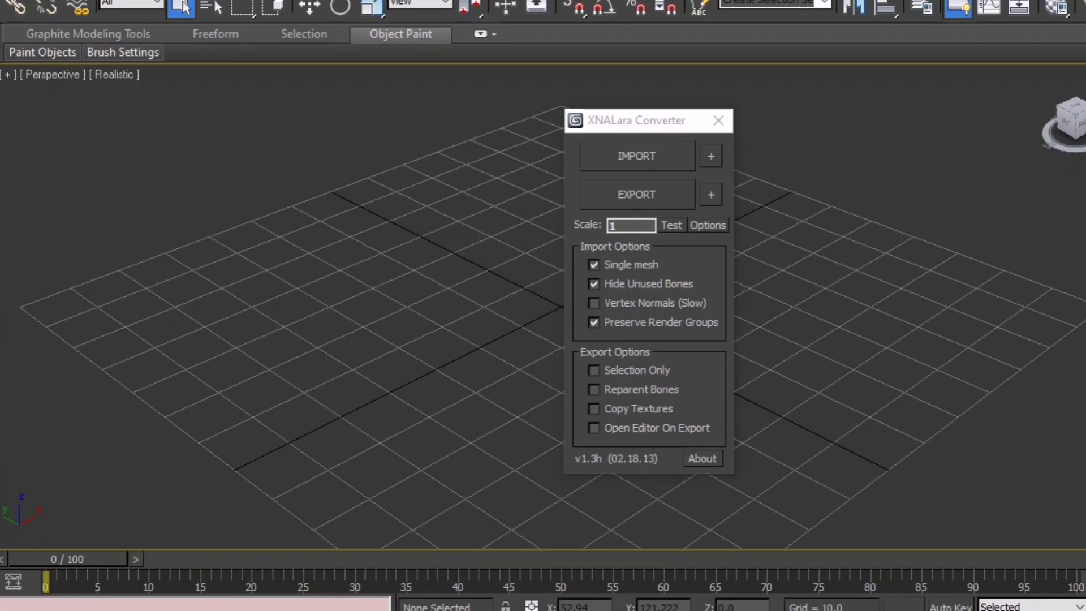
click(718, 121)
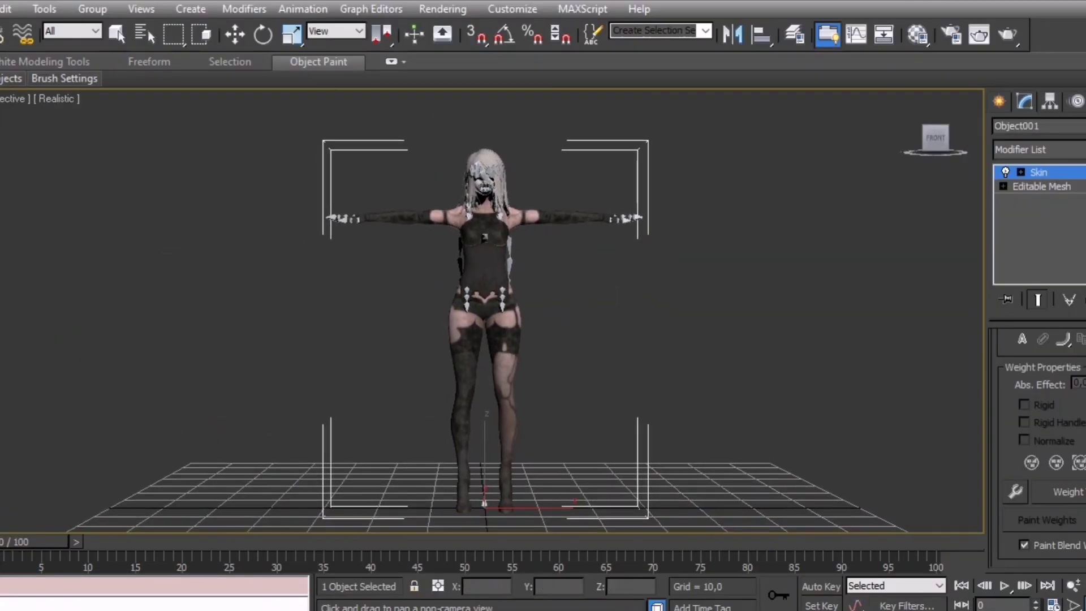
Select all 160 skeleton bones in Select From Scene and delete them
click(1073, 586)
drag(933, 382, 965, 96)
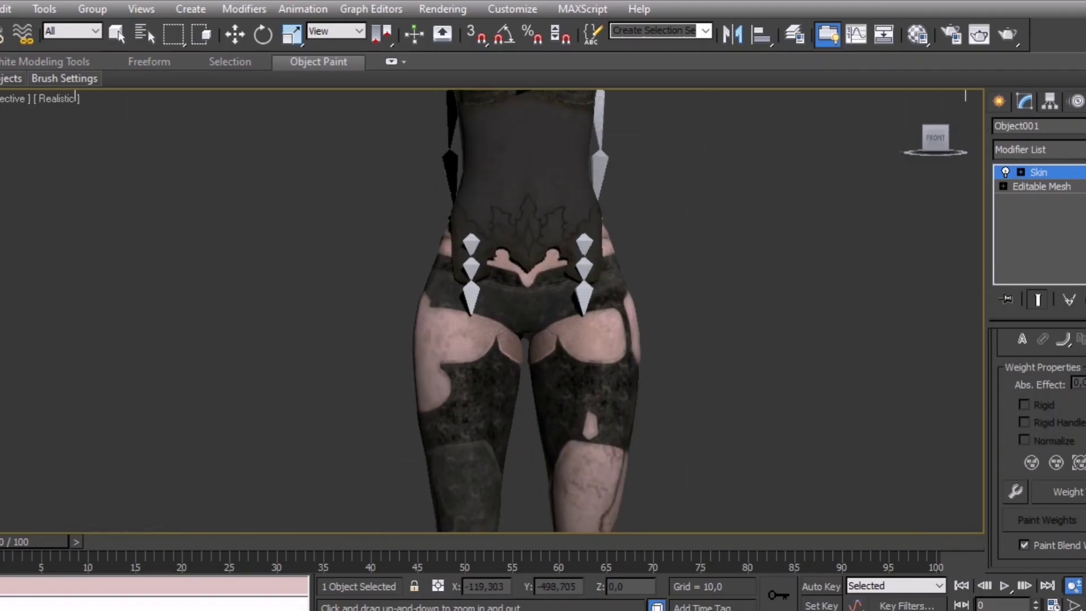
key(z)
click(145, 33)
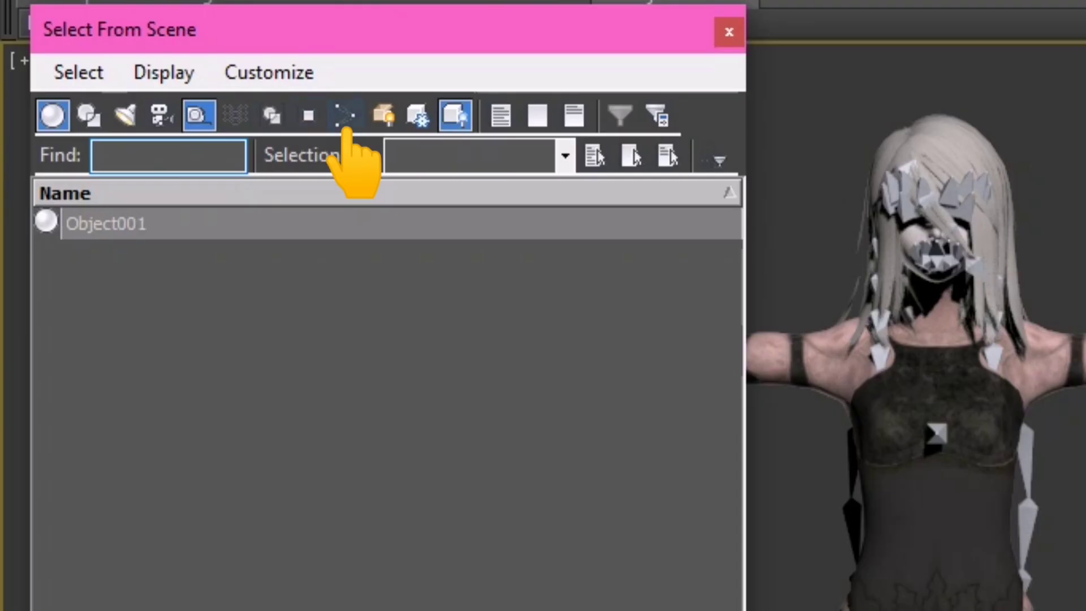
click(348, 136)
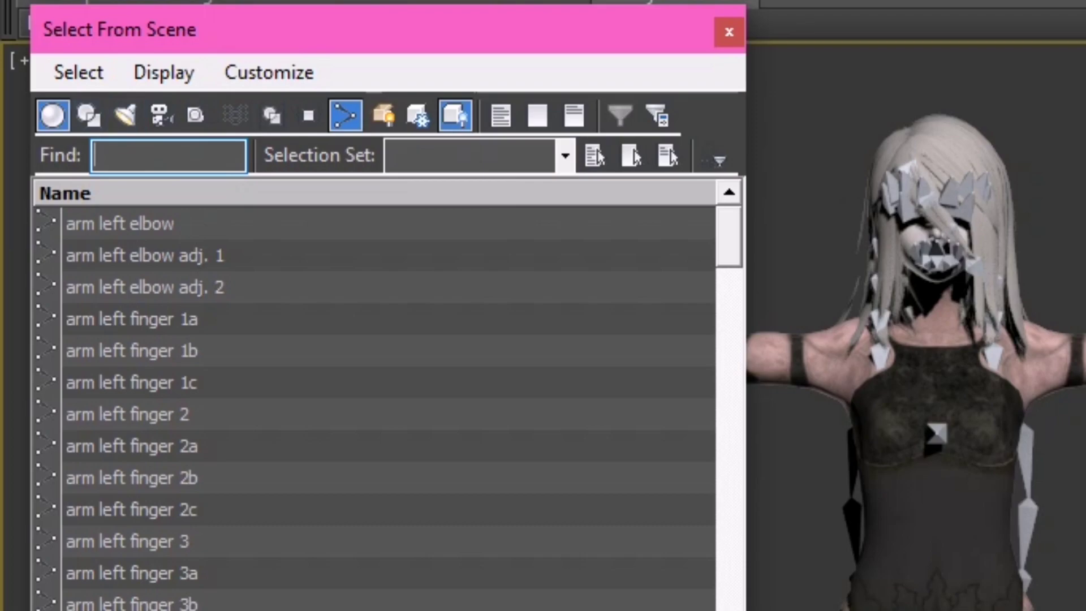
click(52, 114)
key(ctrl+a)
key(Return)
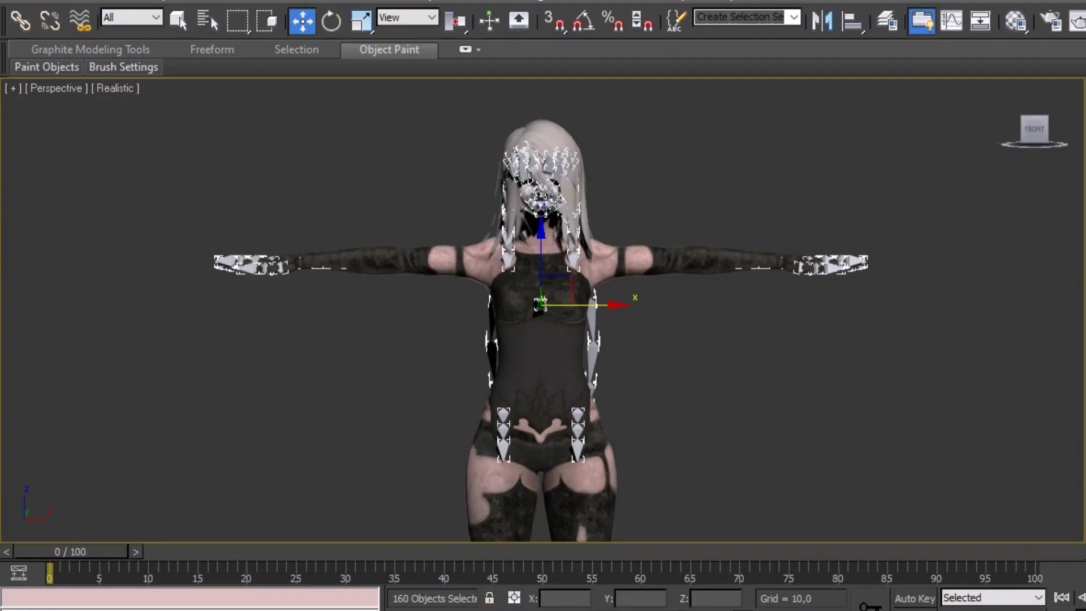
key(ctrl+d)
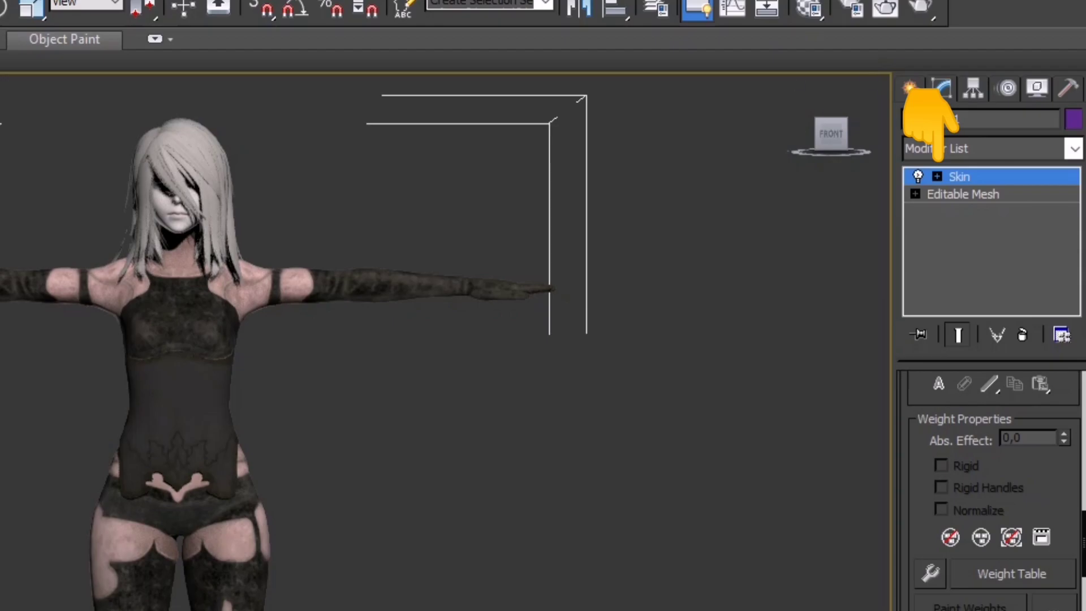
Delete the Skin modifier from the character and bring up the FBX export options
right_click(958, 175)
click(848, 210)
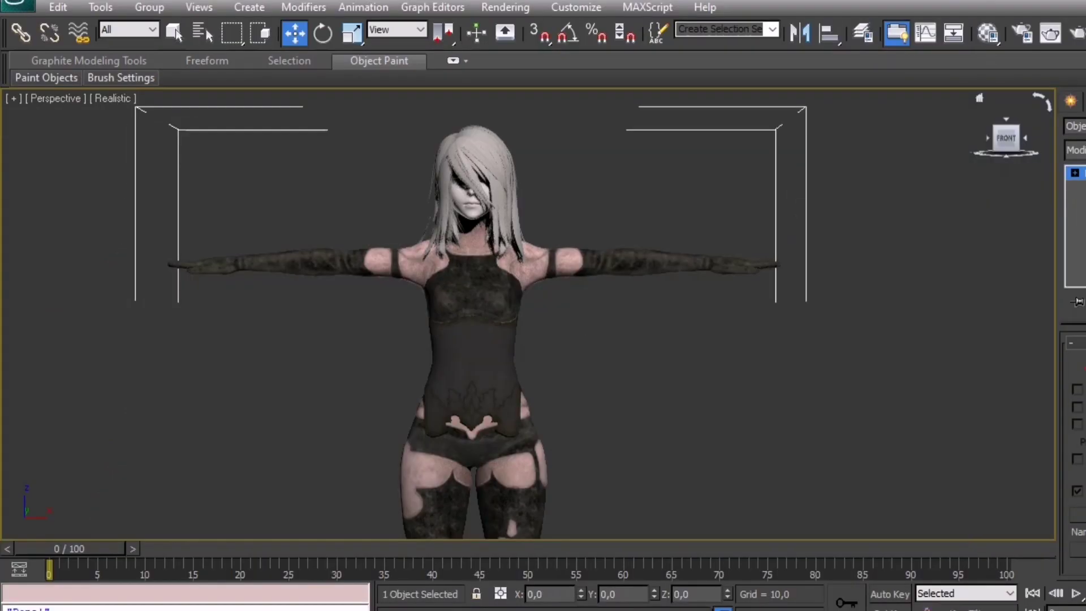
click(14, 5)
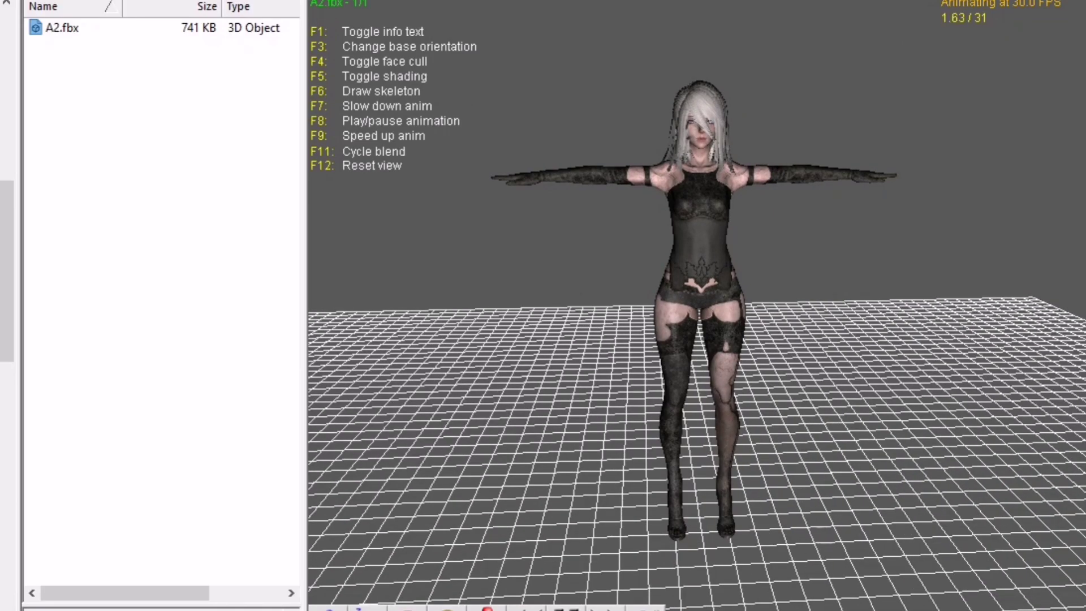
Export A2.fbx from Noesis as the WaveFront OBJ file A2out
right_click(76, 27)
click(119, 60)
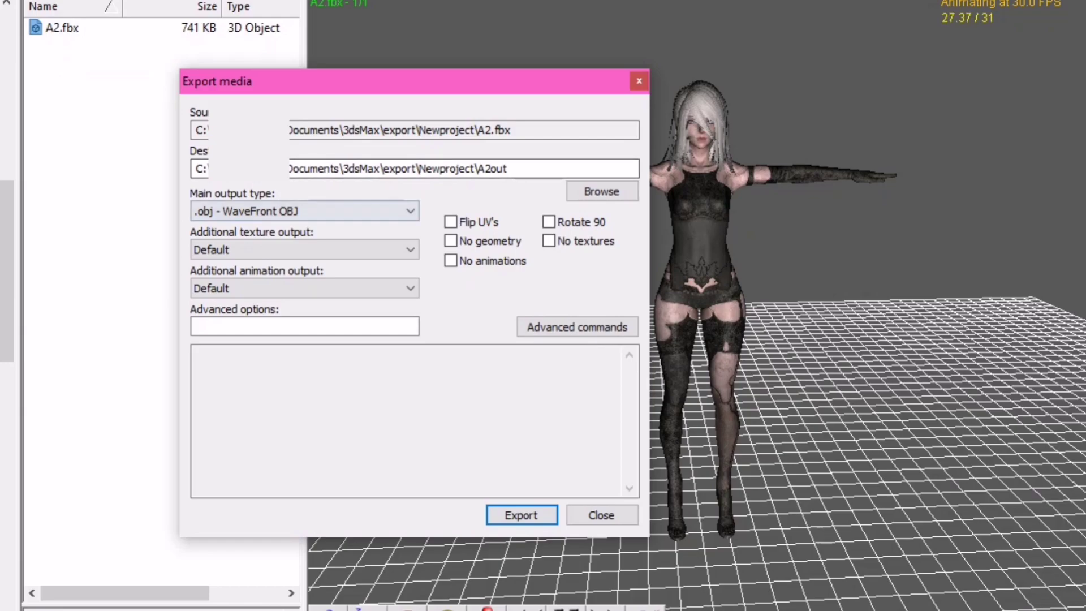
click(303, 210)
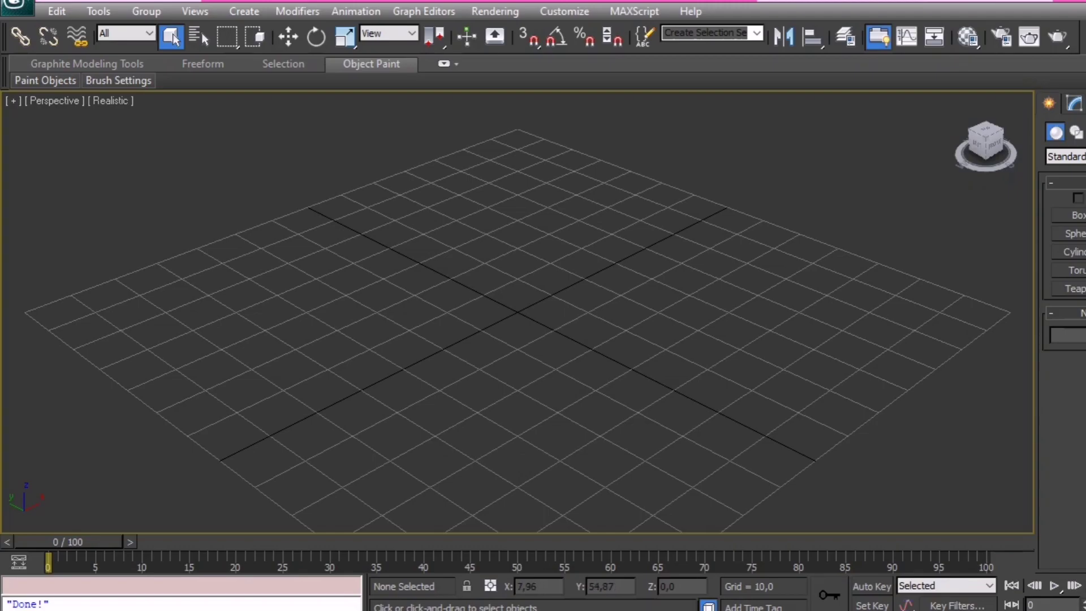
Import A2out.obj into the scene with the default OBJ import settings
click(16, 7)
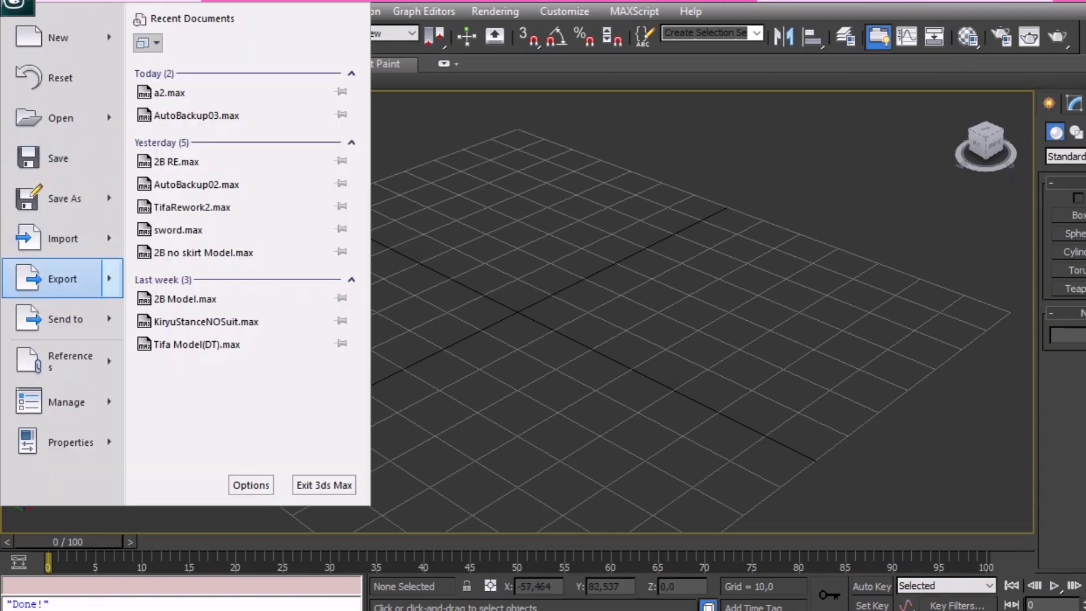
click(61, 238)
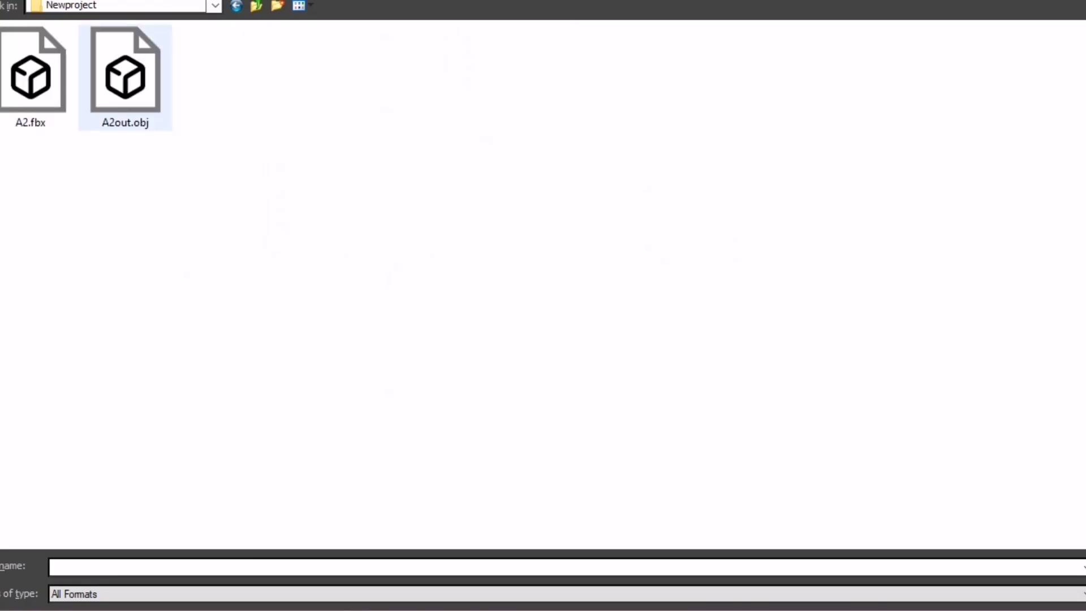
double_click(125, 81)
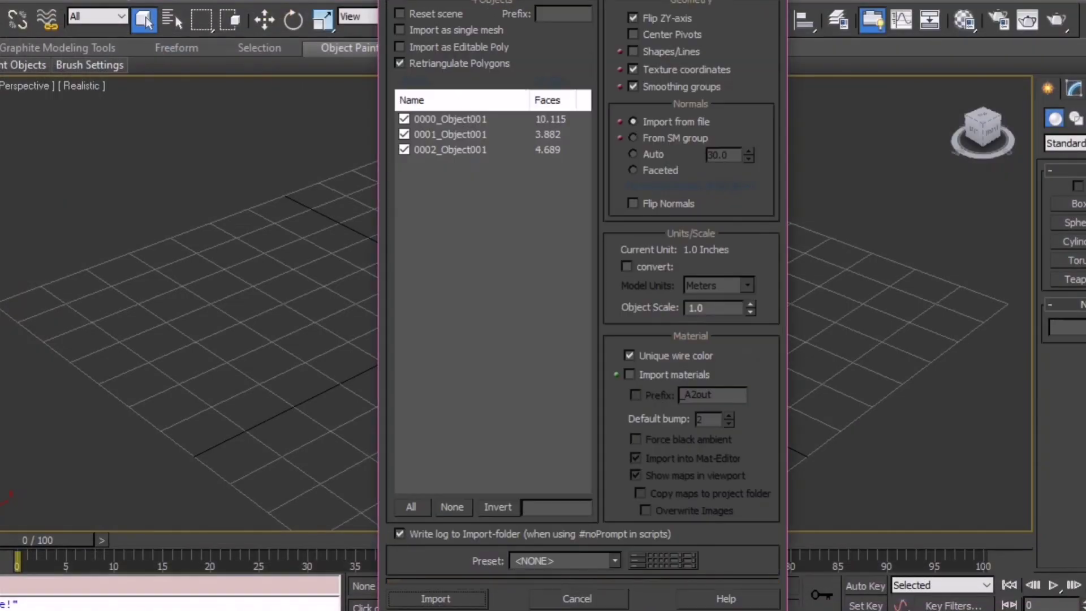
key(Return)
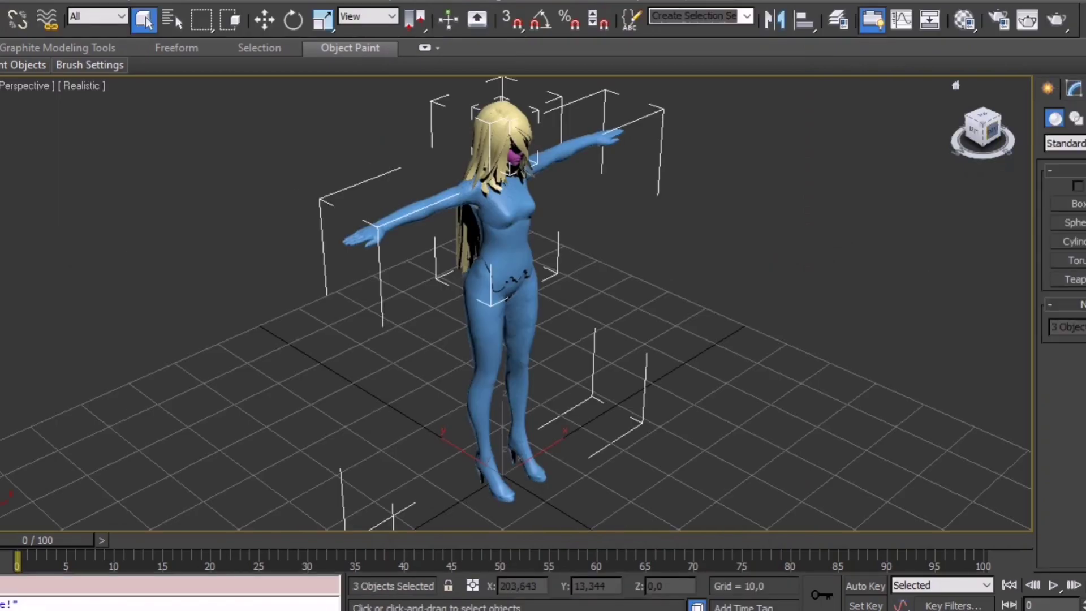
Select all three imported objects and Export Selected as 3D Studio (*.3DS)
click(982, 127)
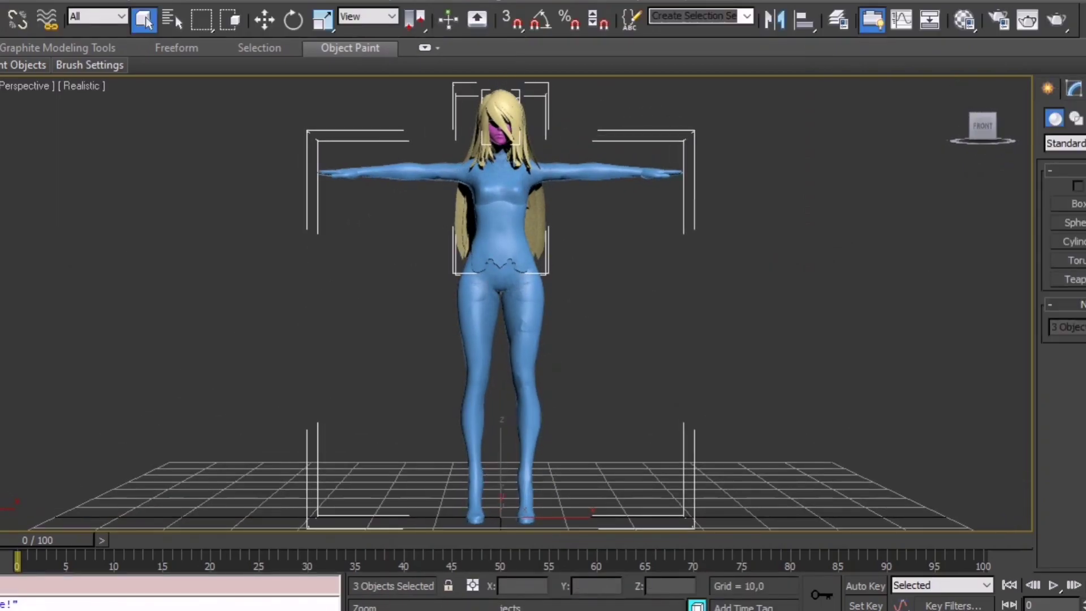
middle_drag(510, 305, 543, 318)
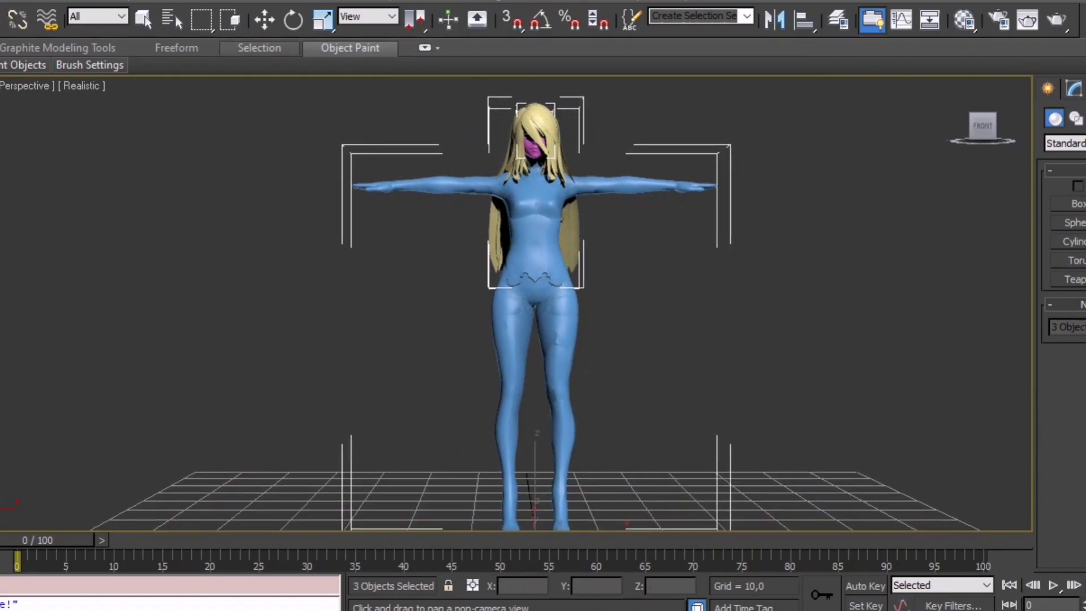
click(264, 20)
key(ctrl+d)
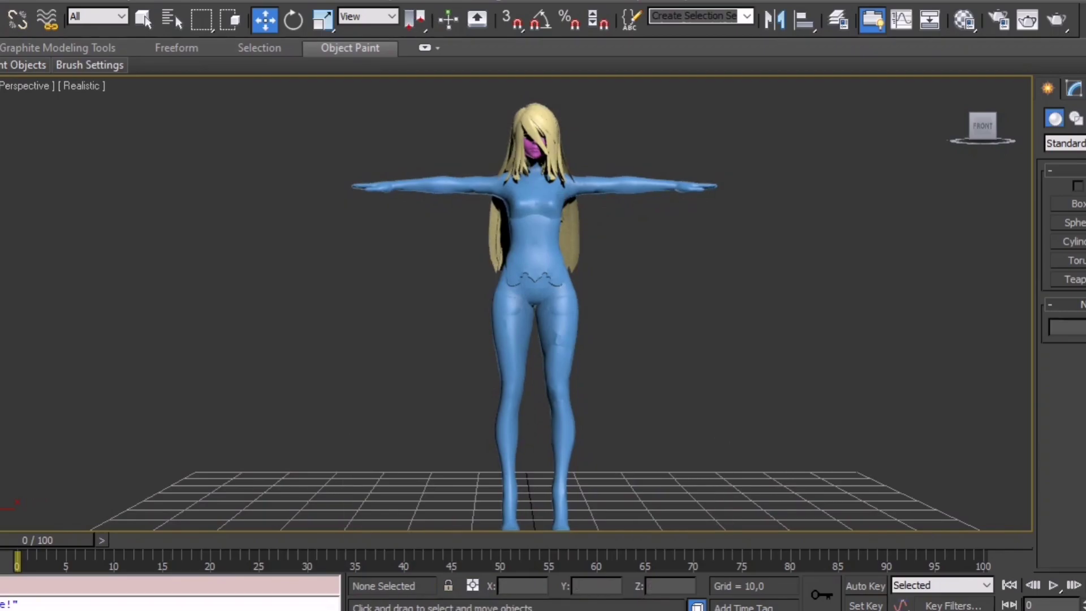
key(alt+z)
drag(543, 340, 542, 255)
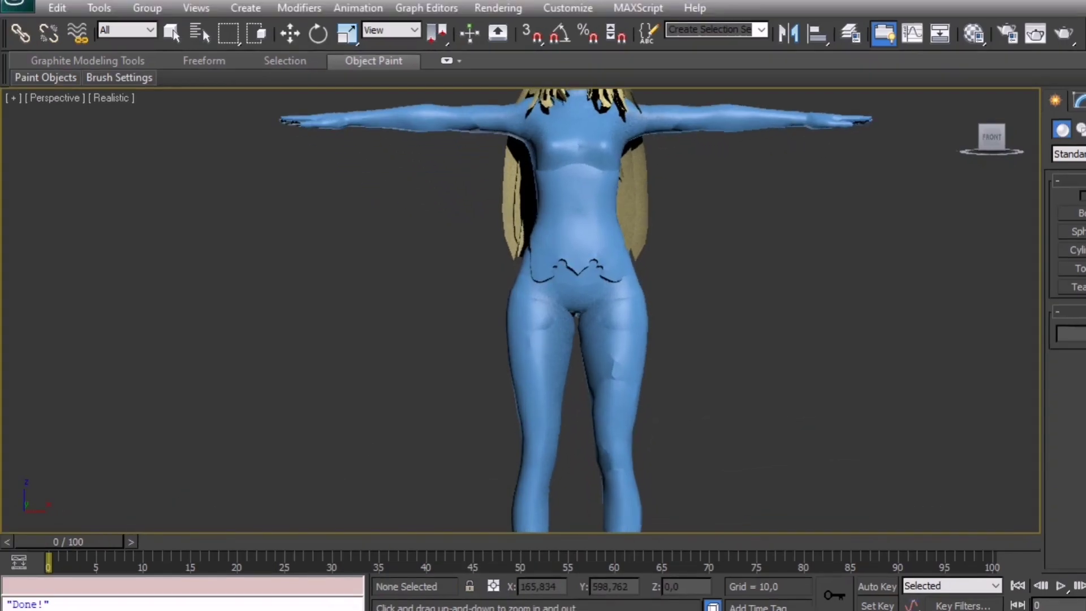
key(ctrl+a)
click(16, 8)
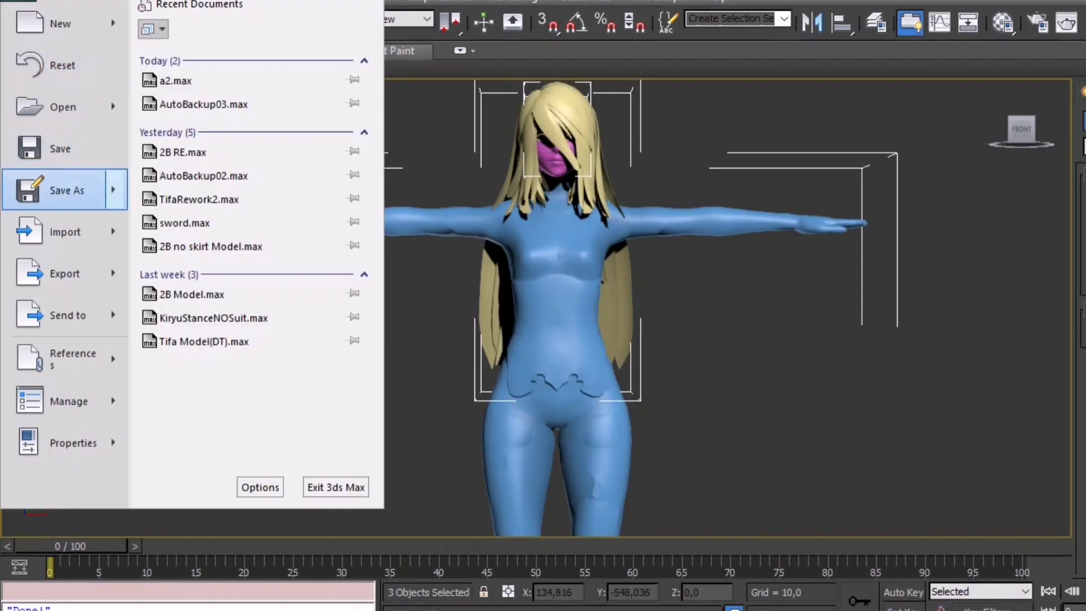
click(218, 111)
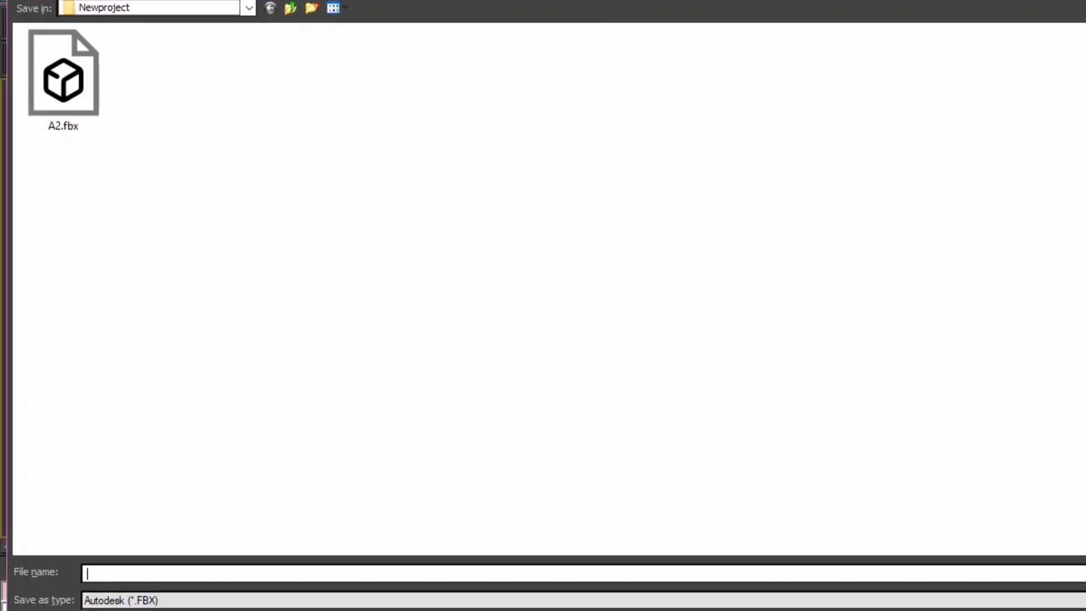
click(120, 600)
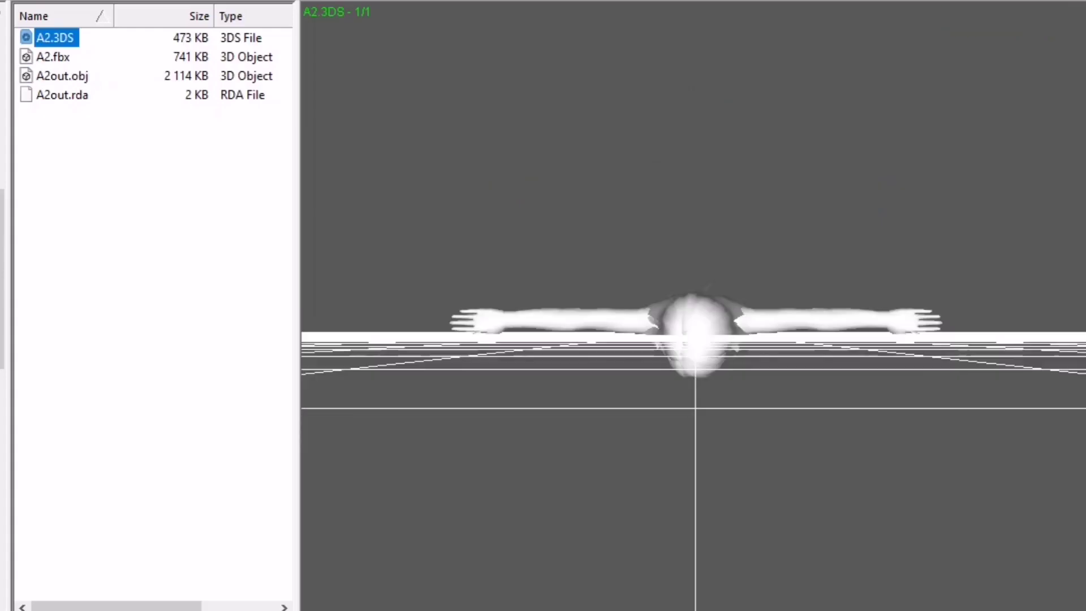
Export A2.3DS from Noesis to the A2out OBJ, then dismiss the completion message and dialog
right_click(55, 37)
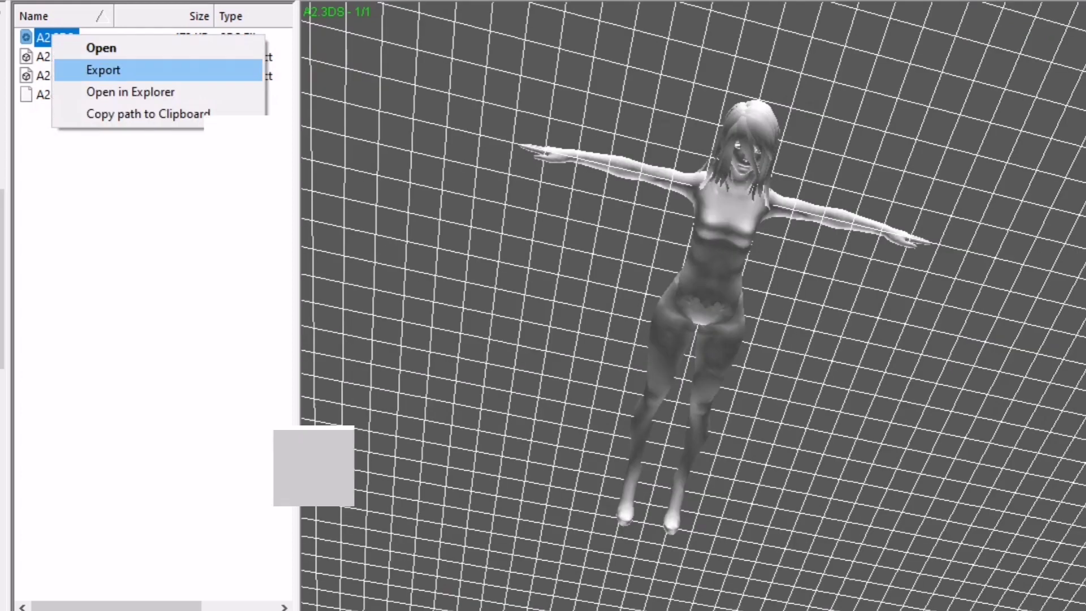
click(102, 67)
click(516, 530)
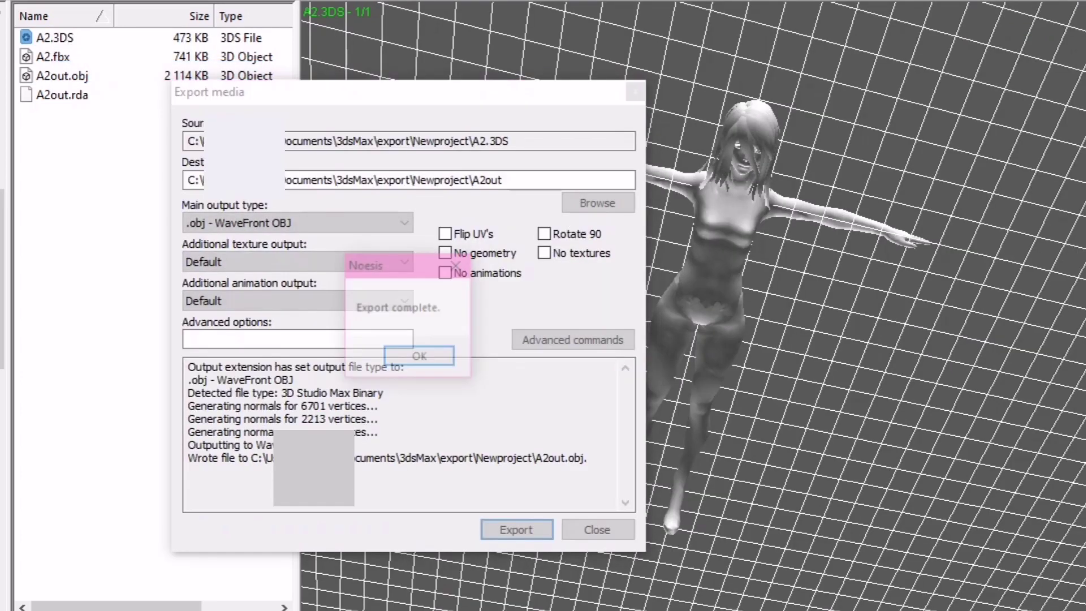
key(Return)
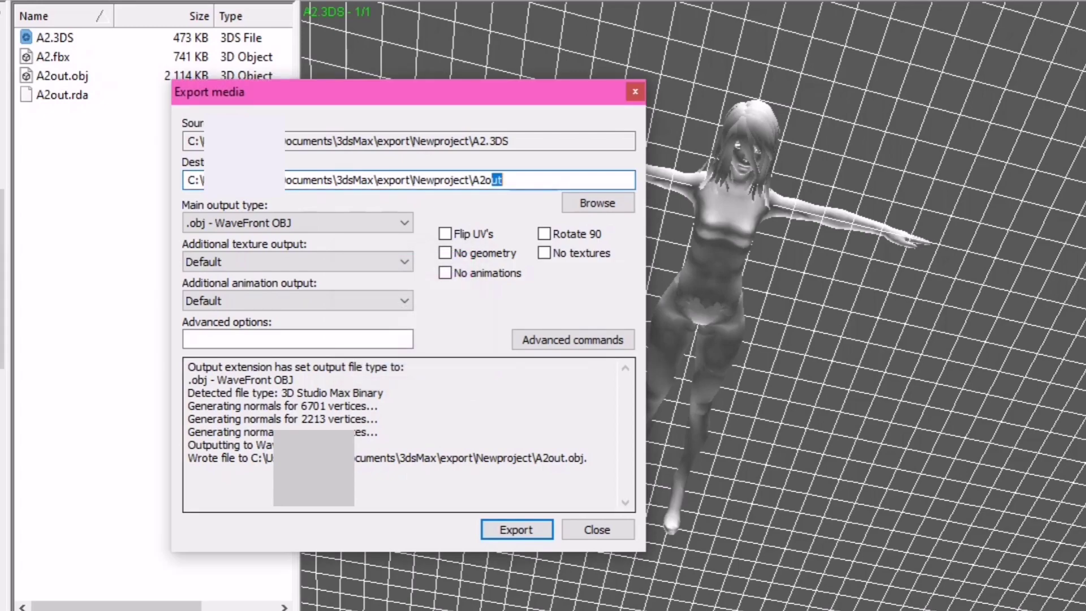
key(Escape)
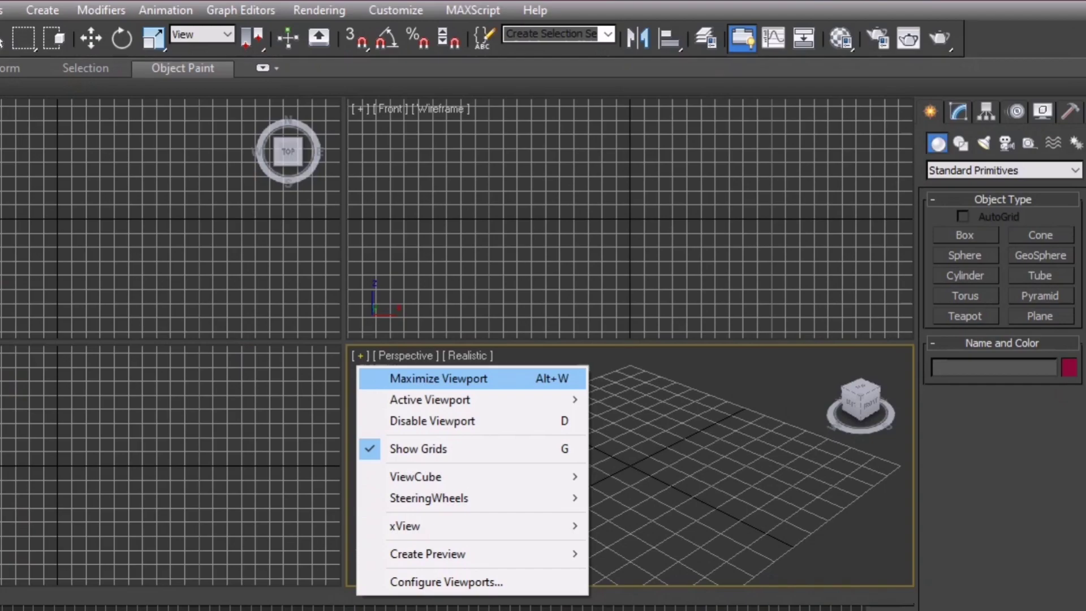
Run the RE5 (unoffical)-v0-31e.ms script and import Dante's pl006.mod with ImportMod
click(425, 378)
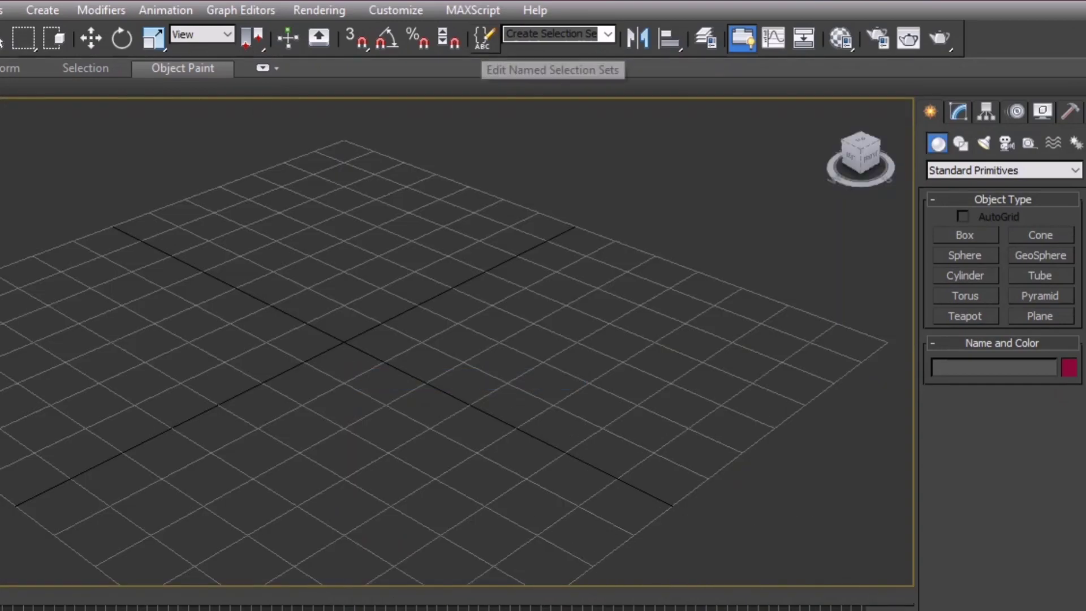
click(472, 10)
click(497, 73)
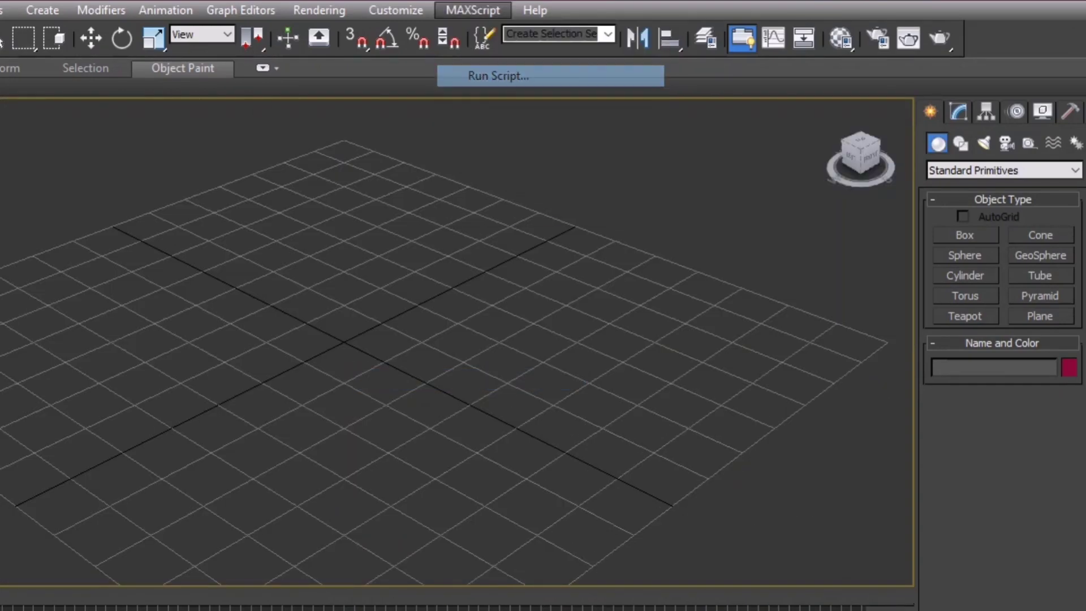
click(118, 236)
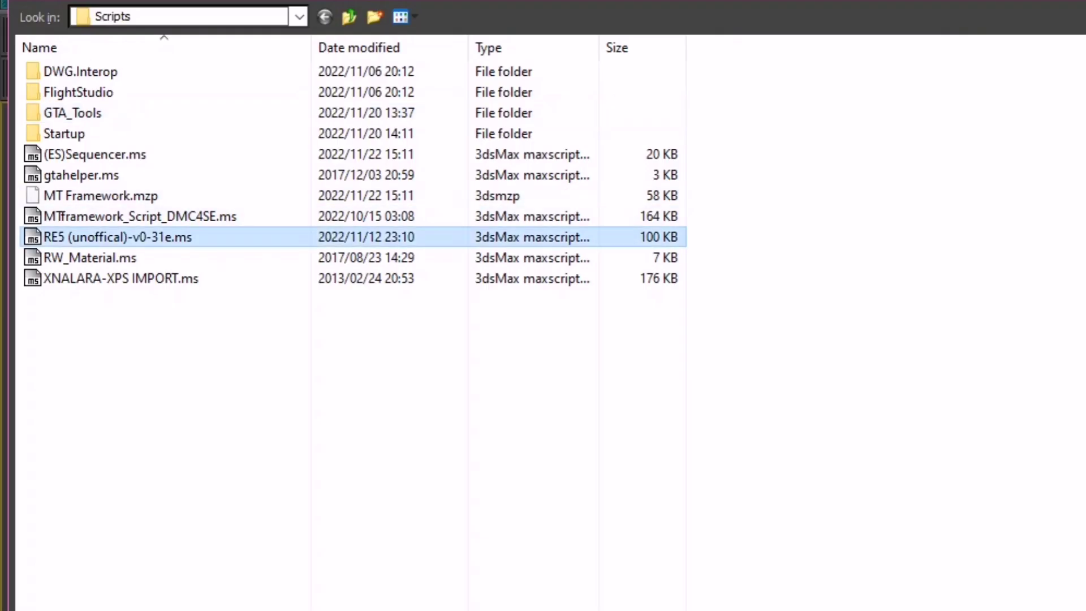
key(Return)
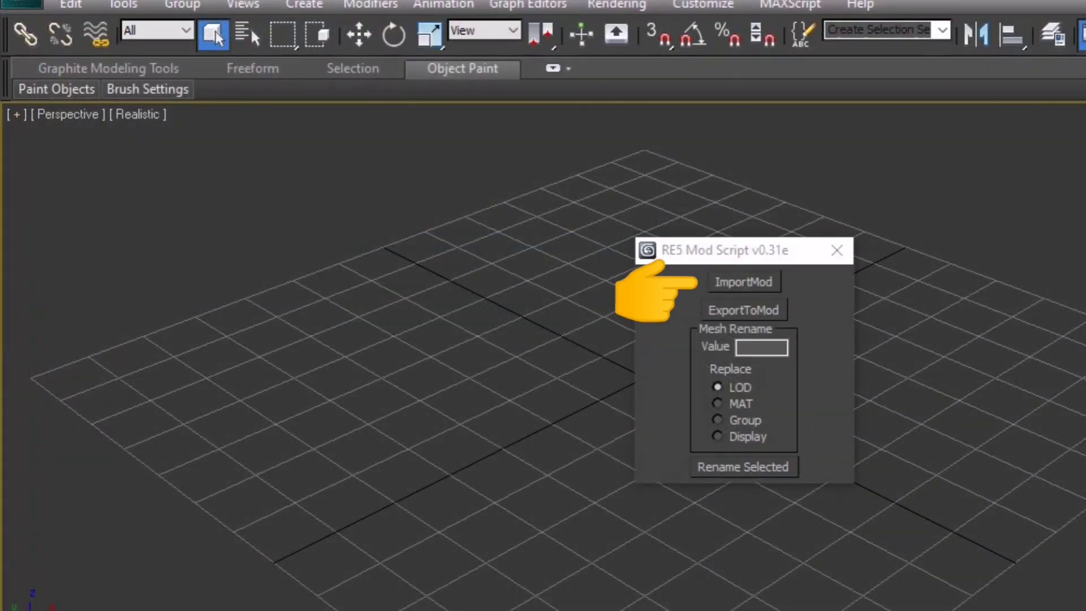
click(743, 281)
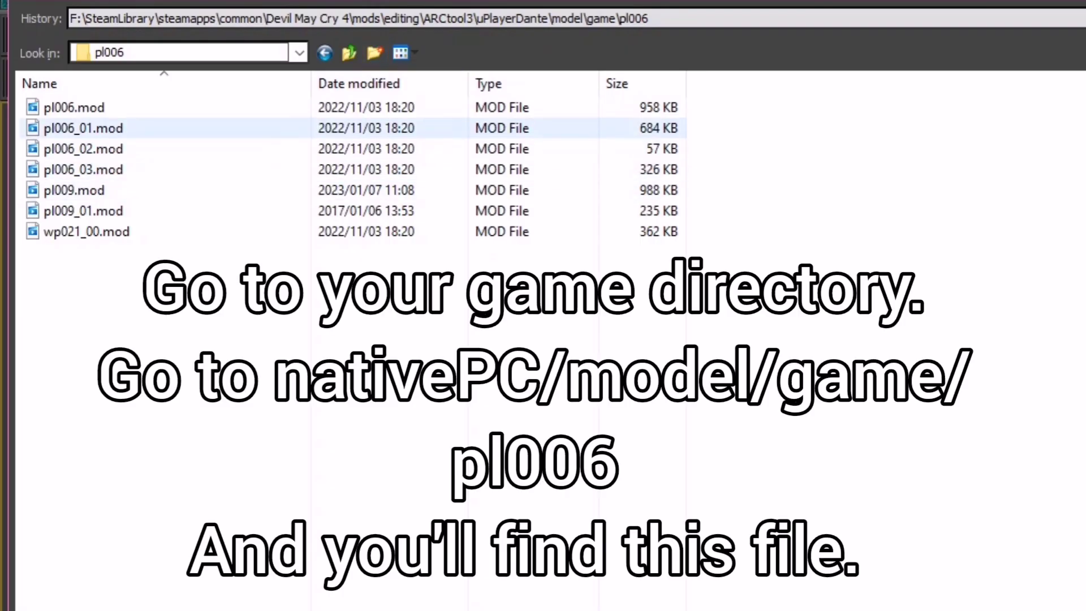
click(94, 107)
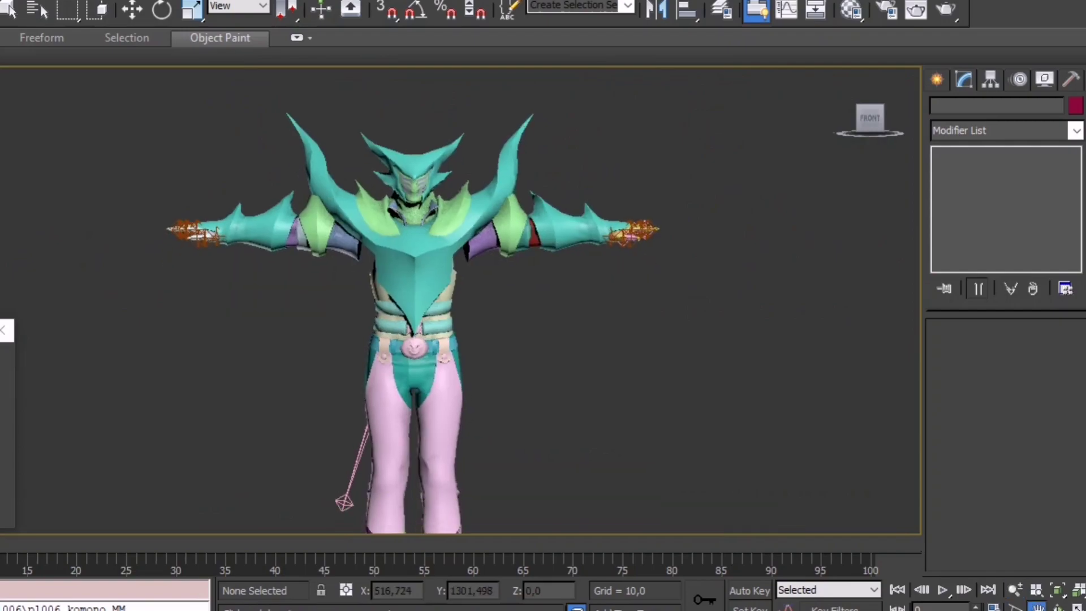
Select all the character's meshes by name and save them as selection set 'a'
middle_drag(407, 382, 389, 267)
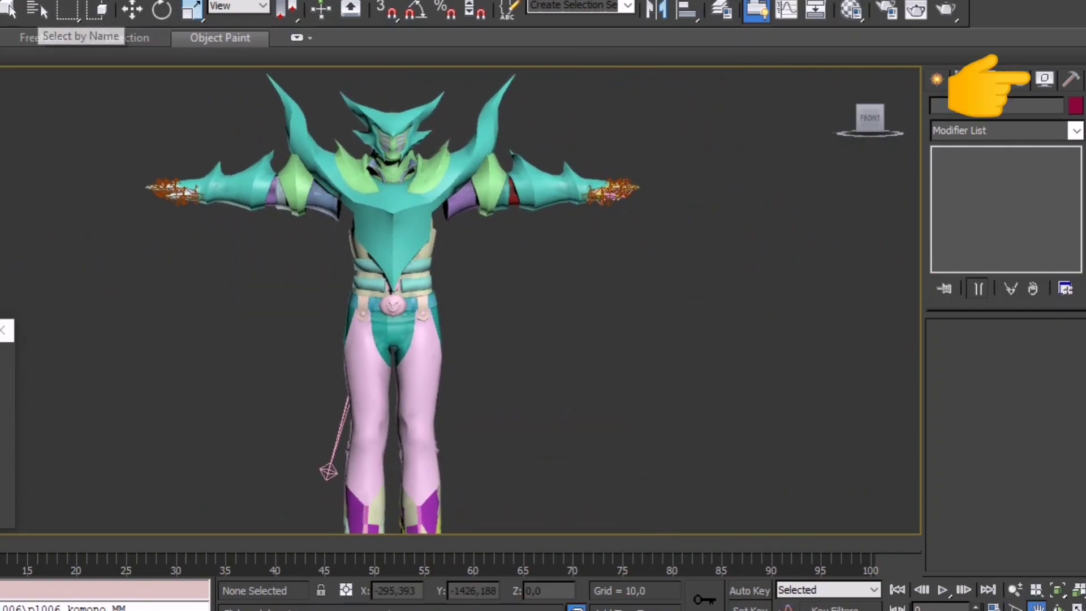
click(1044, 78)
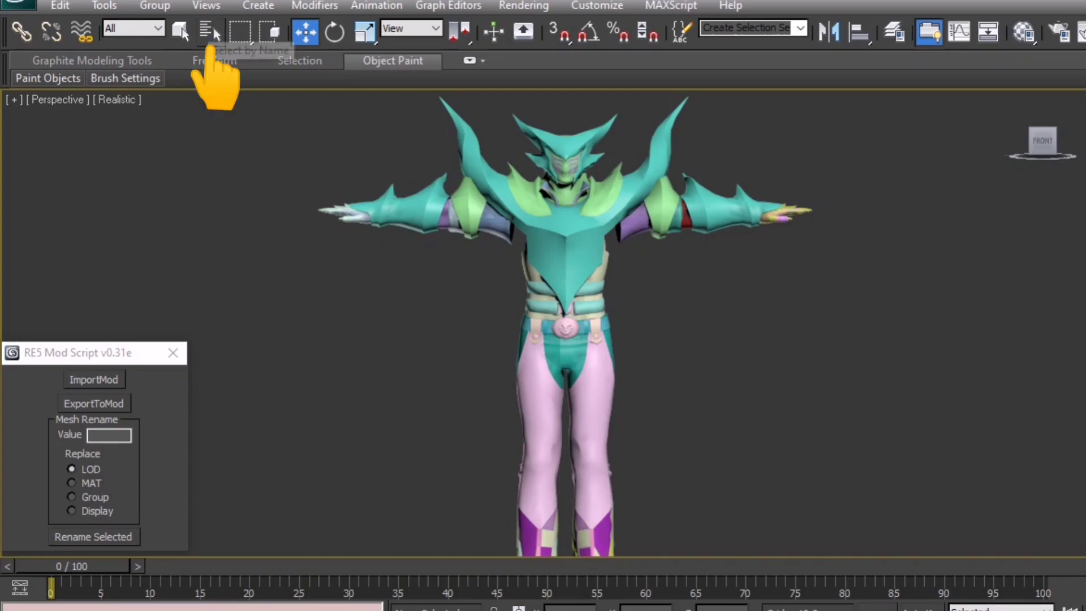
click(209, 32)
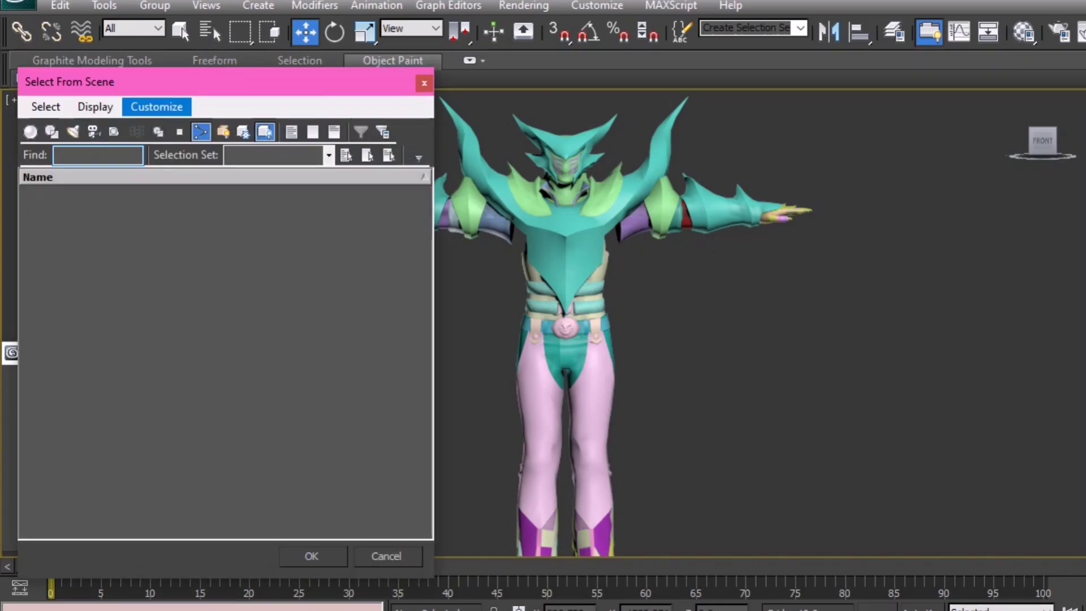
click(32, 132)
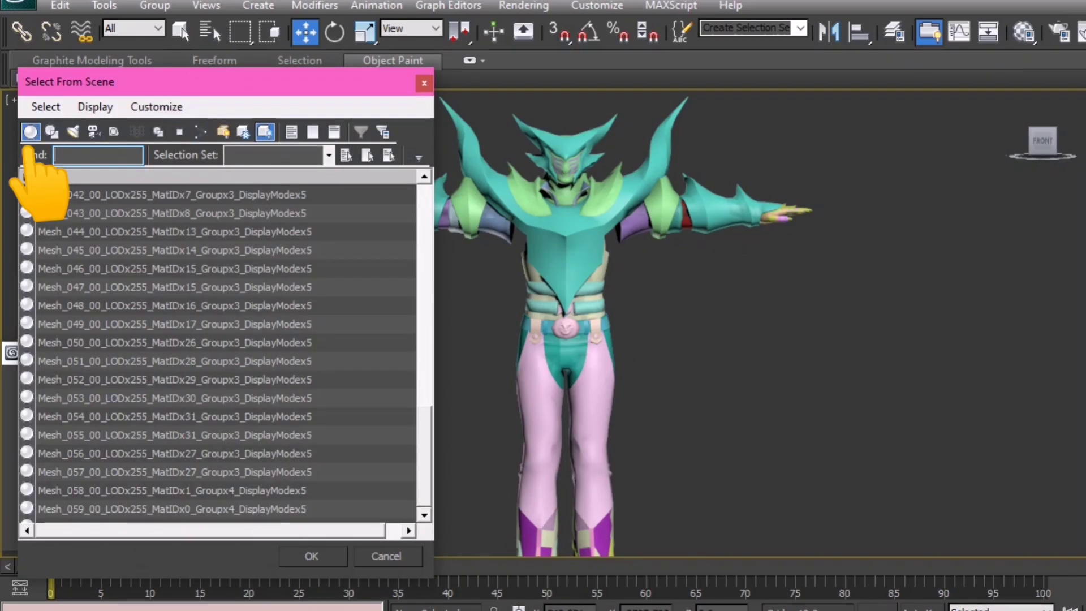
key(ctrl+a)
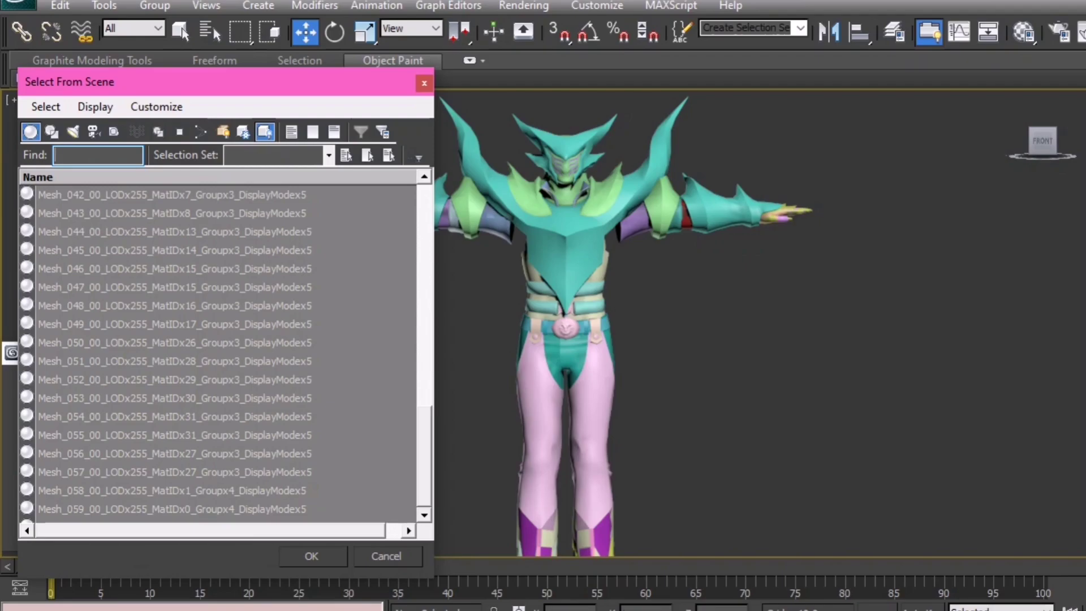
key(Return)
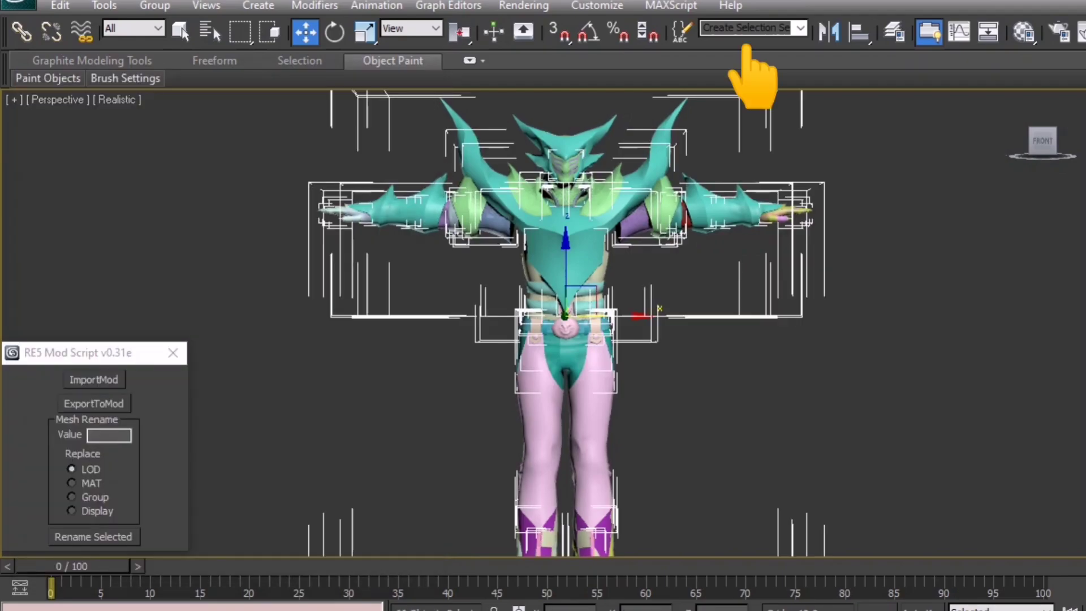
text(a)
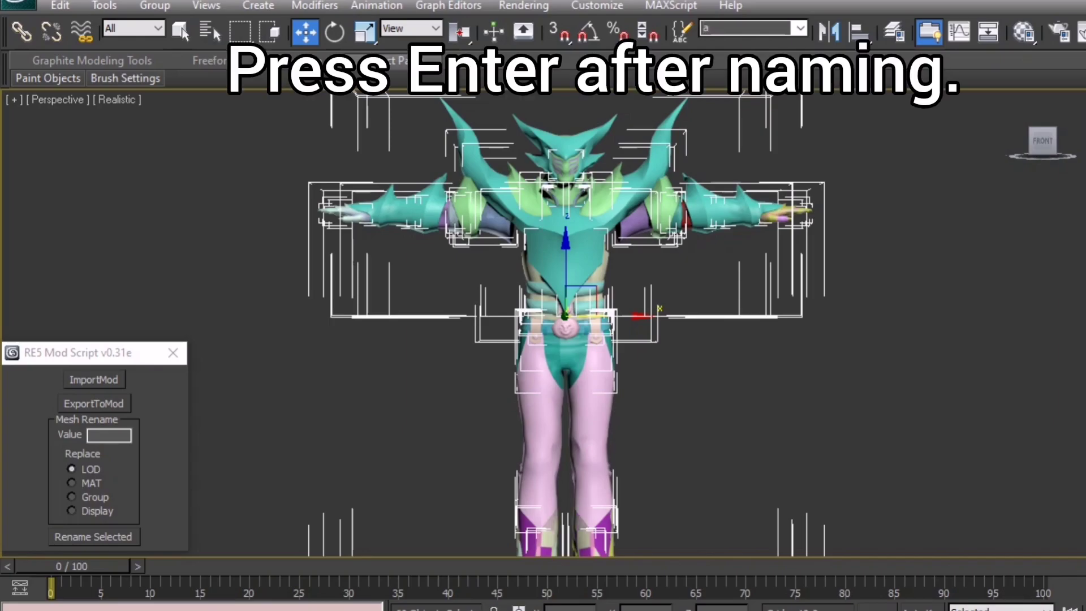
key(Return)
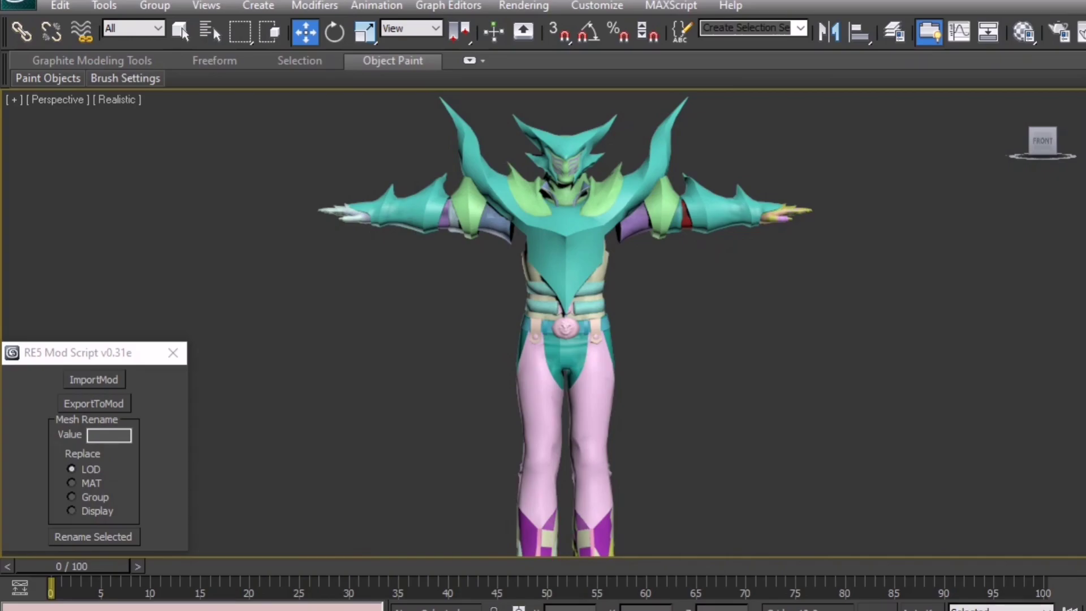
Reselect set 'a' and start importing a model file from Newproject
click(747, 29)
text(a)
key(Return)
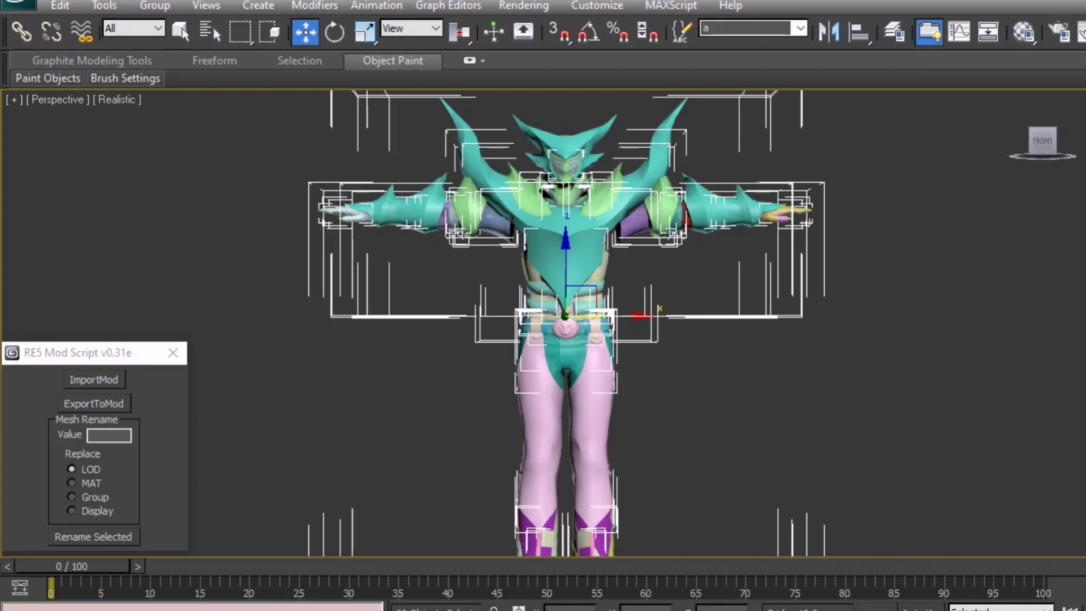
key(Delete)
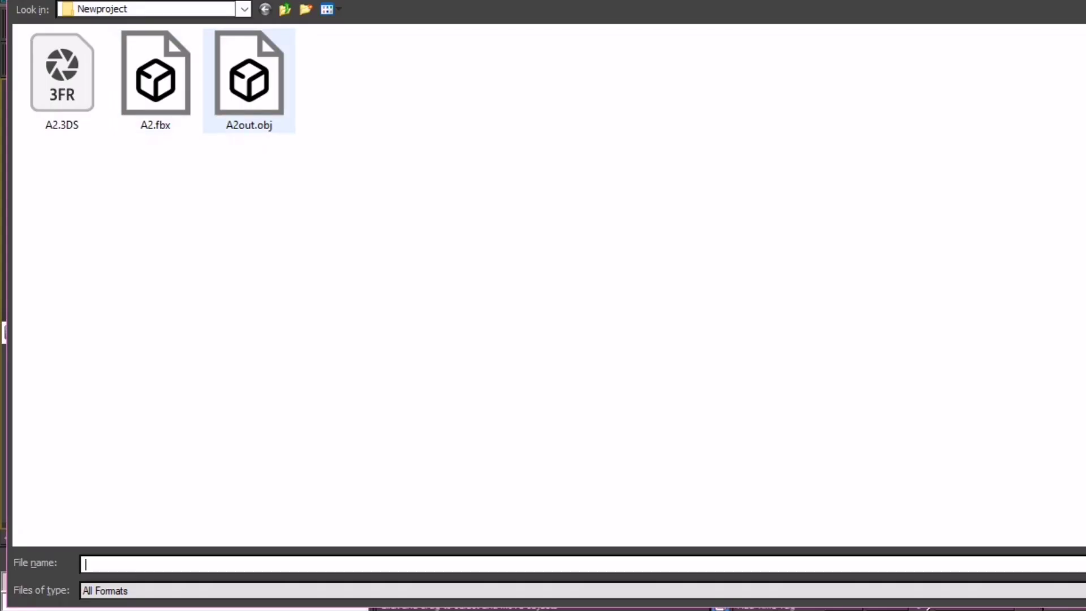
Import A2out.obj with the current options and orbit to an angled view
double_click(249, 81)
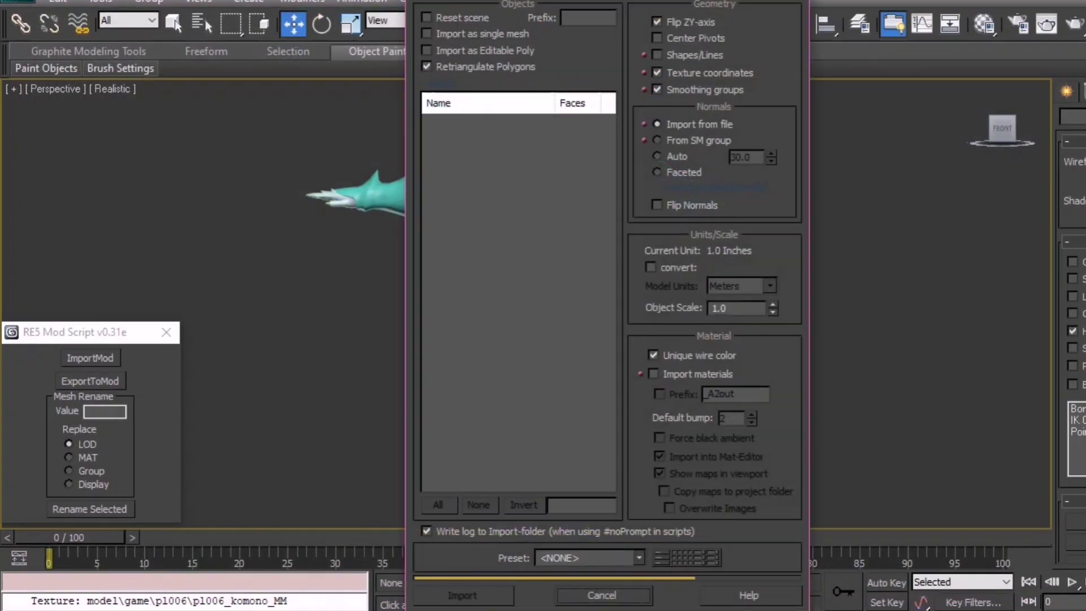
key(Return)
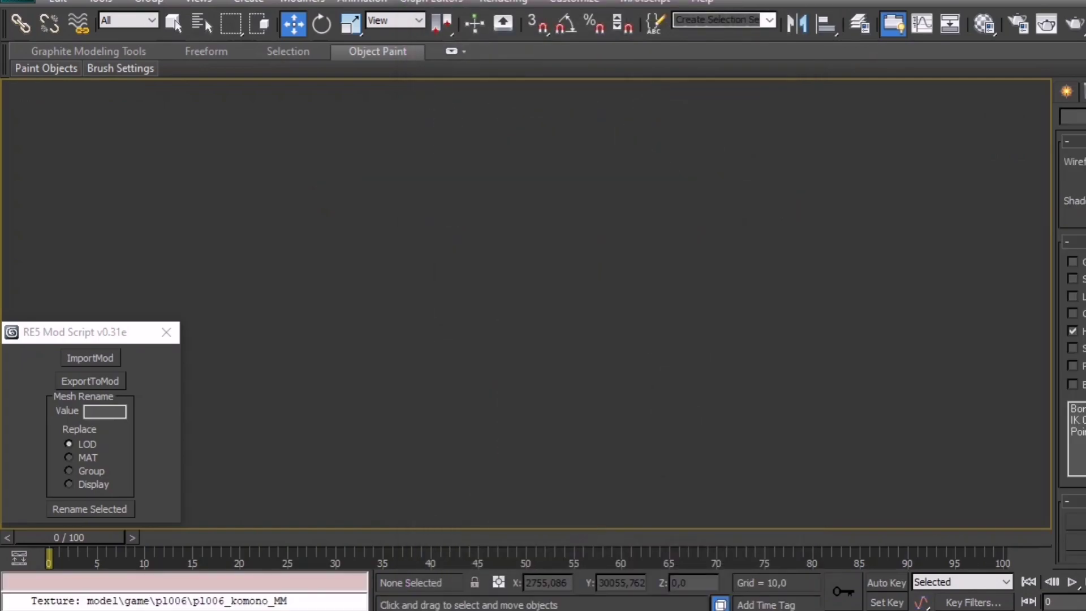
scroll(527, 305, down, 3)
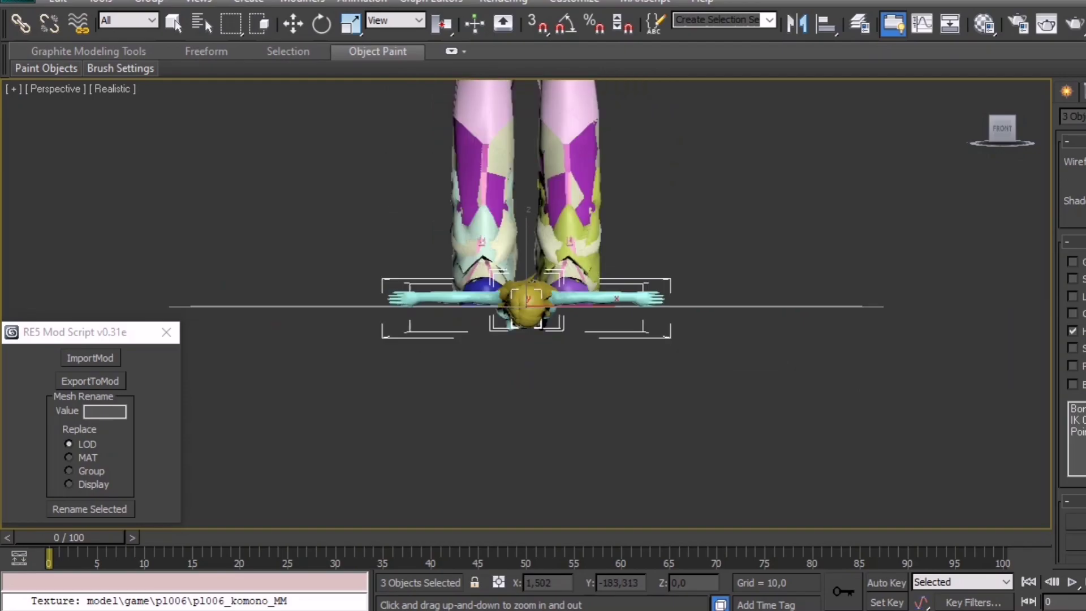
scroll(526, 305, down, 2)
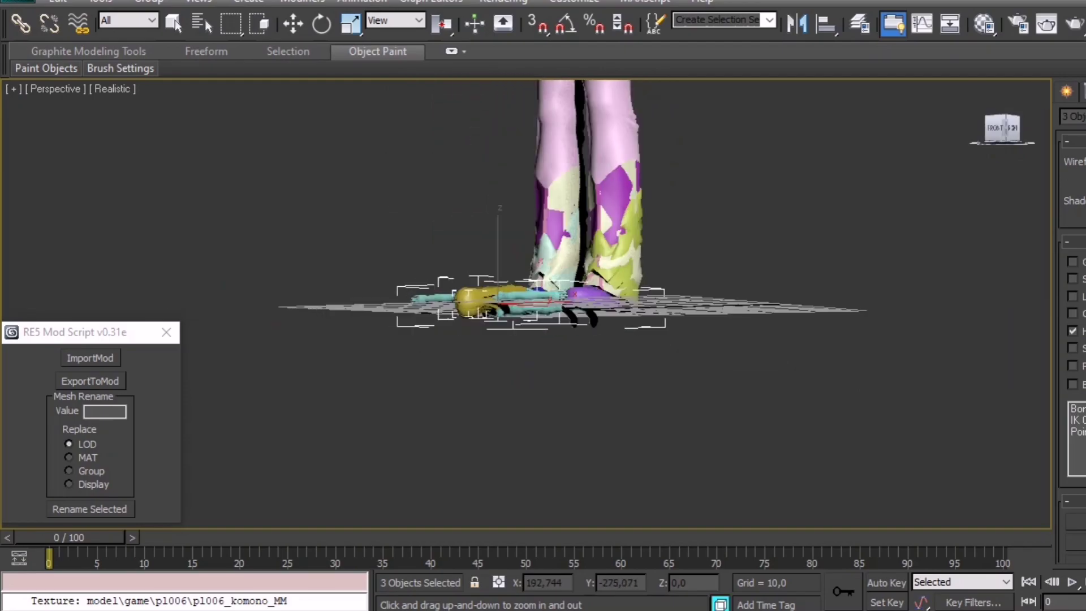
alt+middle_drag(527, 255, 612, 254)
key(w)
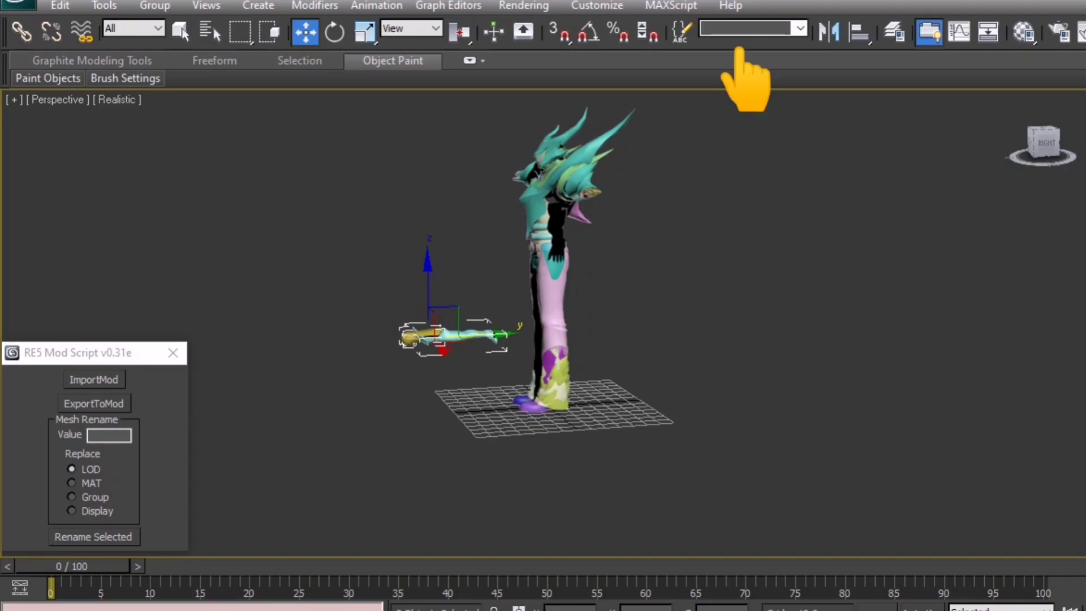
text(b)
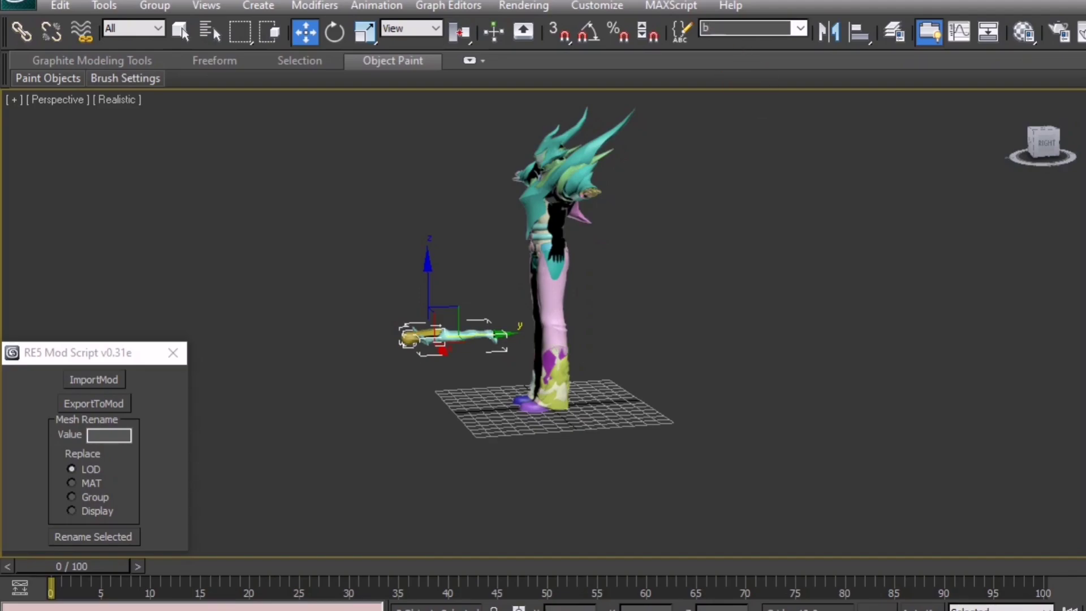
Save the custom model as selection set 'b' and box-select the lying figure
key(Return)
key(ctrl+d)
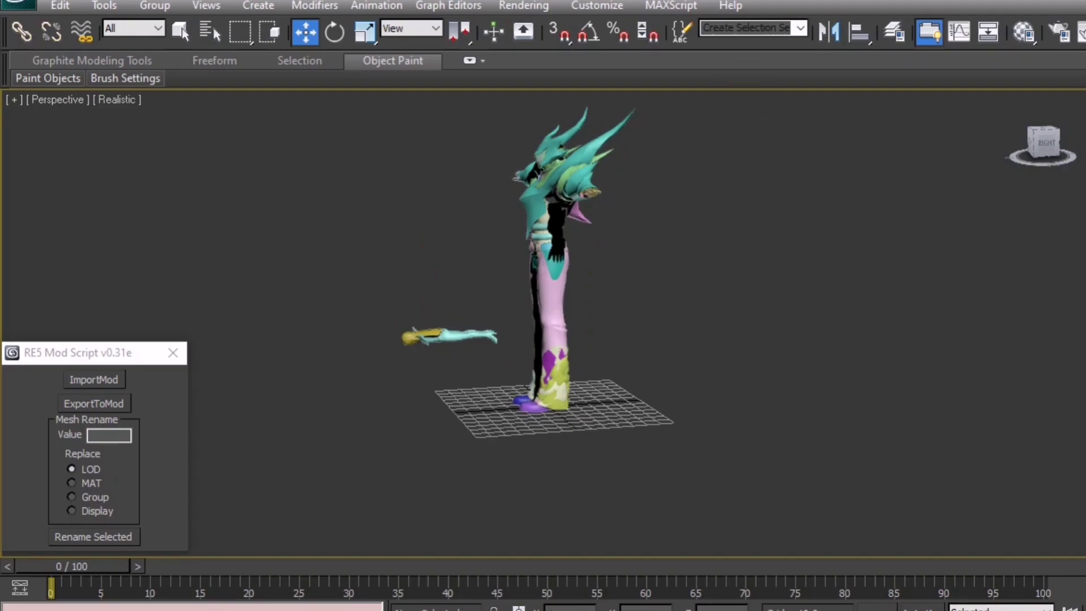
click(800, 29)
click(738, 56)
key(ctrl+d)
drag(370, 289, 511, 373)
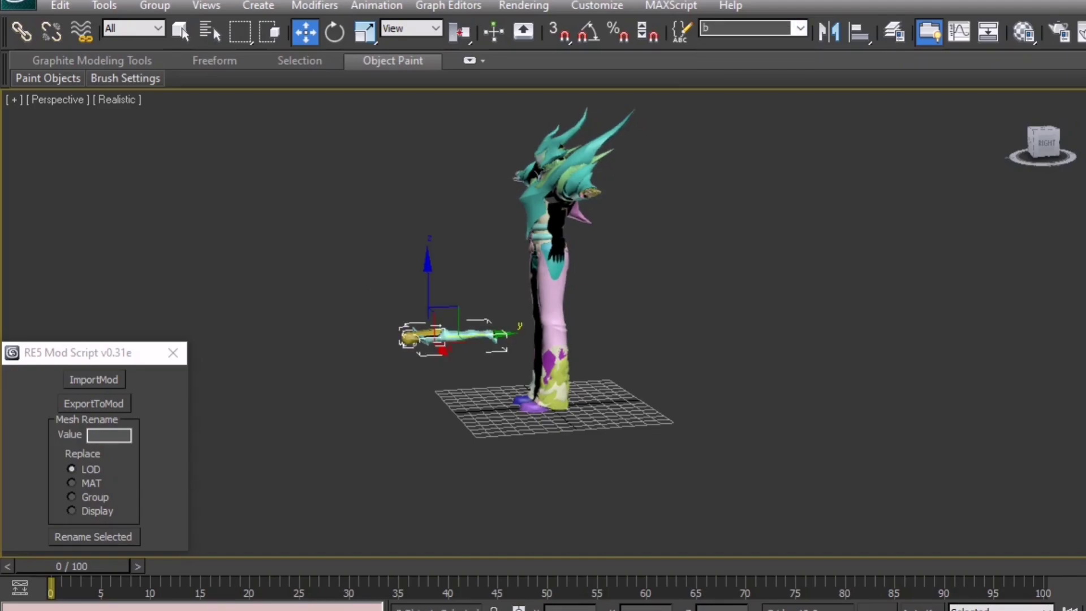
Rotate the custom figure 90° upright, snap to the Right view, and select set 'a'
click(334, 32)
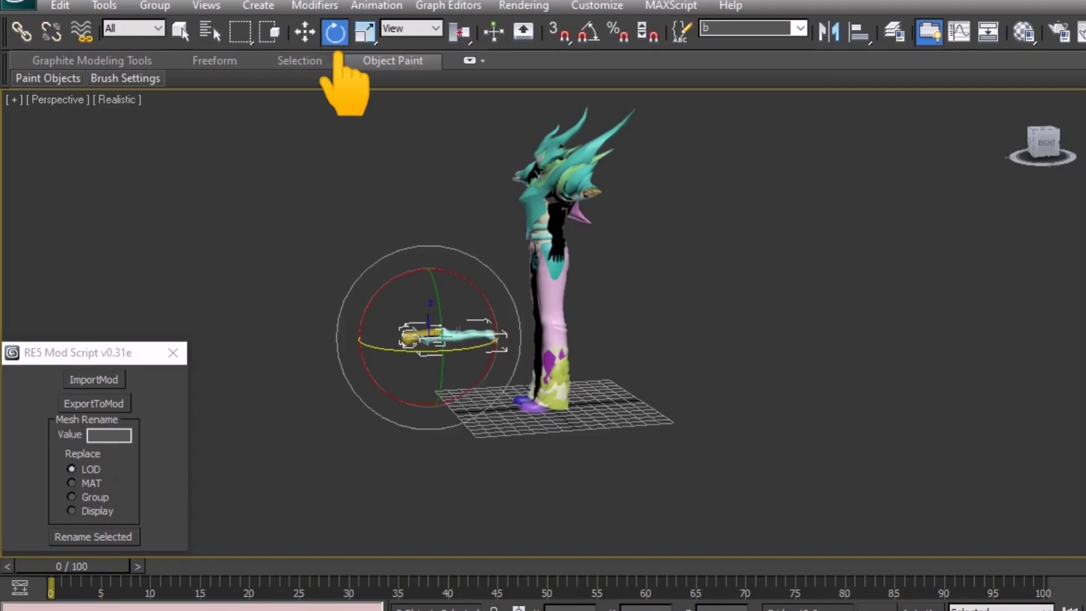
drag(429, 270, 429, 339)
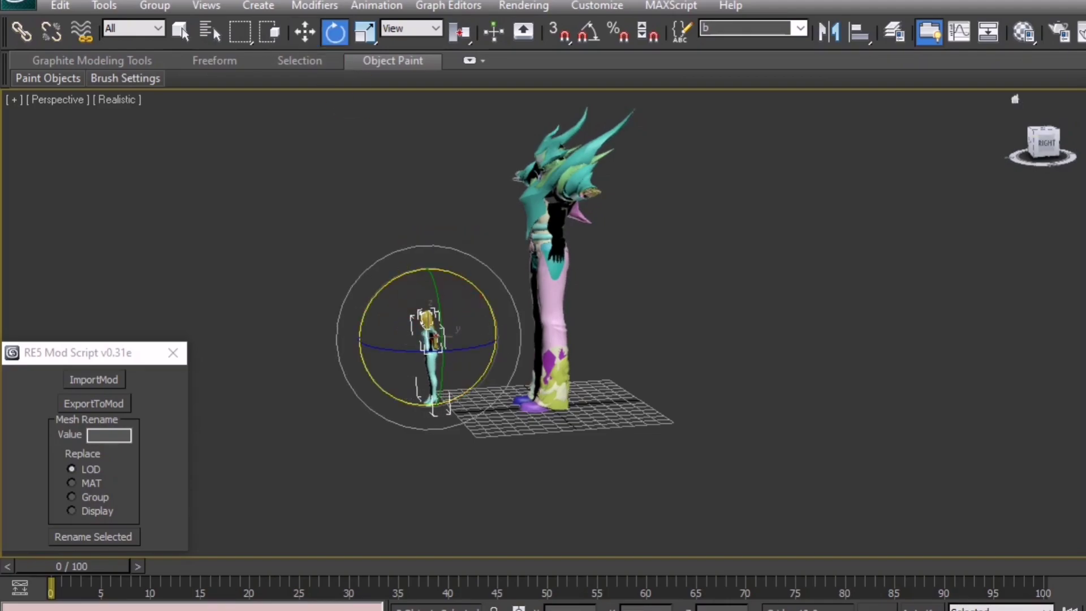
click(1043, 141)
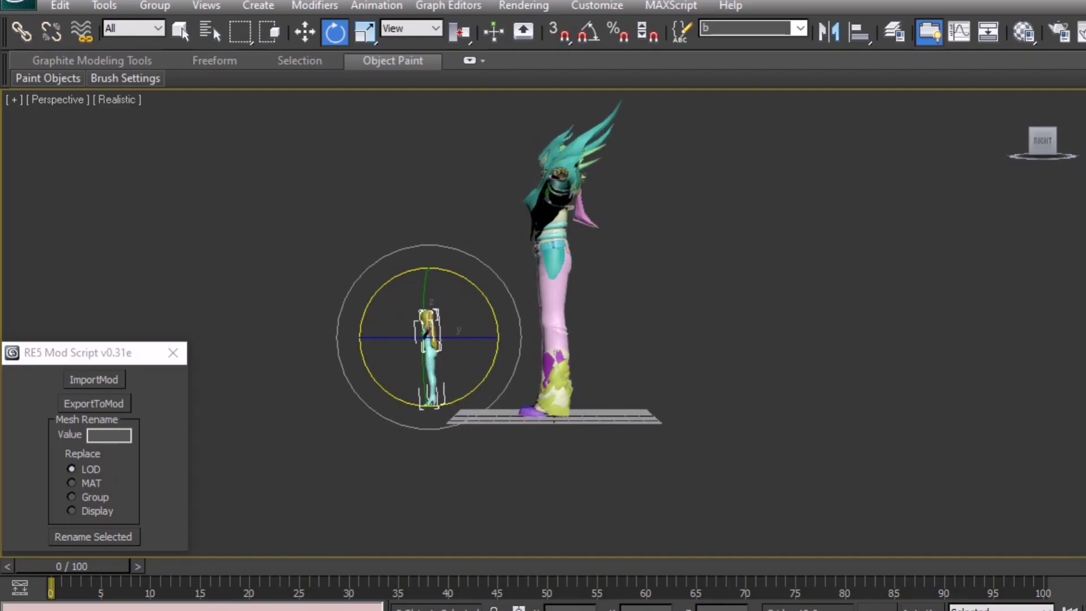
click(1043, 142)
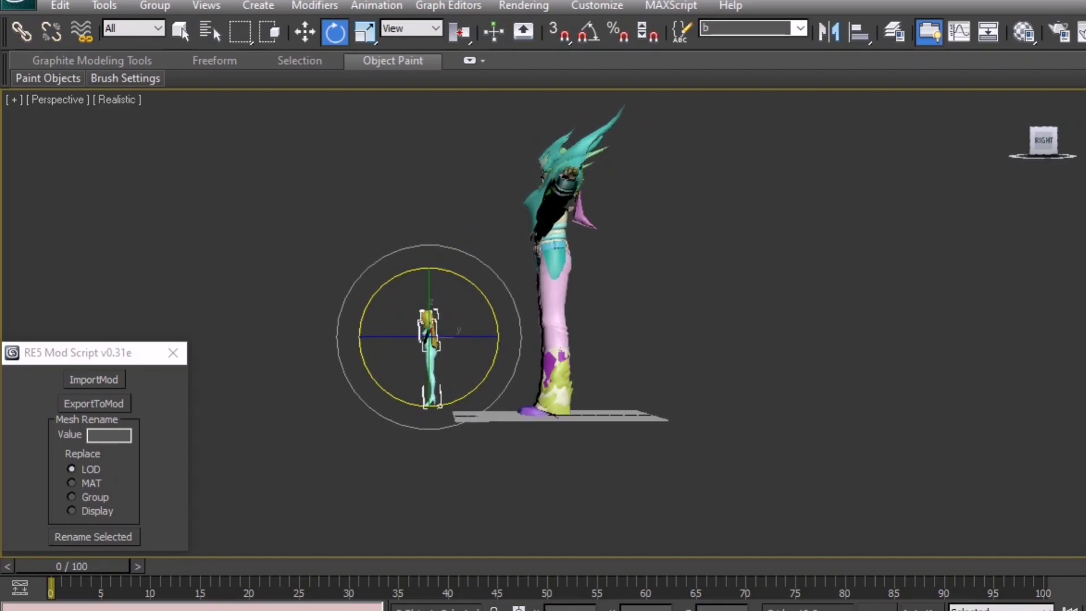
click(801, 29)
click(753, 57)
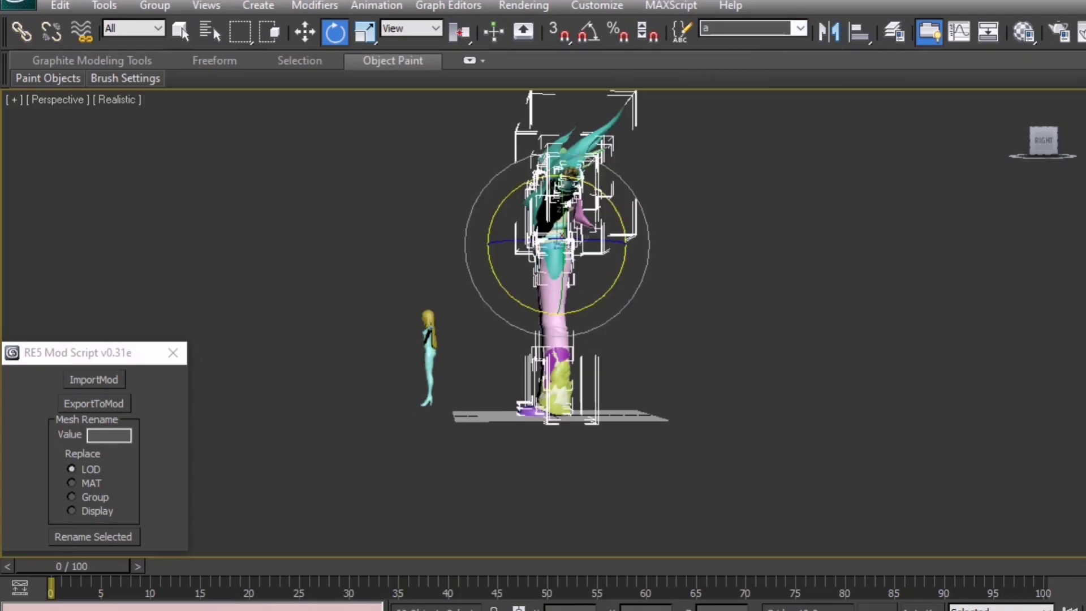
Hide the character's meshes, show the bones, then scale the figure up and move it onto the skeleton
key(Delete)
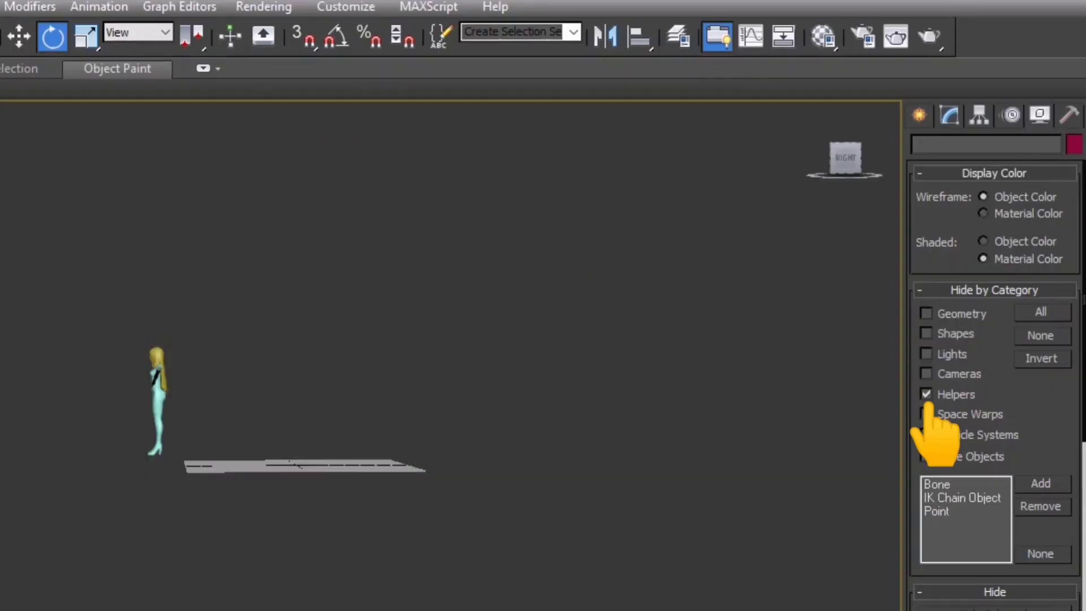
click(926, 395)
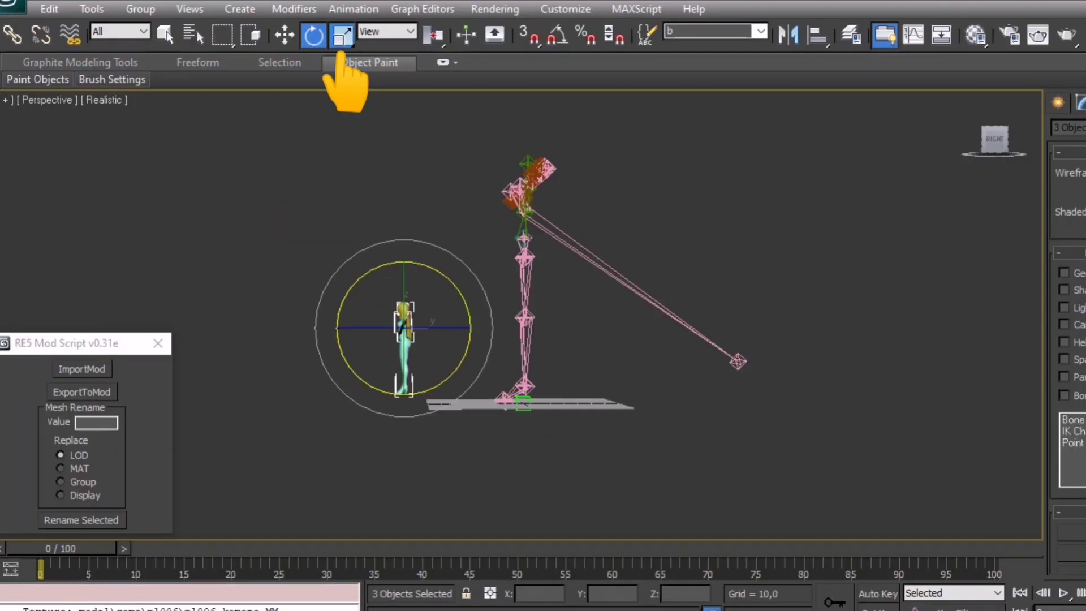
click(342, 34)
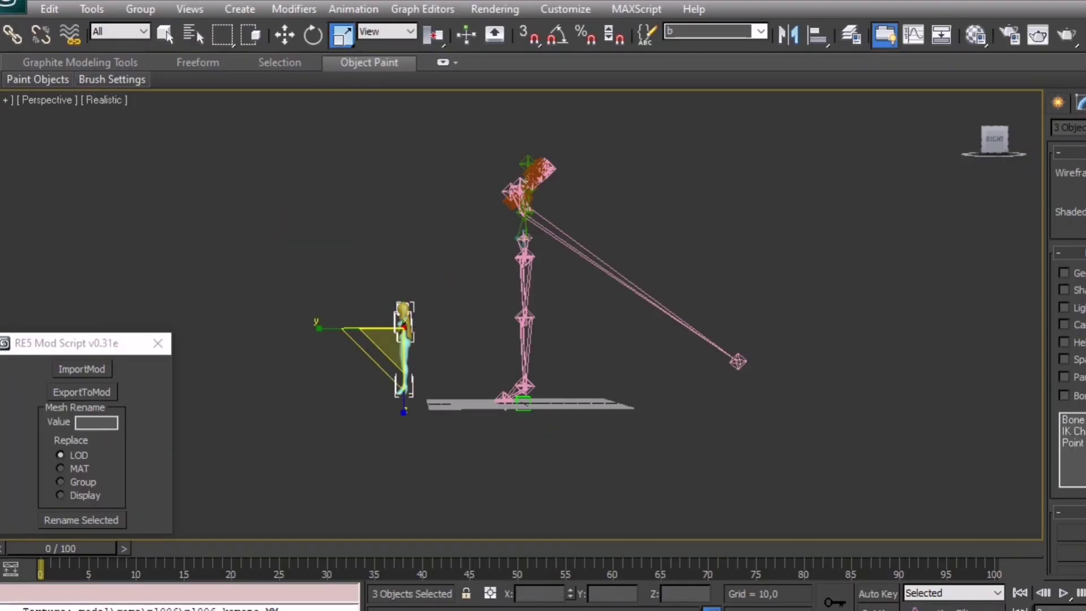
drag(402, 327, 403, 212)
key(w)
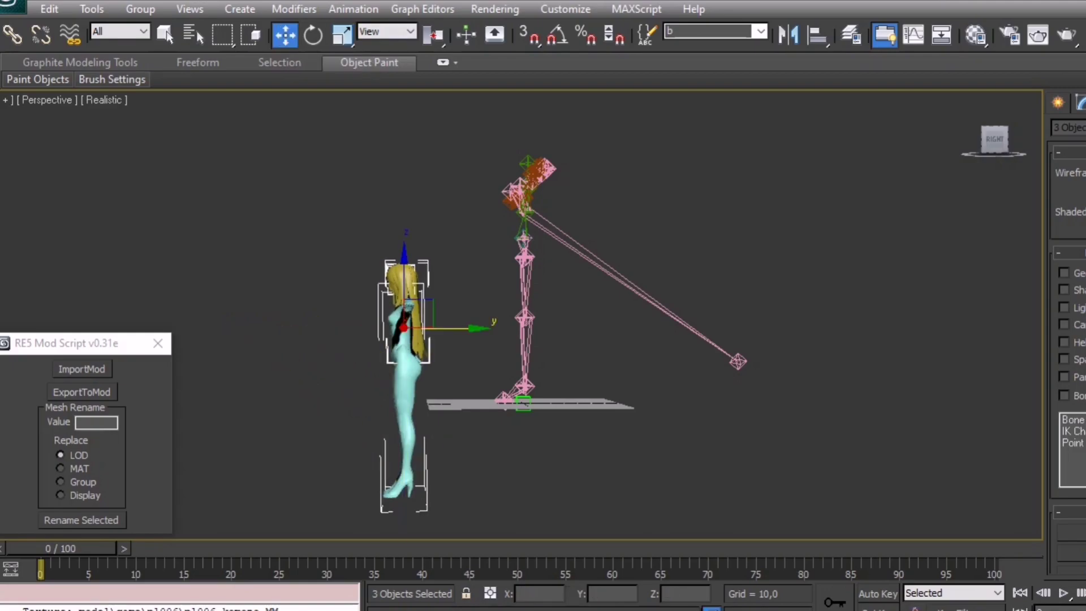
drag(403, 326, 463, 238)
key(r)
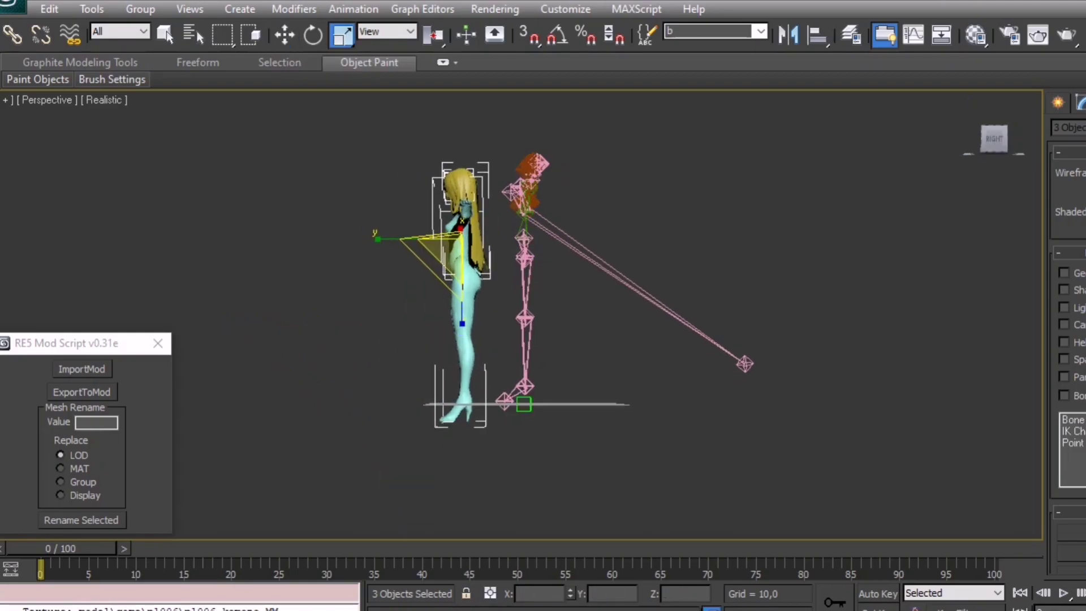
key(w)
Check the figure's fit on the skeleton from the front and right views
click(994, 139)
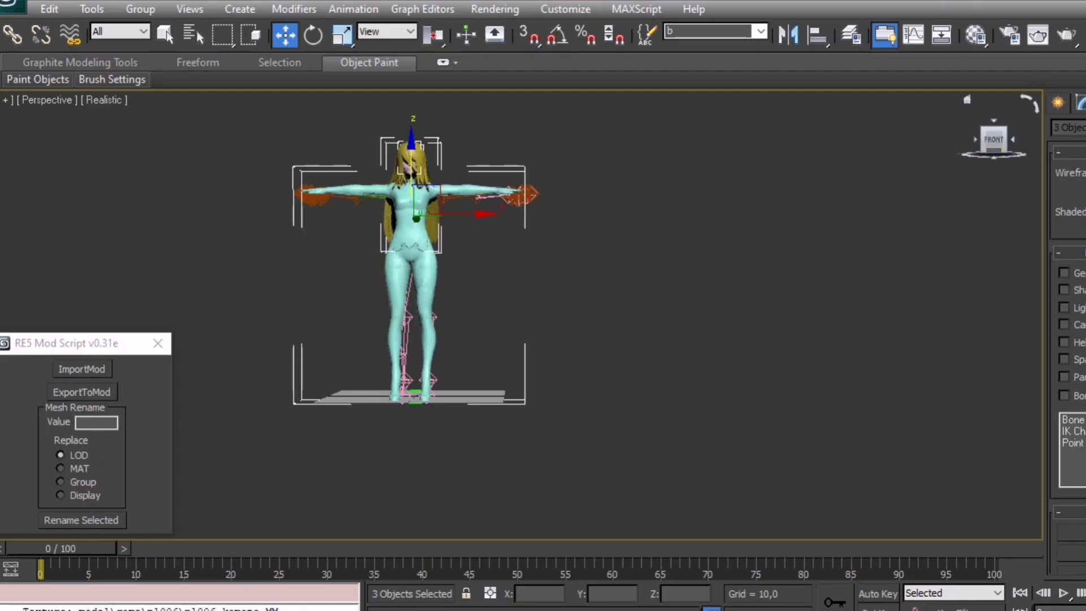
click(1028, 140)
drag(994, 140, 941, 143)
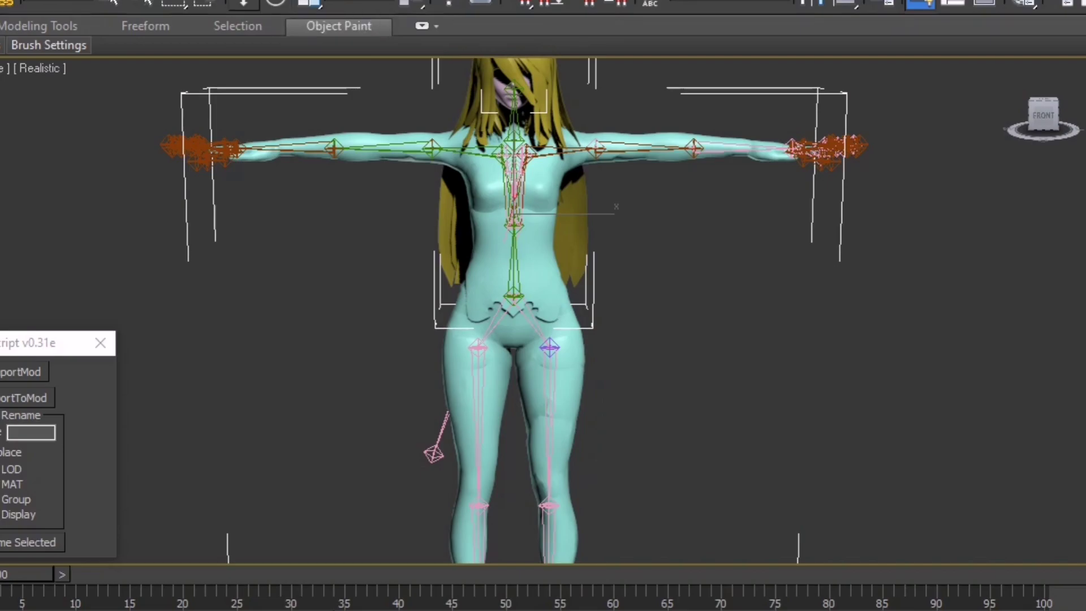
click(244, 4)
click(382, 149)
click(645, 148)
click(1071, 116)
click(683, 280)
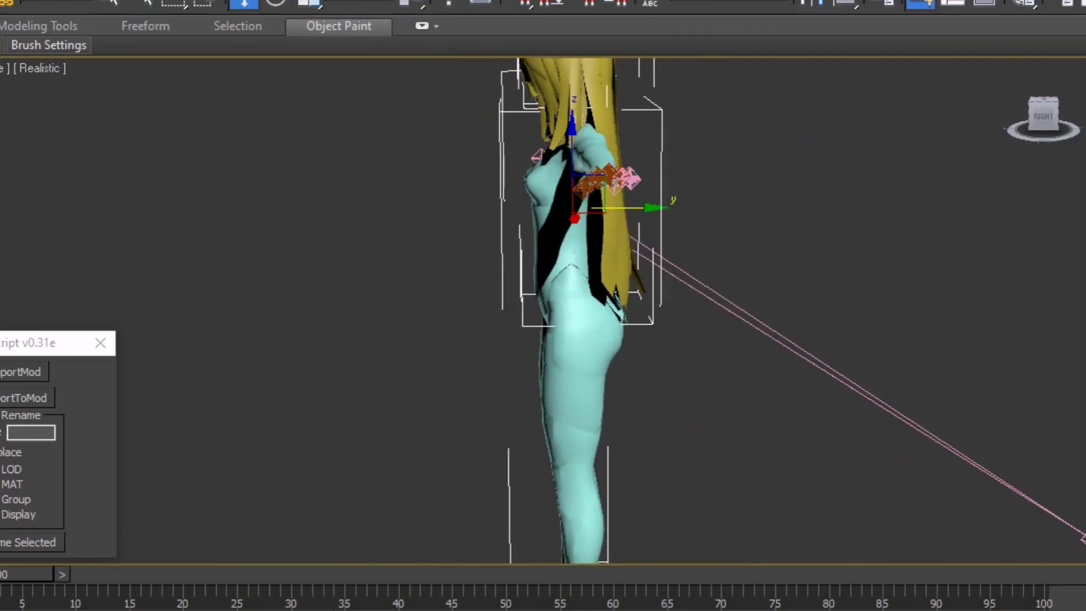
click(1043, 100)
mouse_move(1043, 119)
mouse_down()
mouse_move(1018, 101)
mouse_move(1030, 127)
mouse_move(1052, 123)
mouse_move(1031, 110)
mouse_move(1052, 136)
mouse_up()
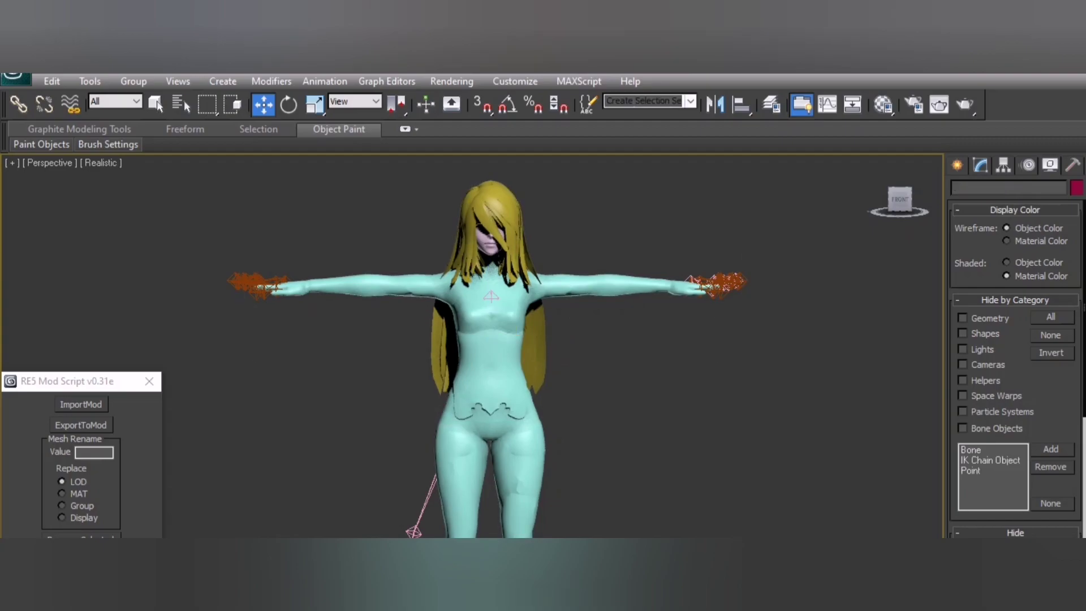
Pick the saved selection set of hidden game meshes and unhide and unfreeze them
click(690, 100)
click(644, 115)
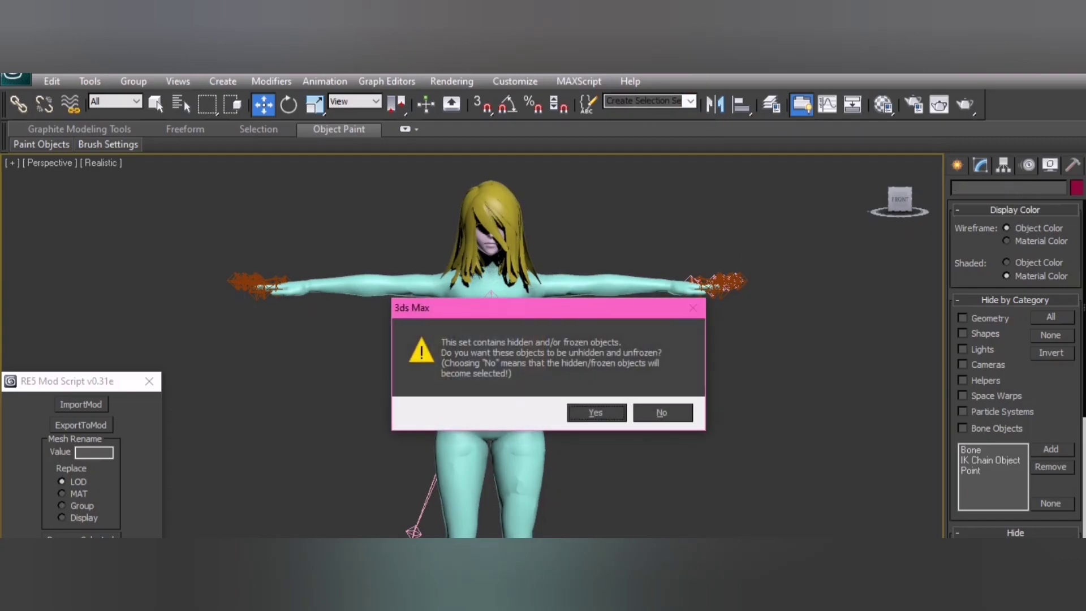
click(596, 413)
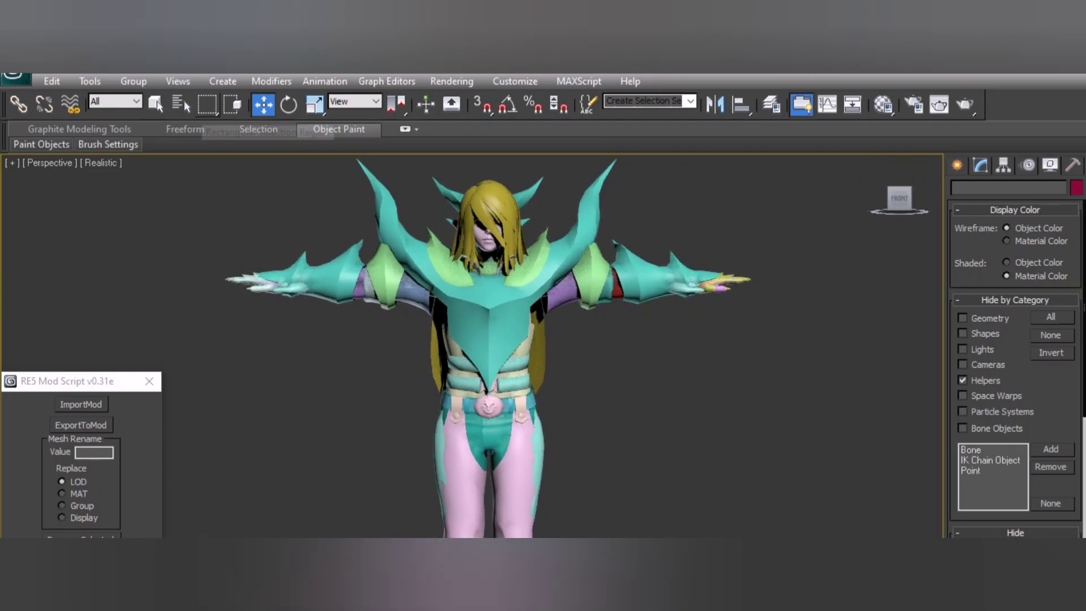
Select the rdmobj00 mesh from the Select by Name list
click(156, 104)
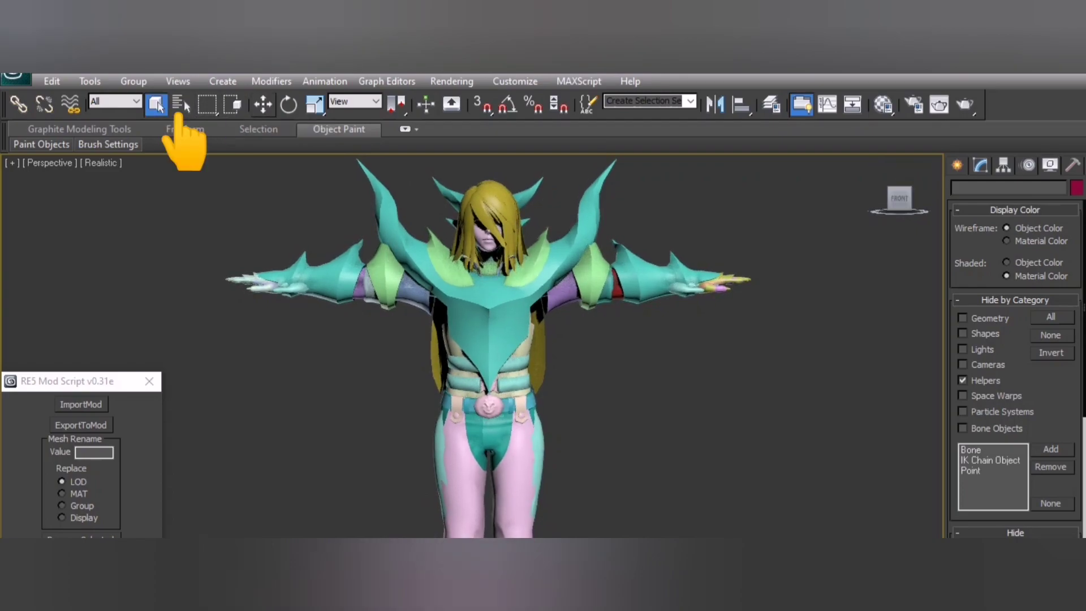
key(w)
click(180, 104)
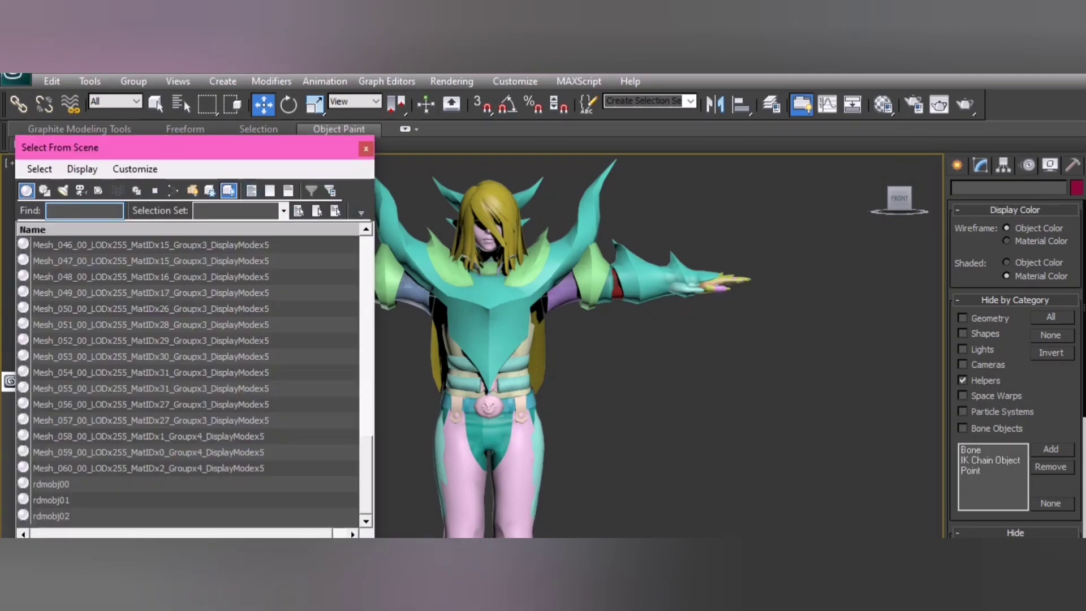
double_click(51, 483)
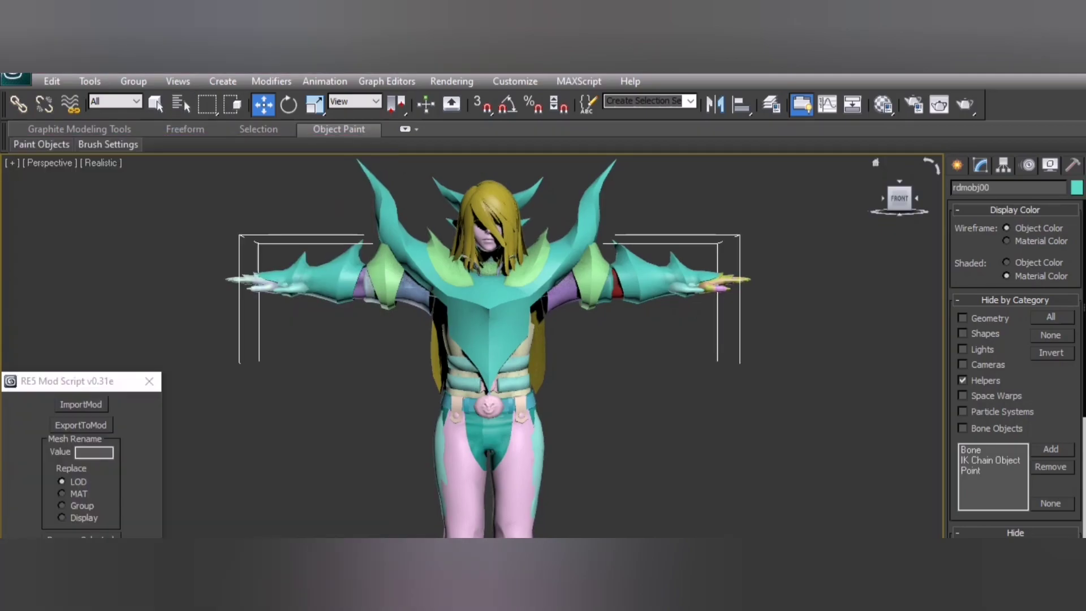
Add a Skin Wrap modifier to rdmobj00 in the Modify panel
click(979, 166)
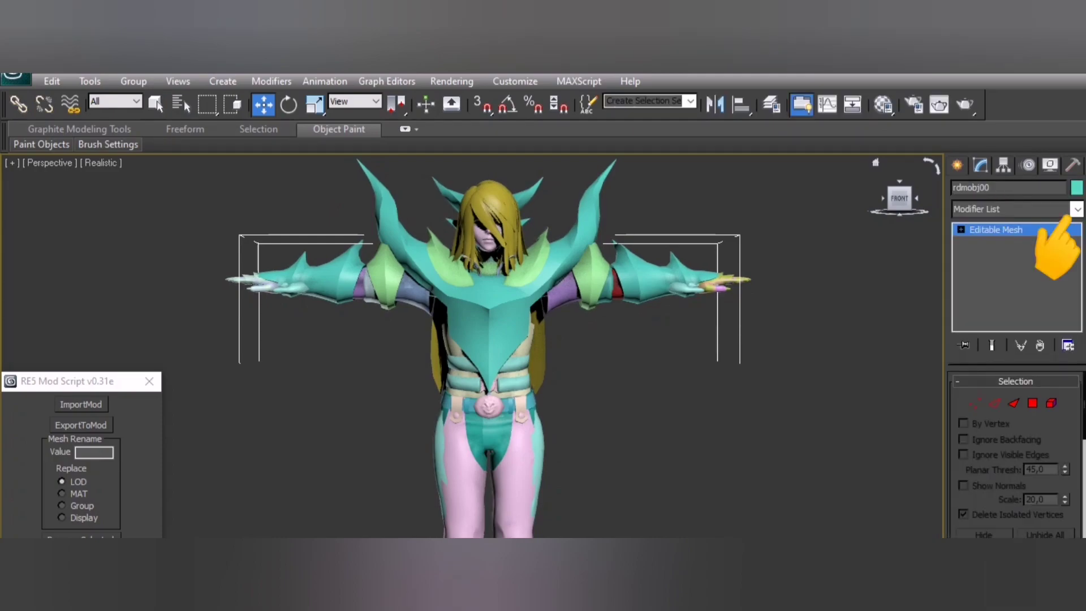
click(1074, 209)
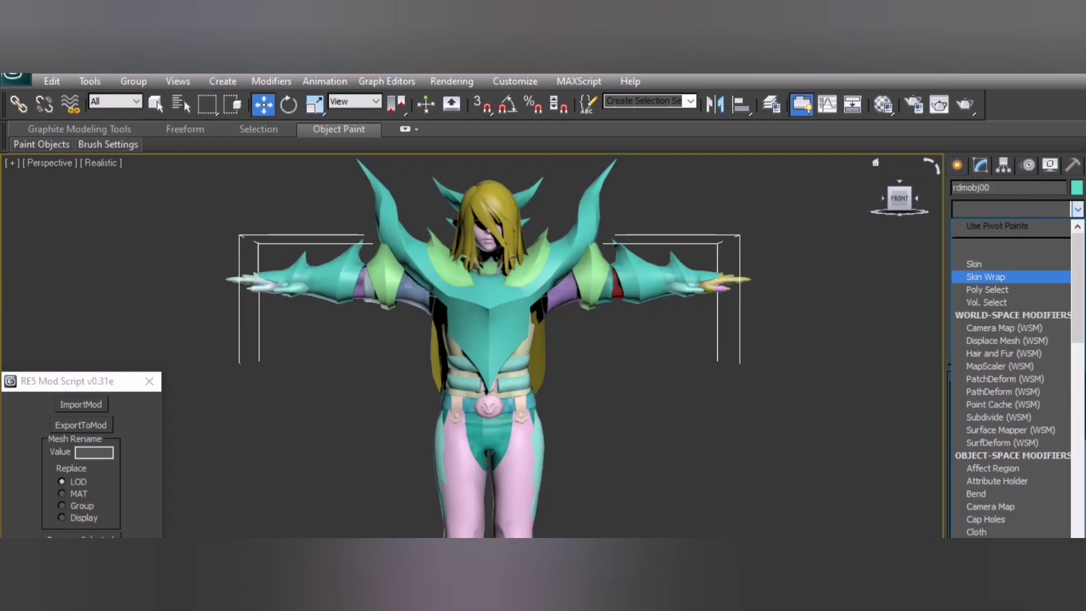
click(985, 277)
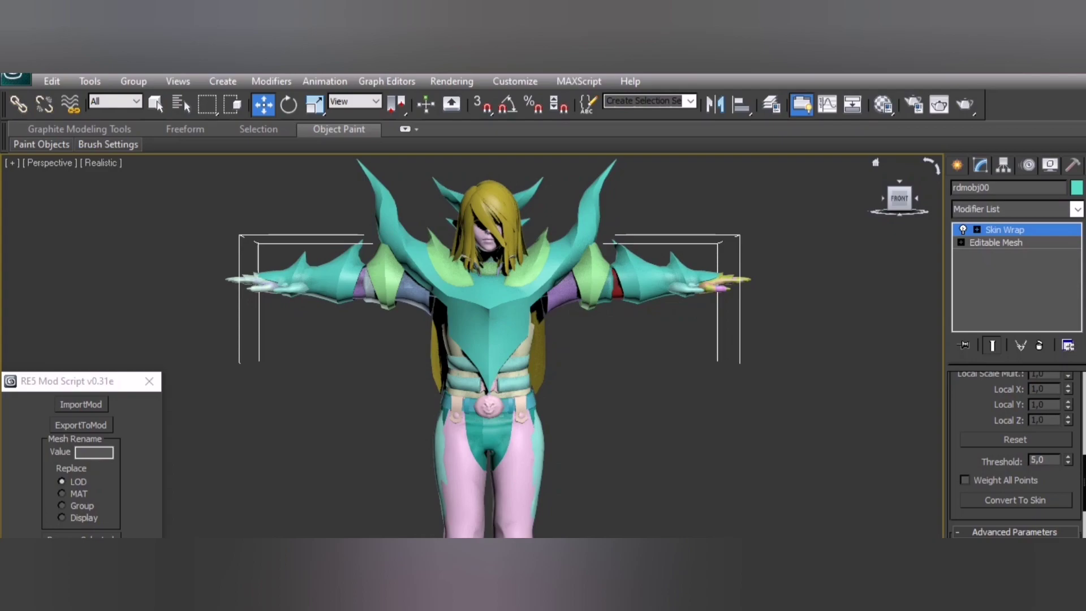
scroll(1015, 450, up, 5)
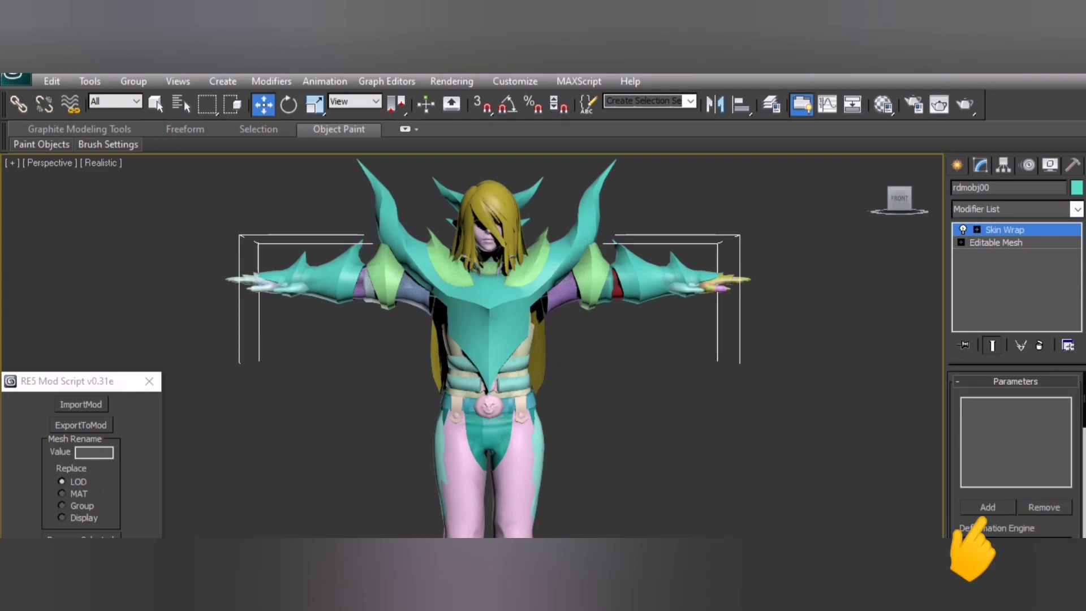
Add every mesh in selection set 'a' as a Skin Wrap target for rdmobj00
click(988, 506)
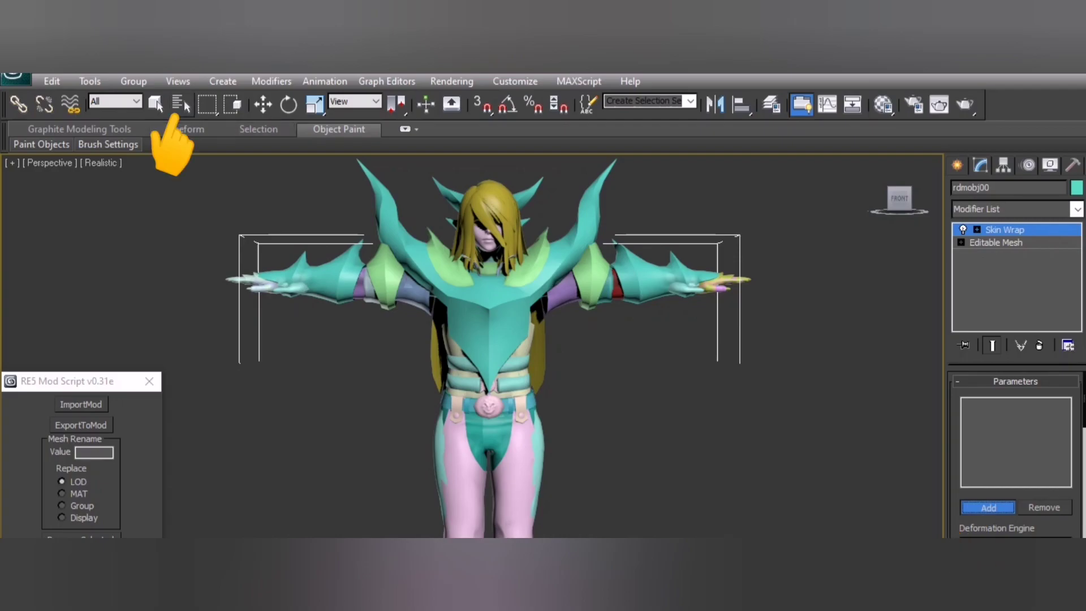
click(180, 105)
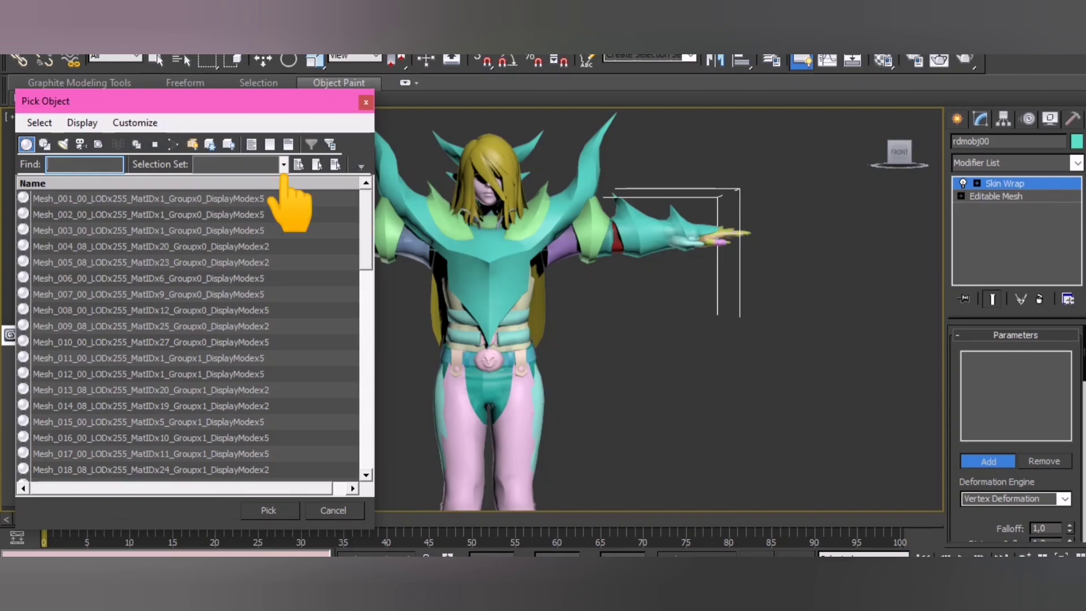
click(282, 164)
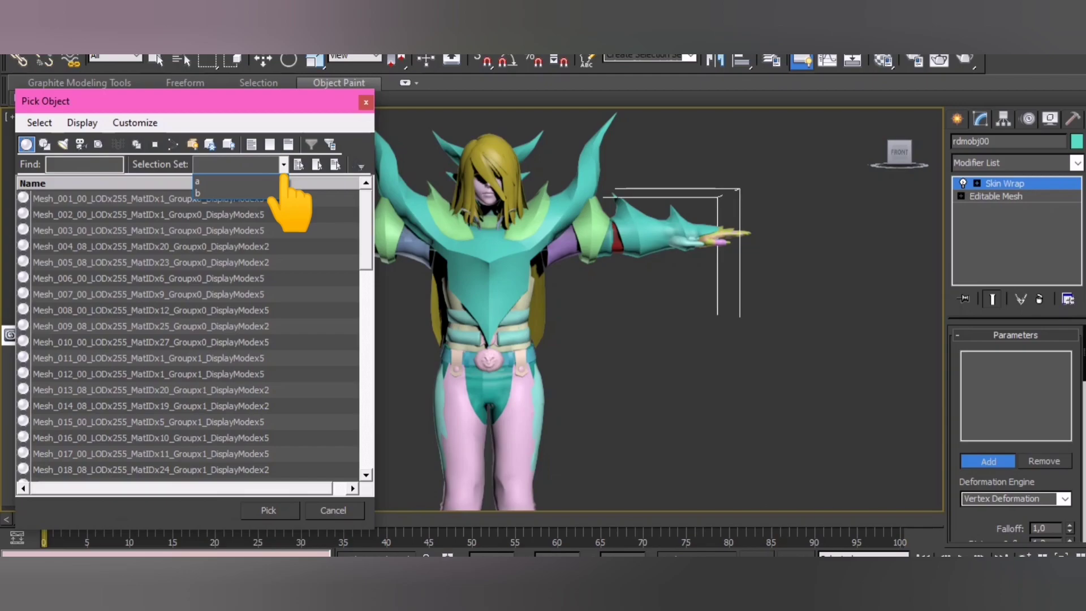
click(238, 181)
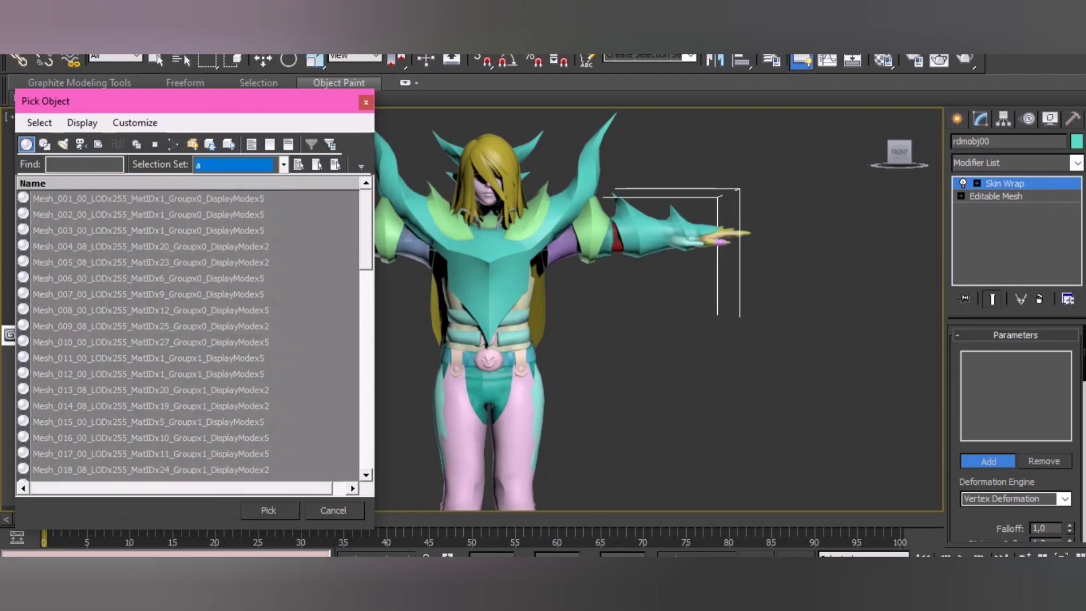
click(268, 511)
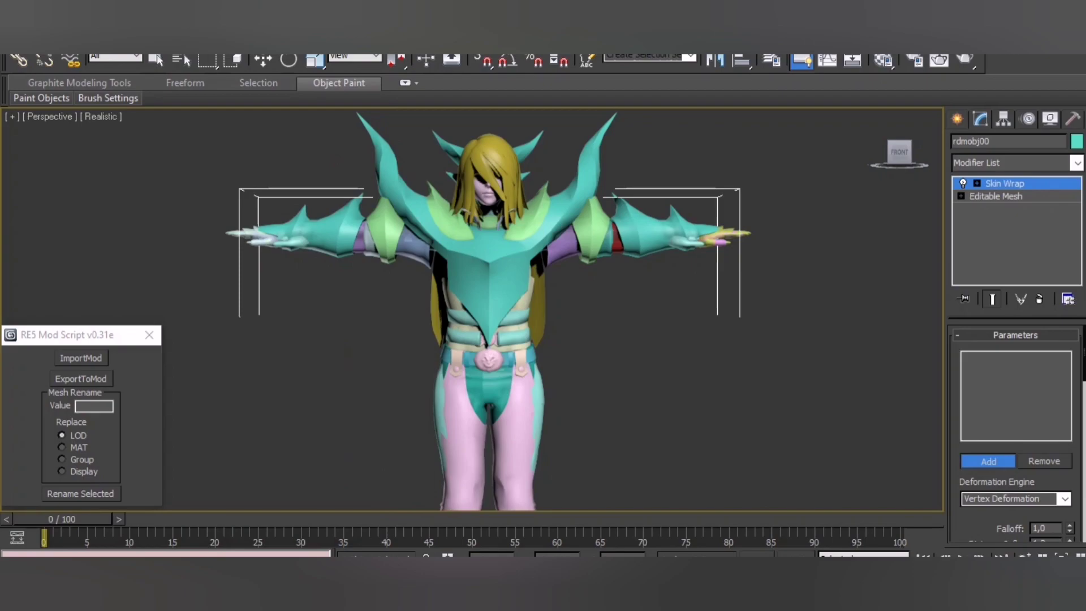
click(148, 335)
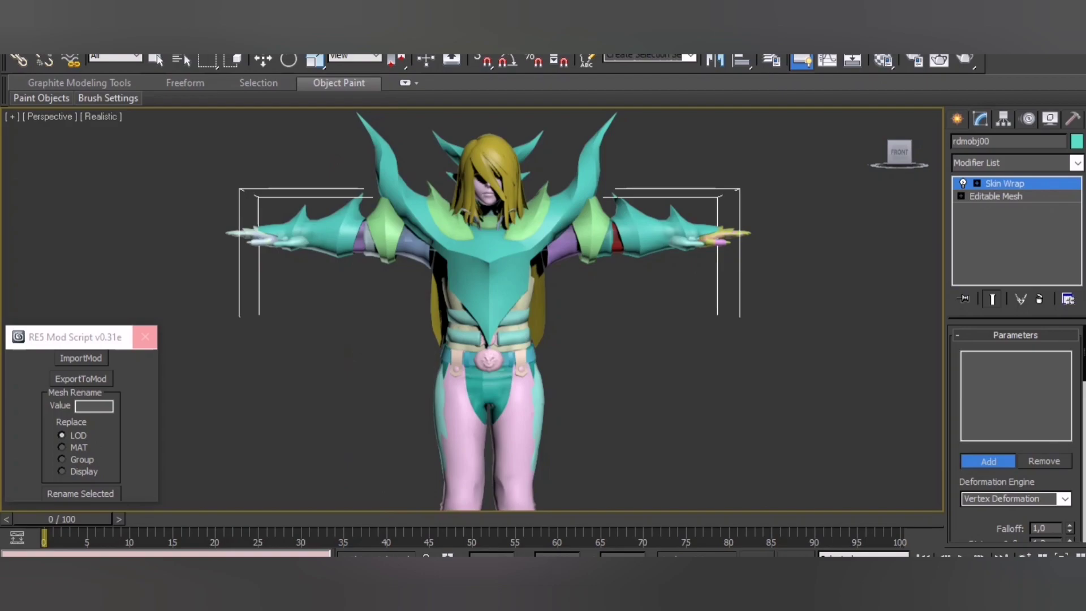
scroll(1016, 424, down, 2)
scroll(1015, 424, down, 2)
scroll(1016, 425, down, 3)
scroll(1016, 424, down, 2)
scroll(1015, 425, down, 2)
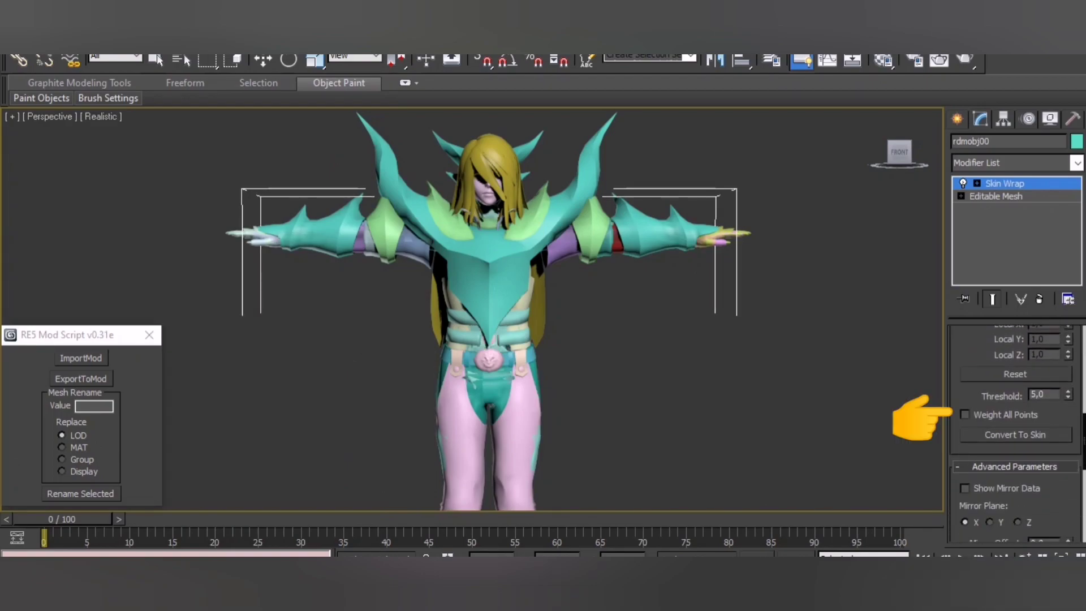
Convert rdmobj00's wrap to Skin with Weight All Points, then delete the Skin Wrap
click(964, 415)
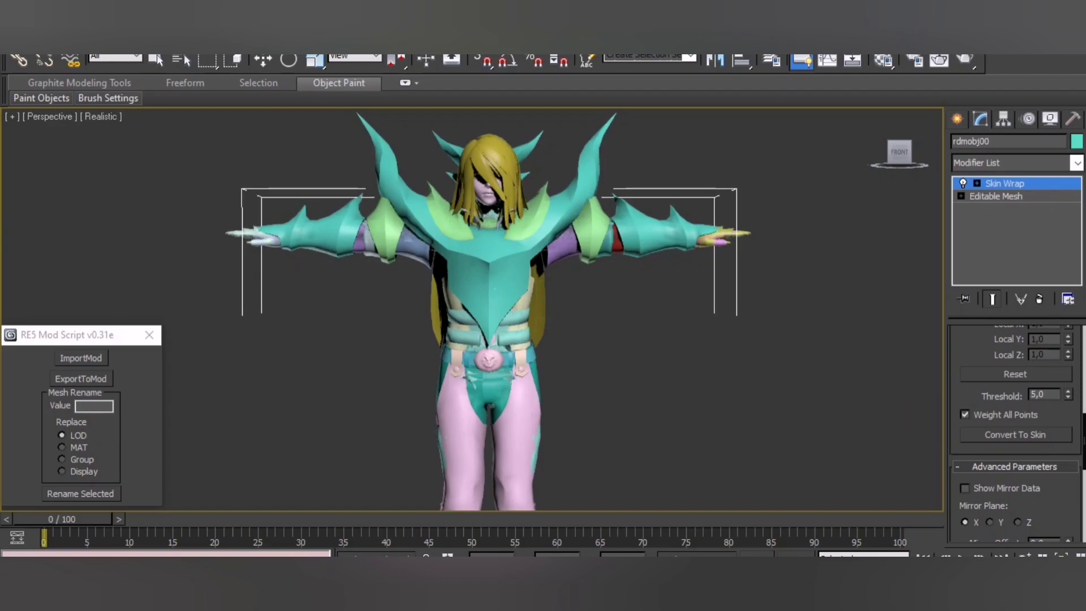
click(1015, 434)
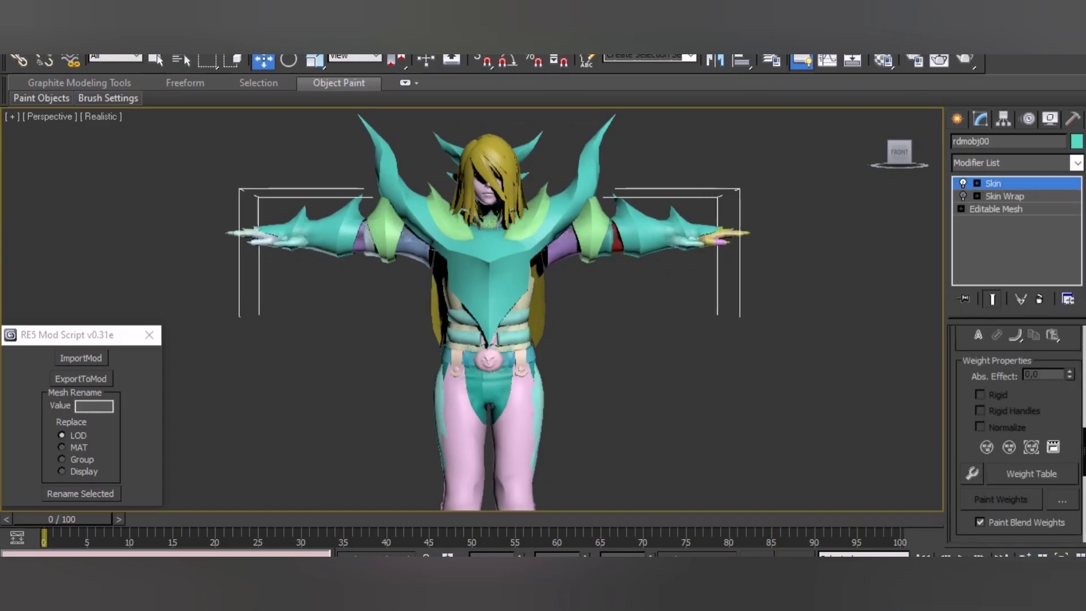
click(1004, 196)
right_click(1005, 196)
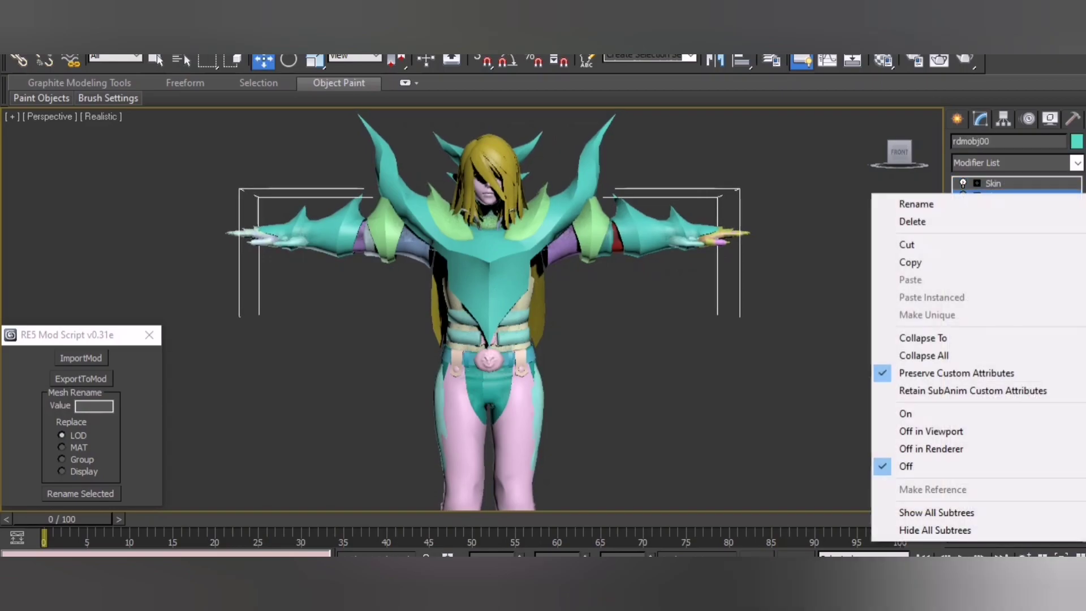
click(913, 222)
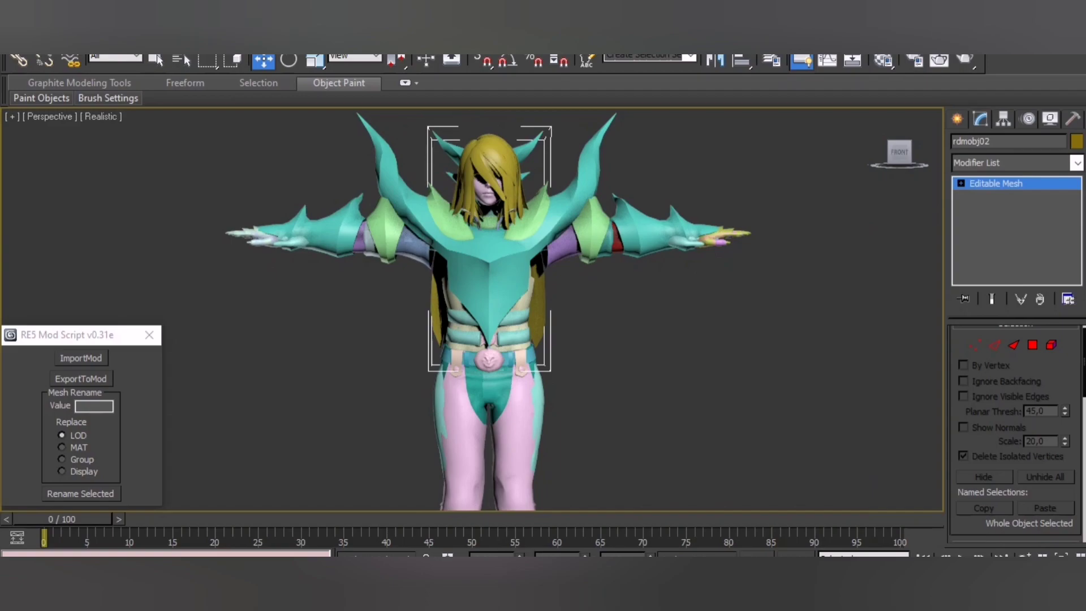
Add a Skin Wrap to rdmobj02 and pick the game meshes as its targets
click(1077, 162)
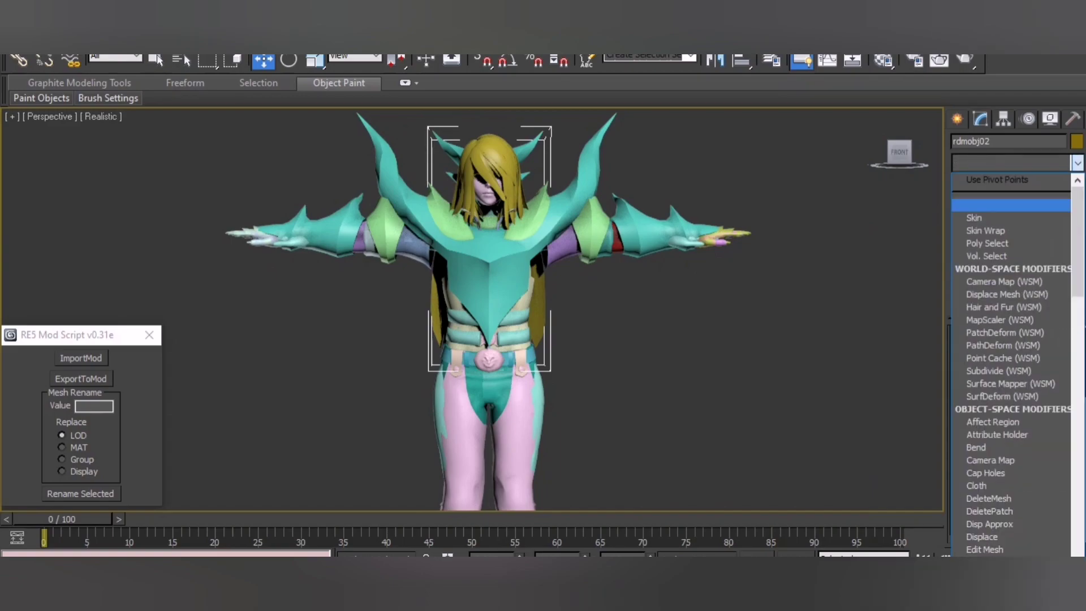
click(985, 229)
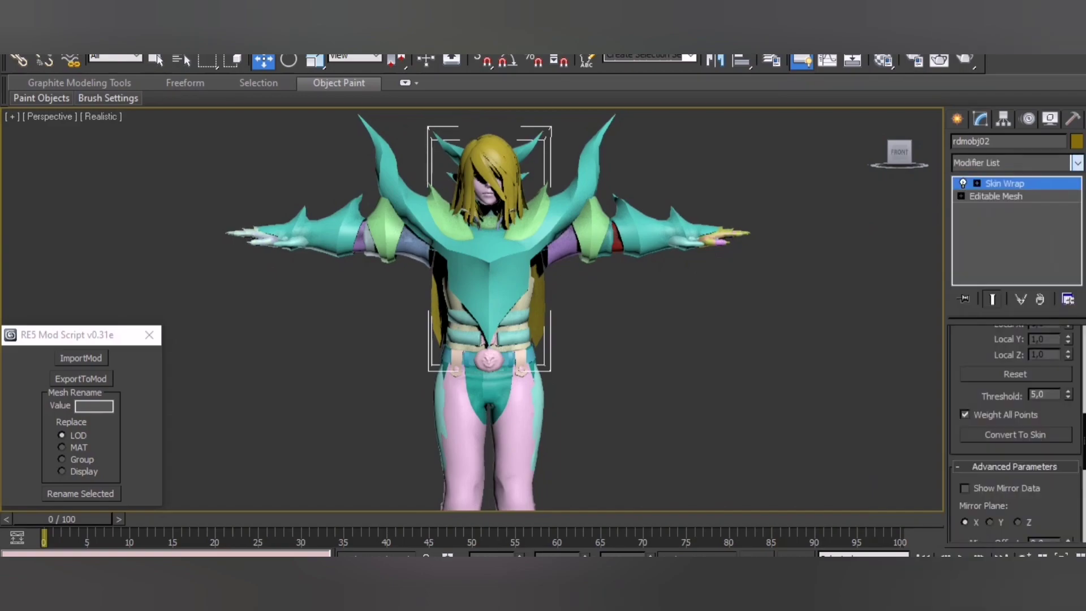
scroll(1015, 425, up, 2)
scroll(1016, 424, up, 2)
scroll(1016, 424, up, 2)
key(h)
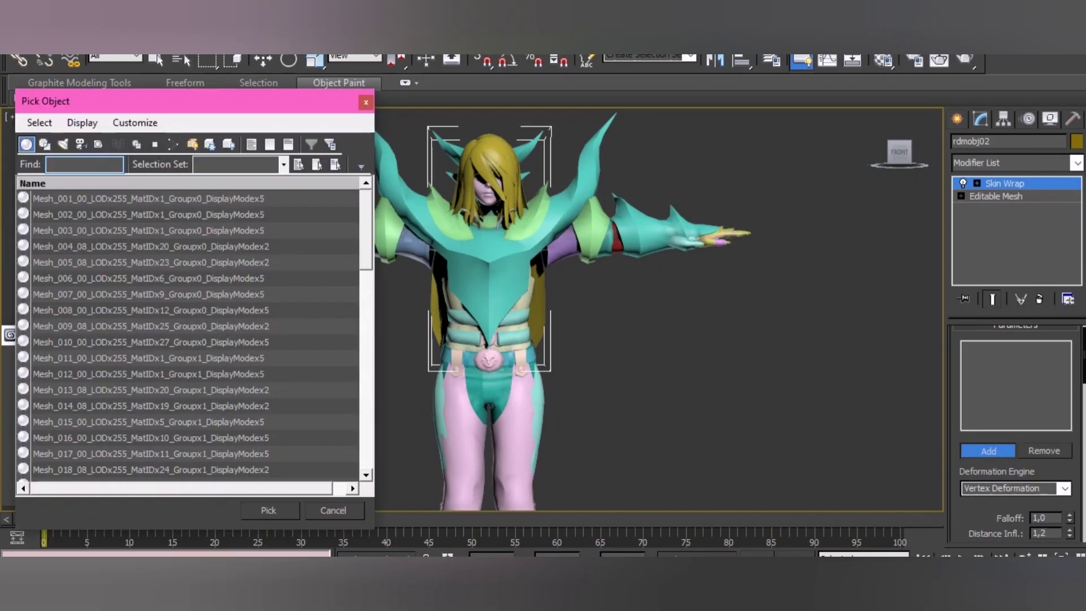
scroll(195, 339, down, 5)
key(Escape)
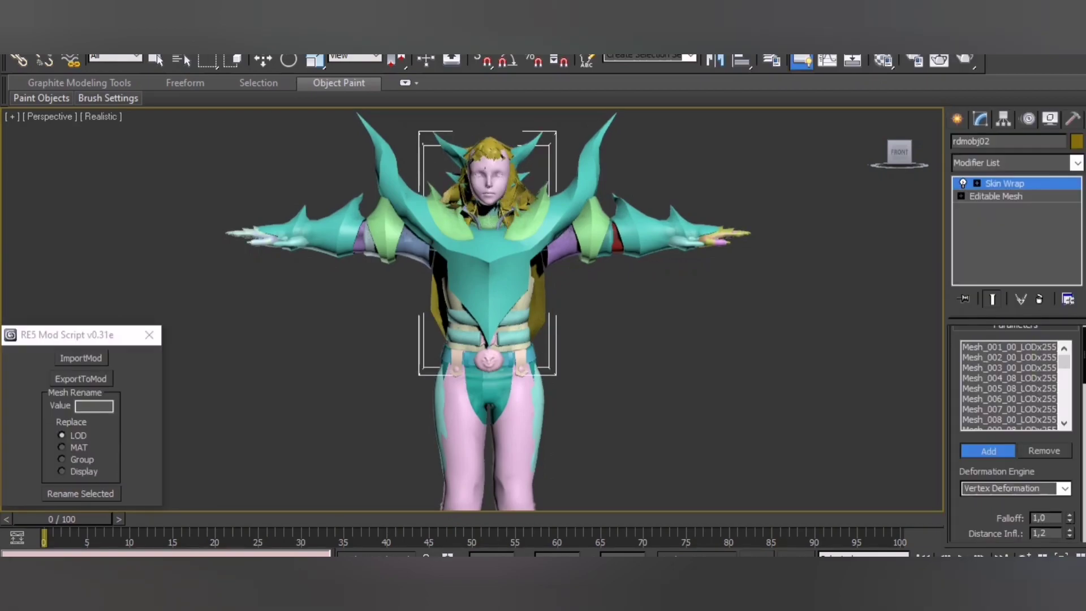
scroll(1015, 425, down, 3)
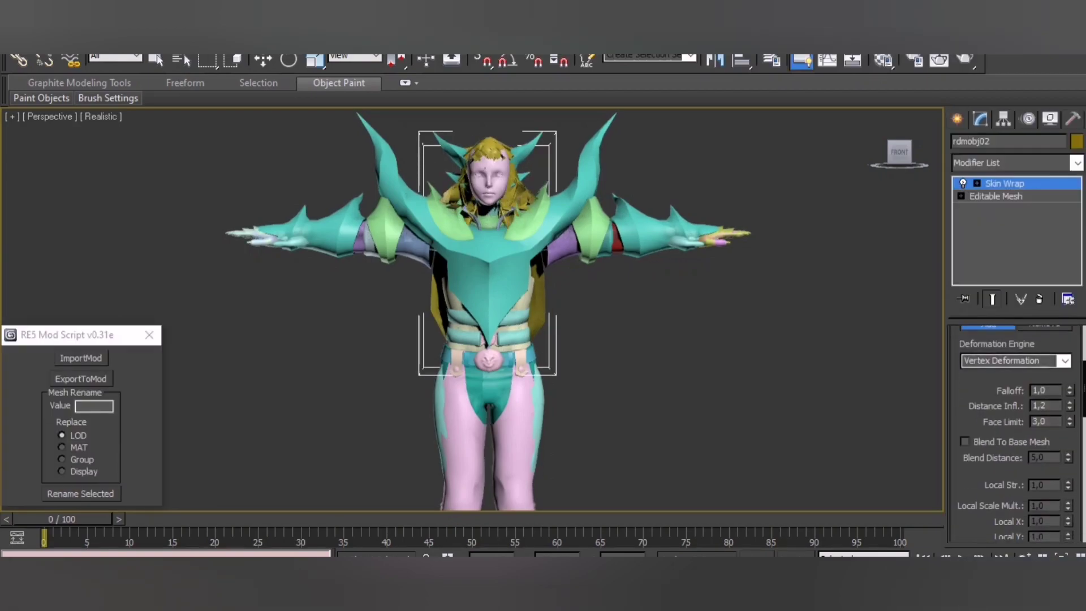
scroll(1016, 424, down, 3)
scroll(1016, 425, down, 2)
Convert rdmobj02's Skin Wrap into a Skin modifier and delete the wrap
click(1015, 425)
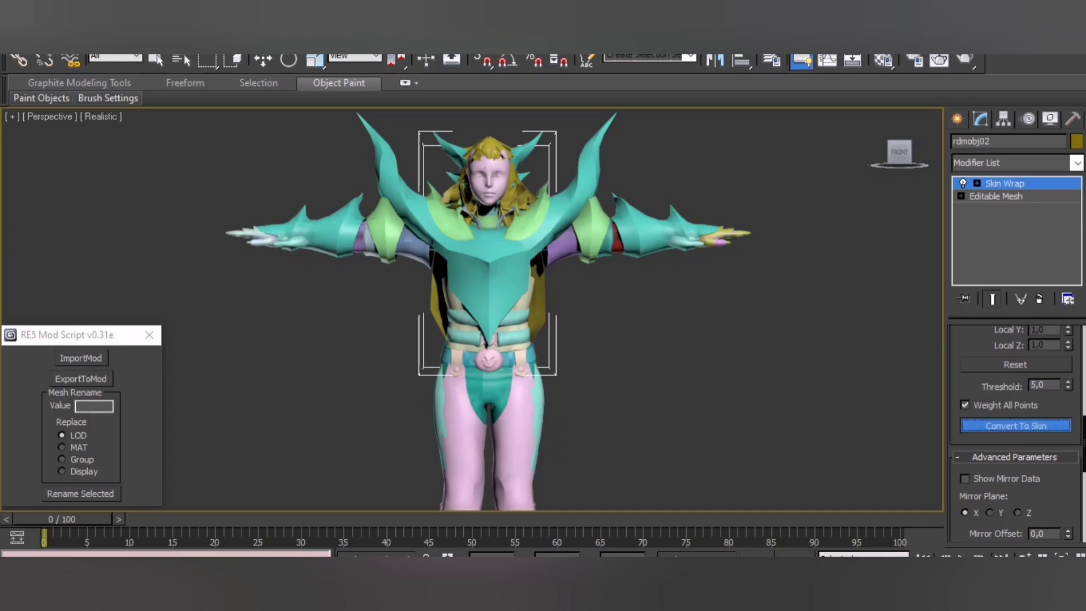
right_click(1005, 197)
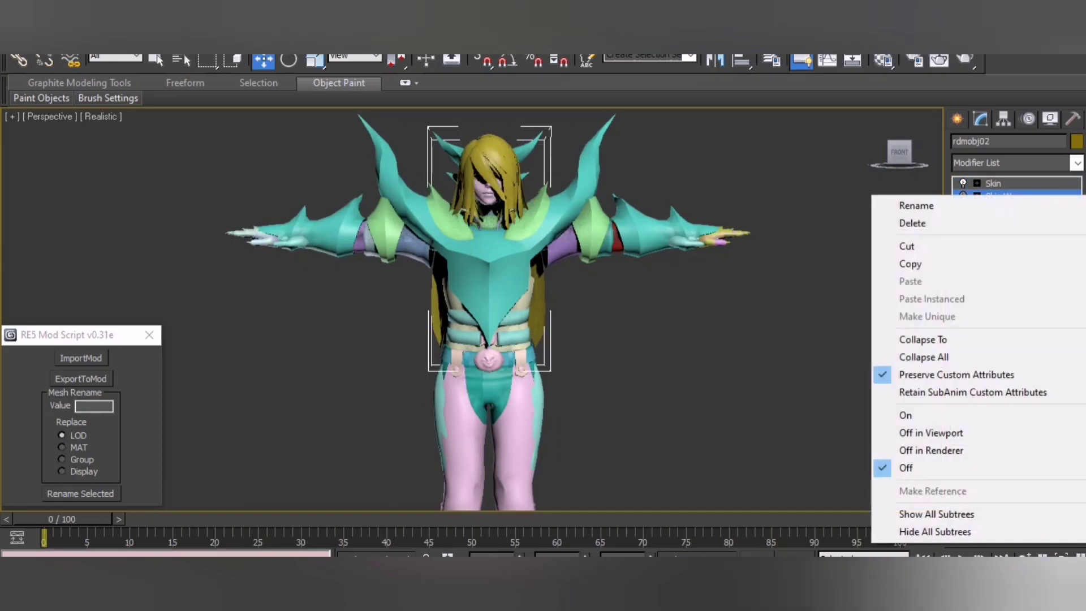
click(912, 337)
Give the hair object rdmobj01 a Skin Wrap targeting all the meshes
key(h)
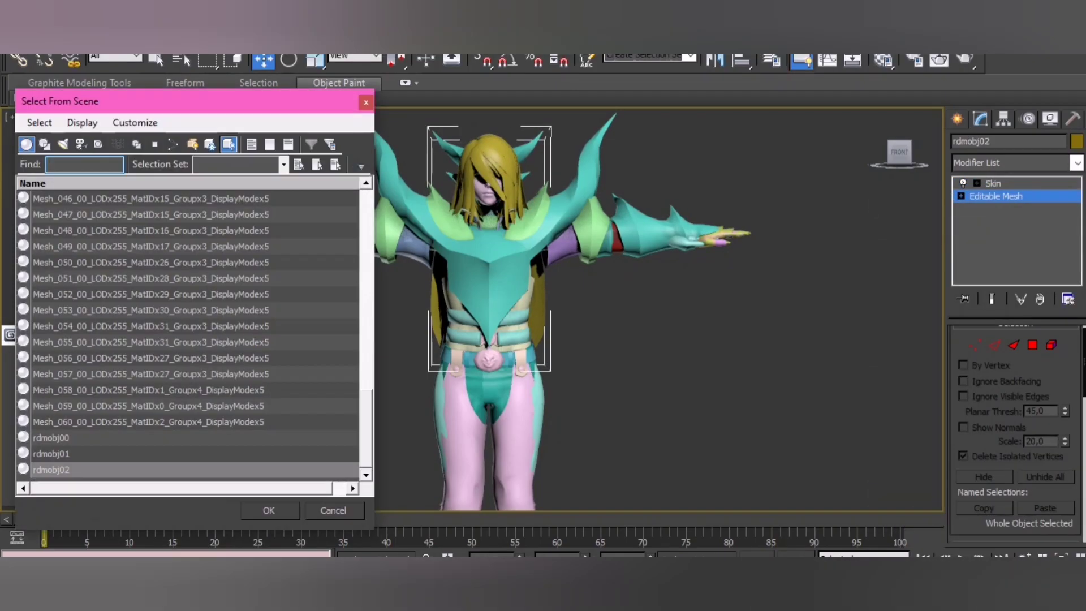
double_click(51, 454)
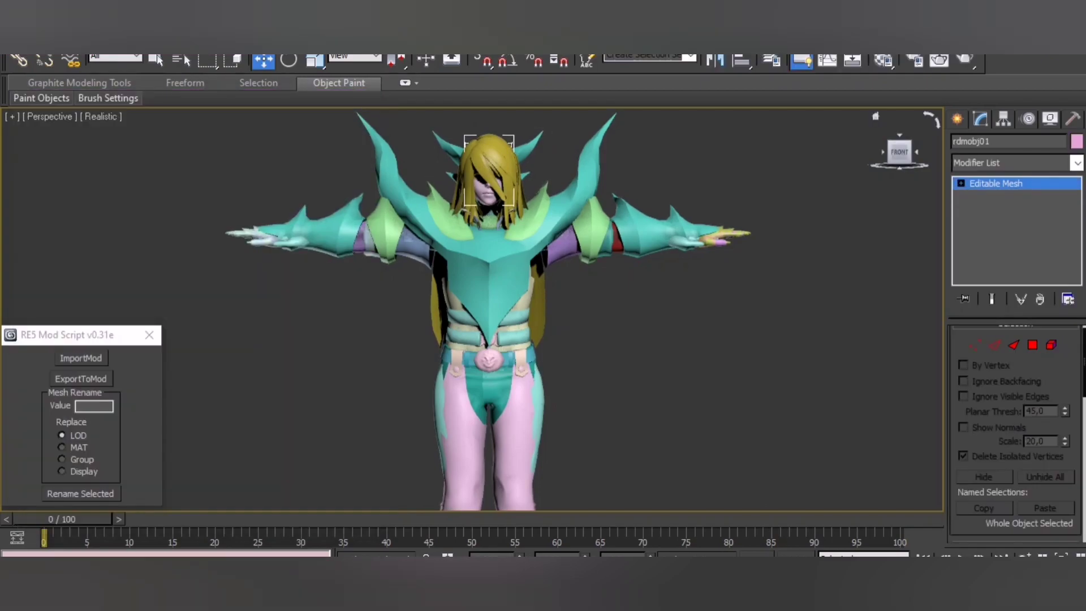
click(1015, 162)
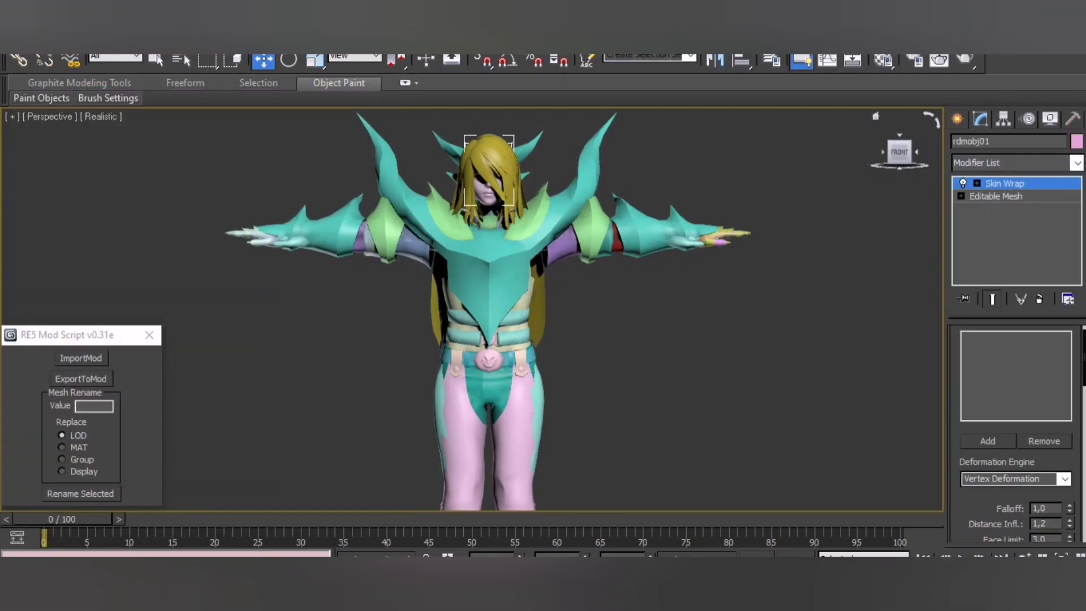
click(987, 440)
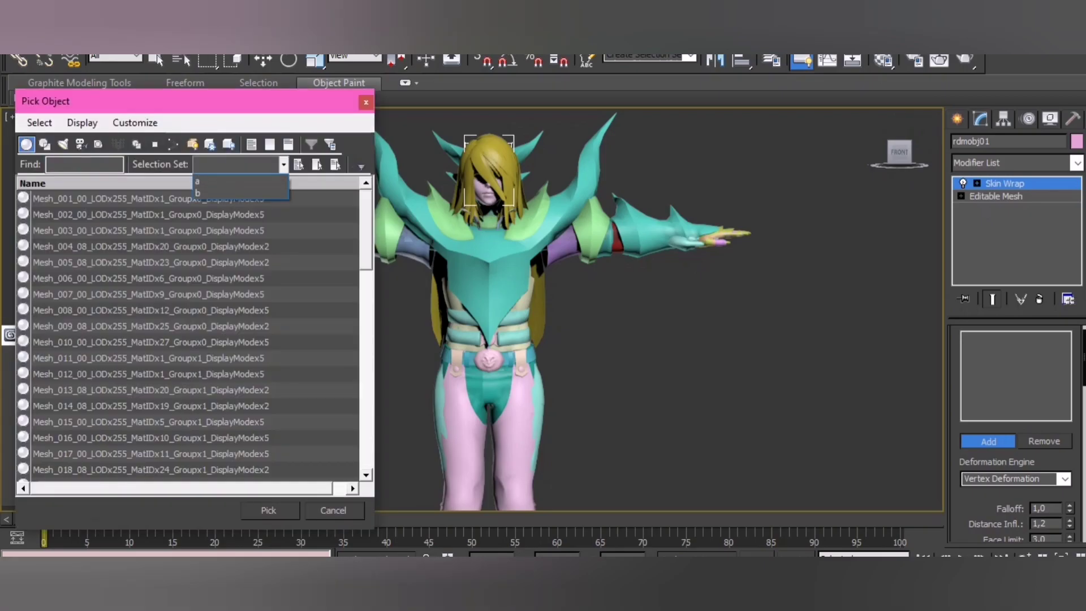
key(ctrl+a)
key(Return)
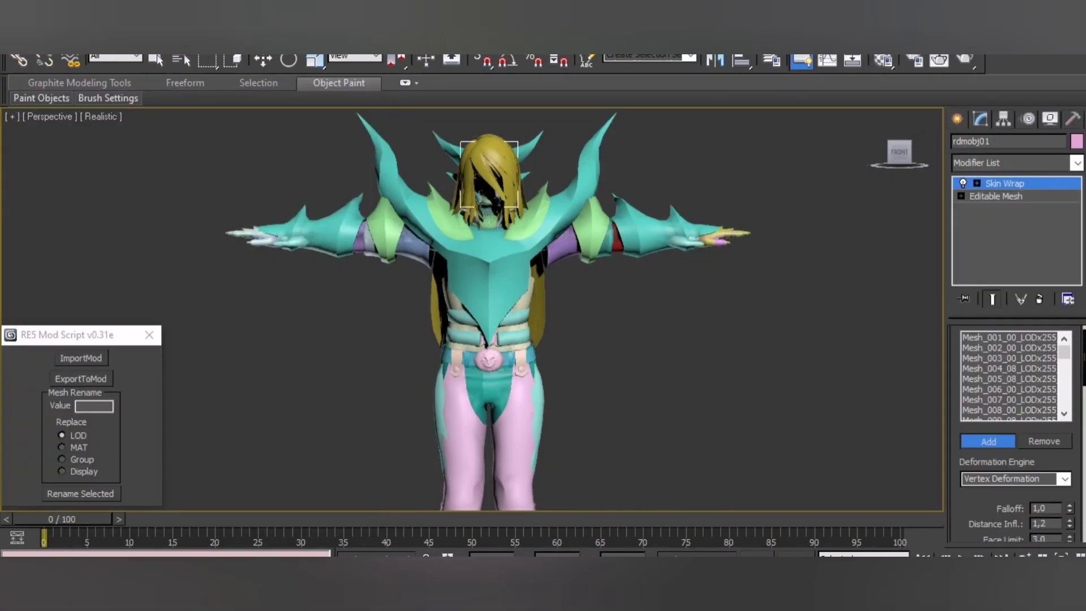
scroll(1014, 383, down, 3)
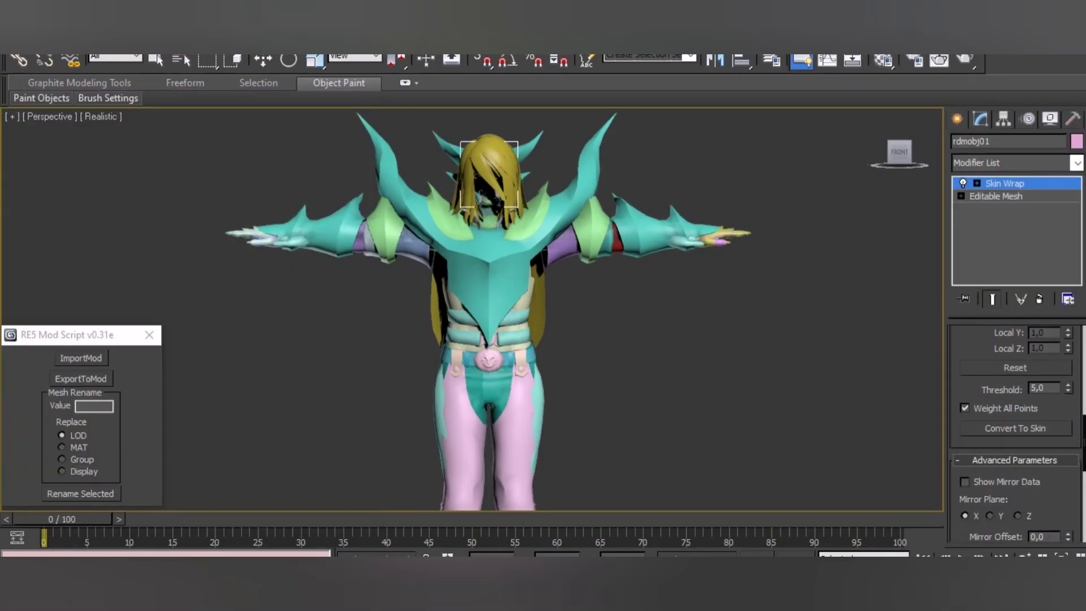
Convert rdmobj01's Skin Wrap into a Skin modifier and delete the wrap
click(1014, 423)
right_click(1005, 196)
click(912, 224)
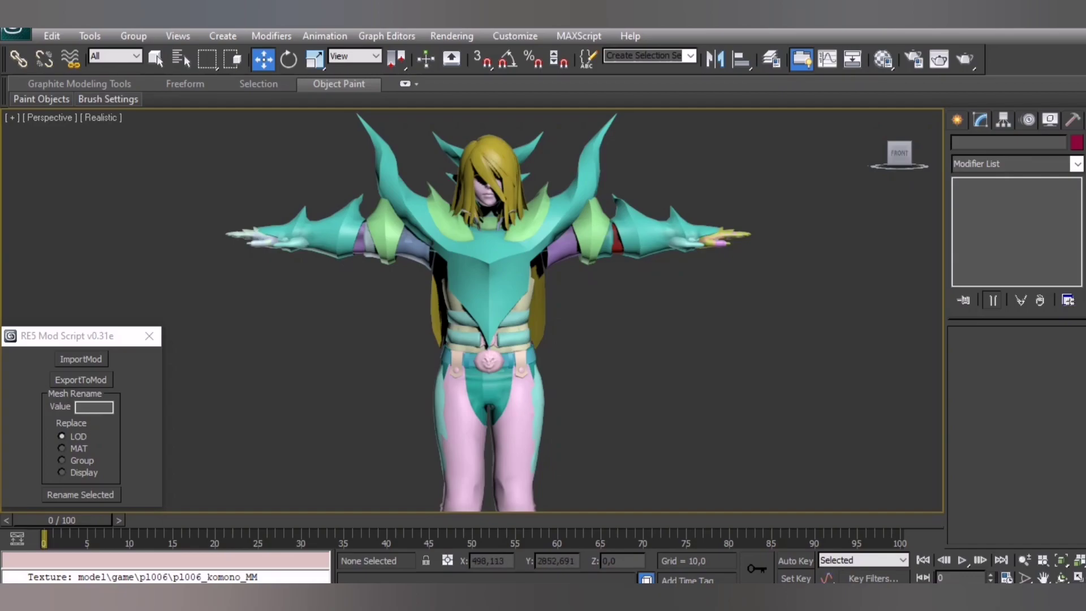
Select Mesh_041 and drag the vest aside, cancelling so it snaps back
key(h)
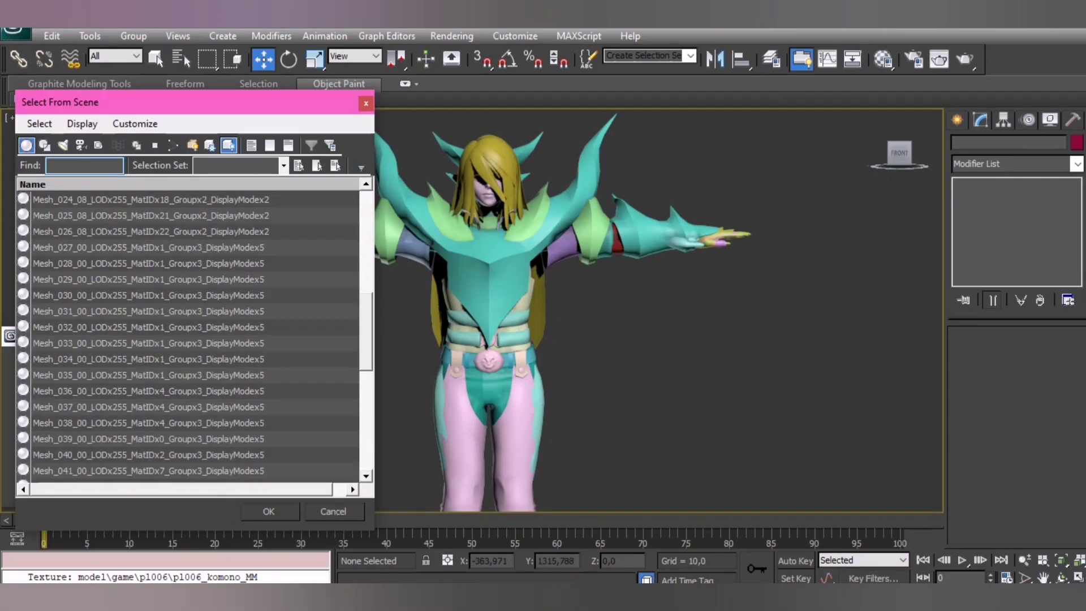
key(Return)
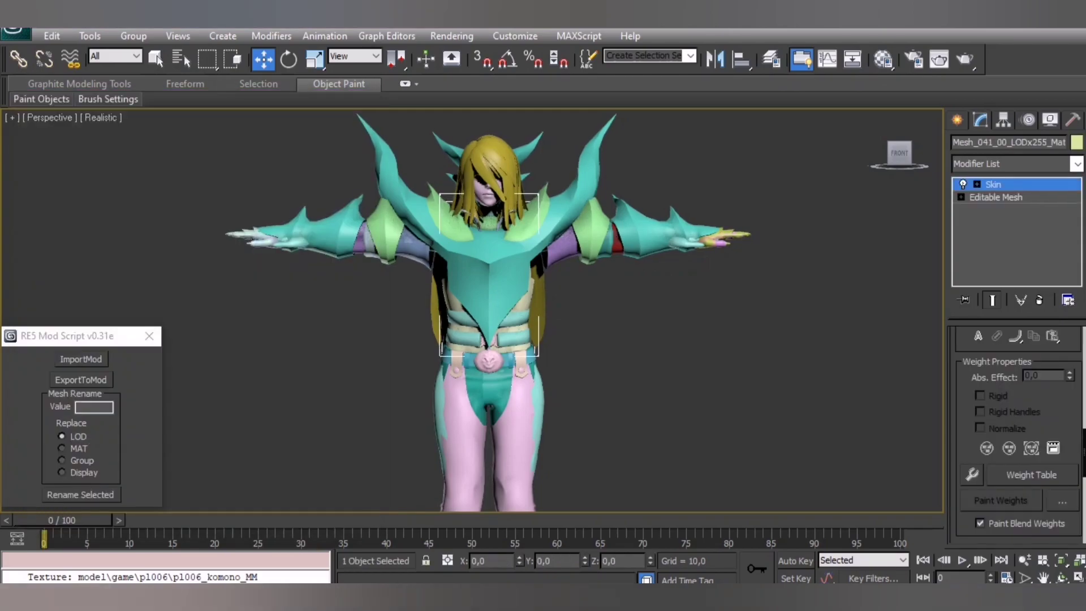
middle_drag(488, 323, 514, 280)
scroll(471, 310, down, 3)
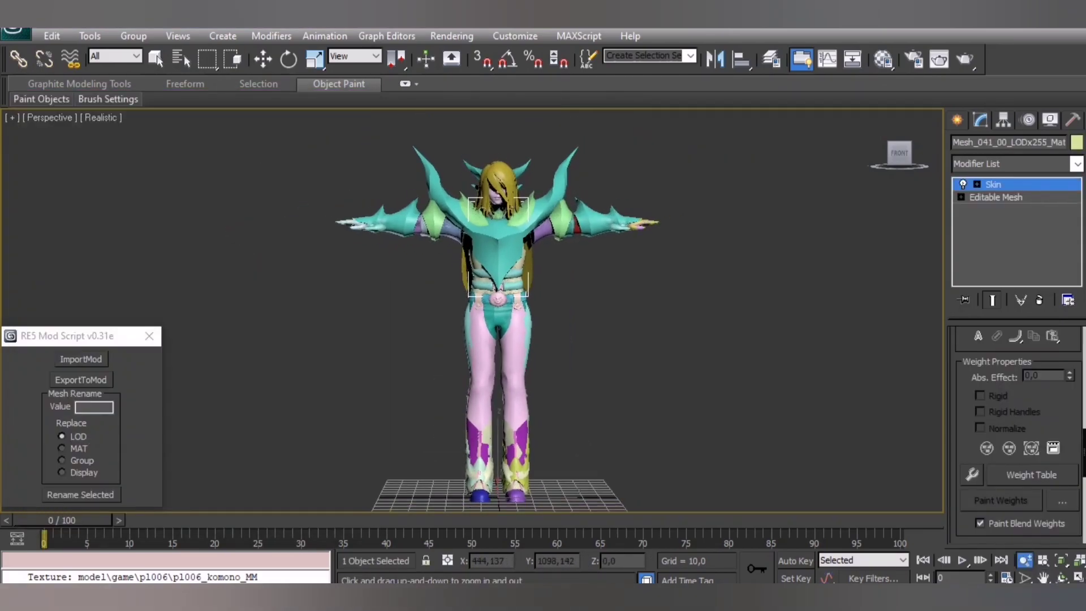
key(w)
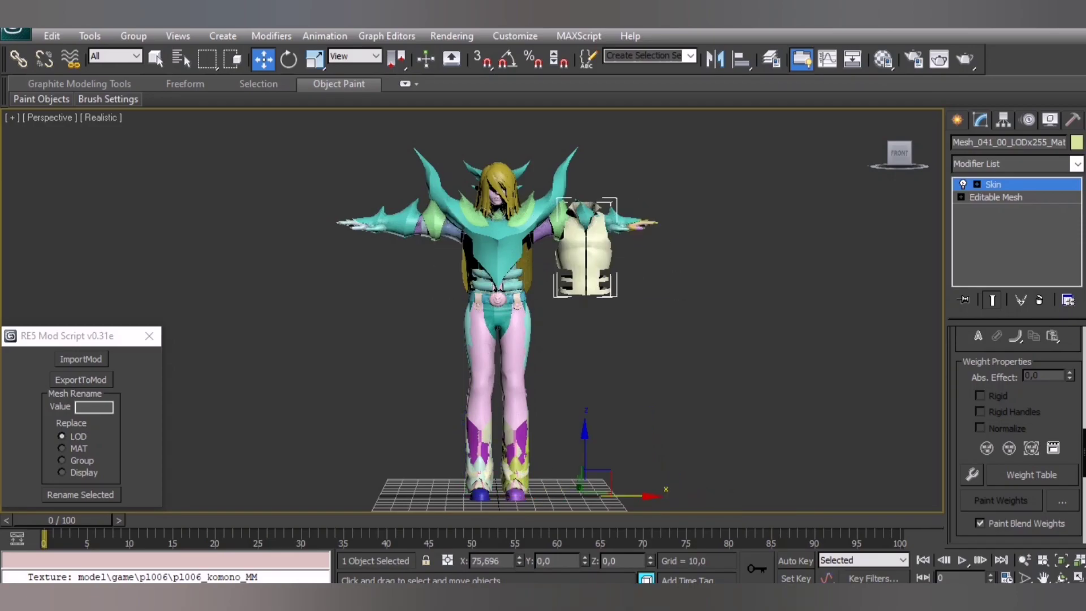
drag(560, 492, 679, 492)
alt+middle_drag(471, 309, 526, 293)
right_click(520, 561)
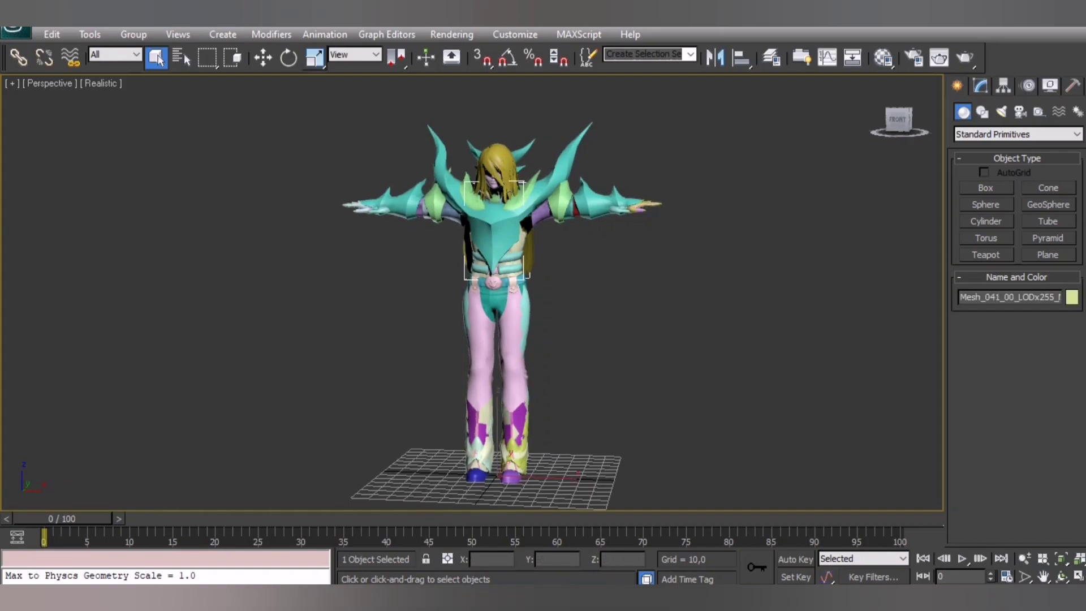
Clear the selection, select rdmobj02, show the Utilities panel, then deselect
key(w)
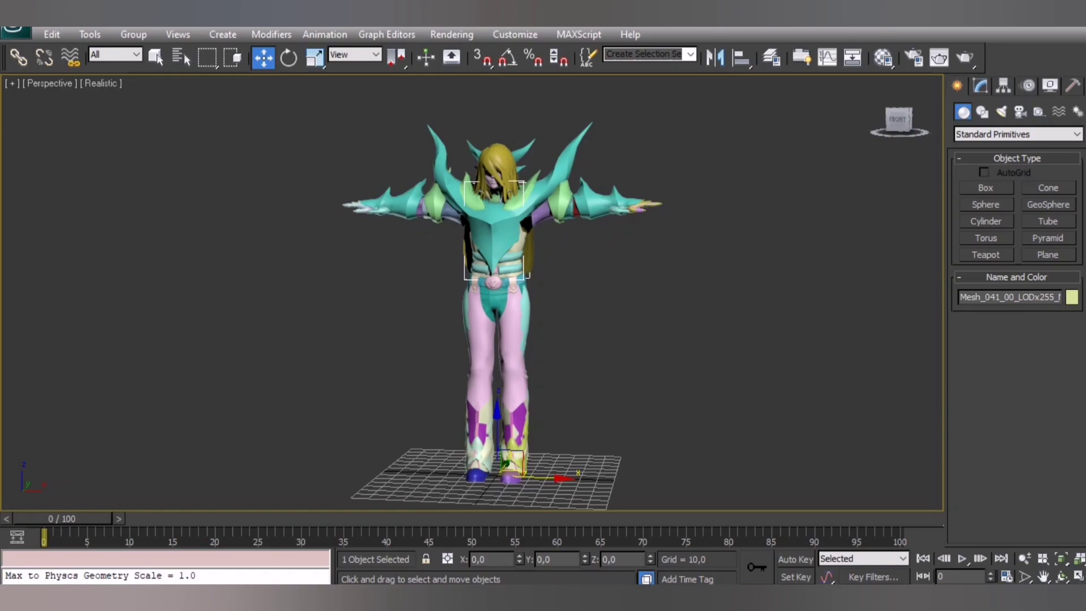
key(q)
key(ctrl+d)
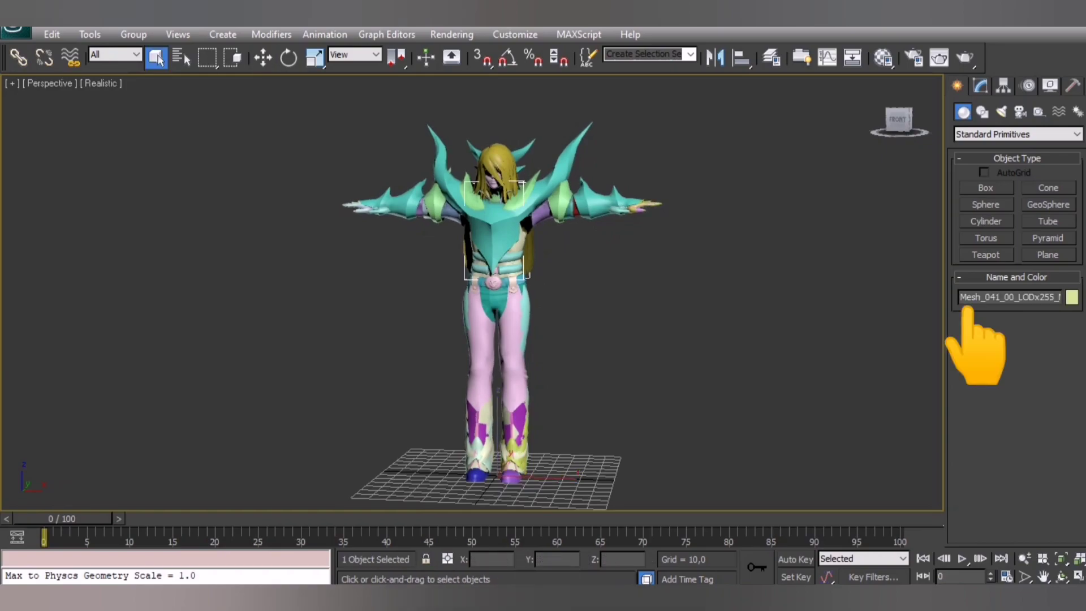
key(w)
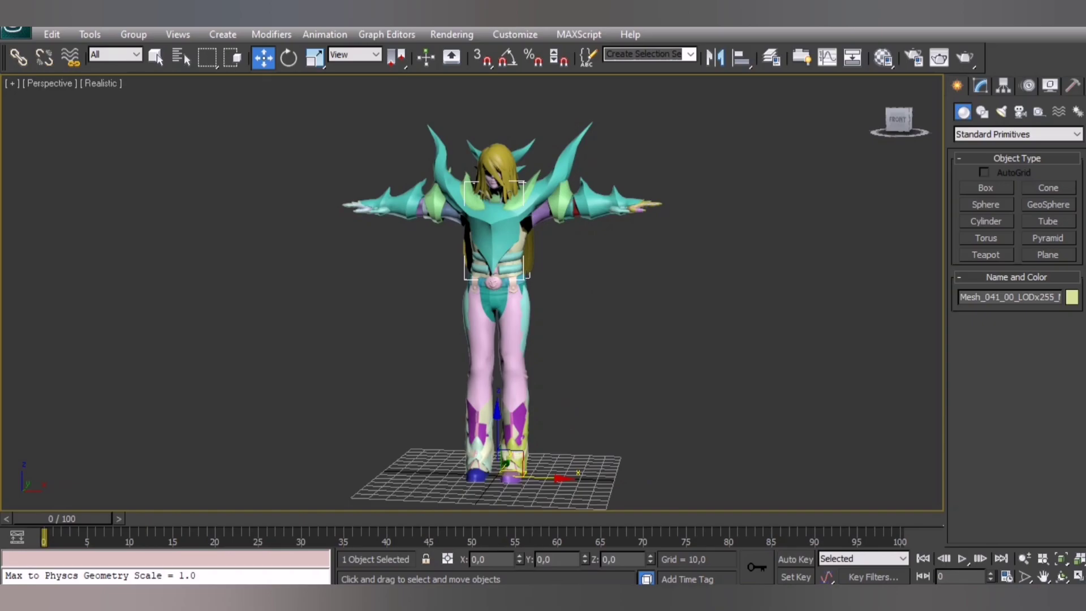
key(ctrl+d)
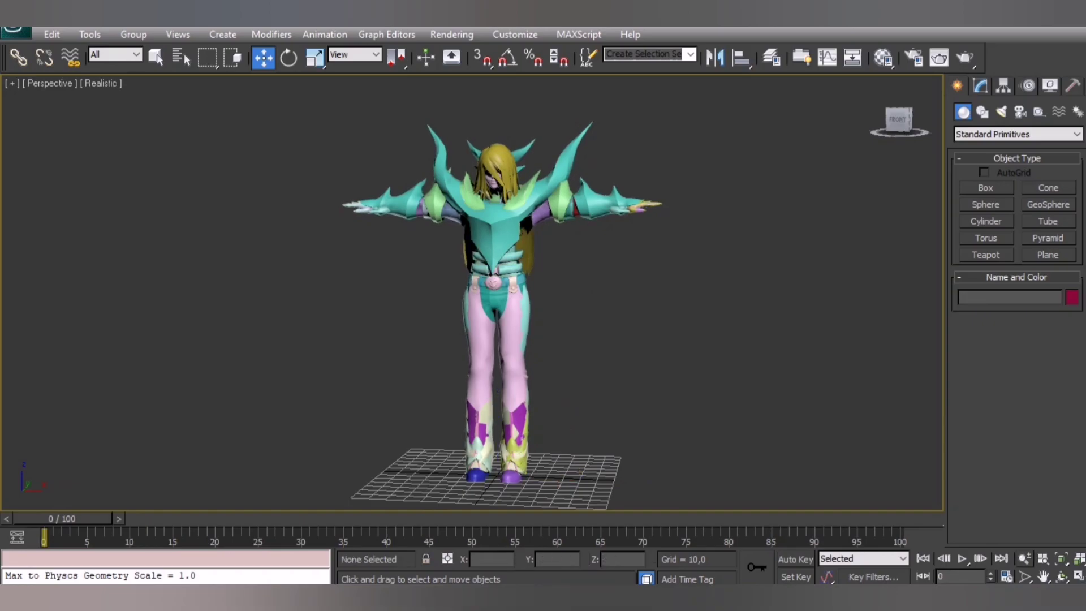
scroll(501, 297, up, 5)
middle_drag(544, 255, 543, 424)
click(527, 170)
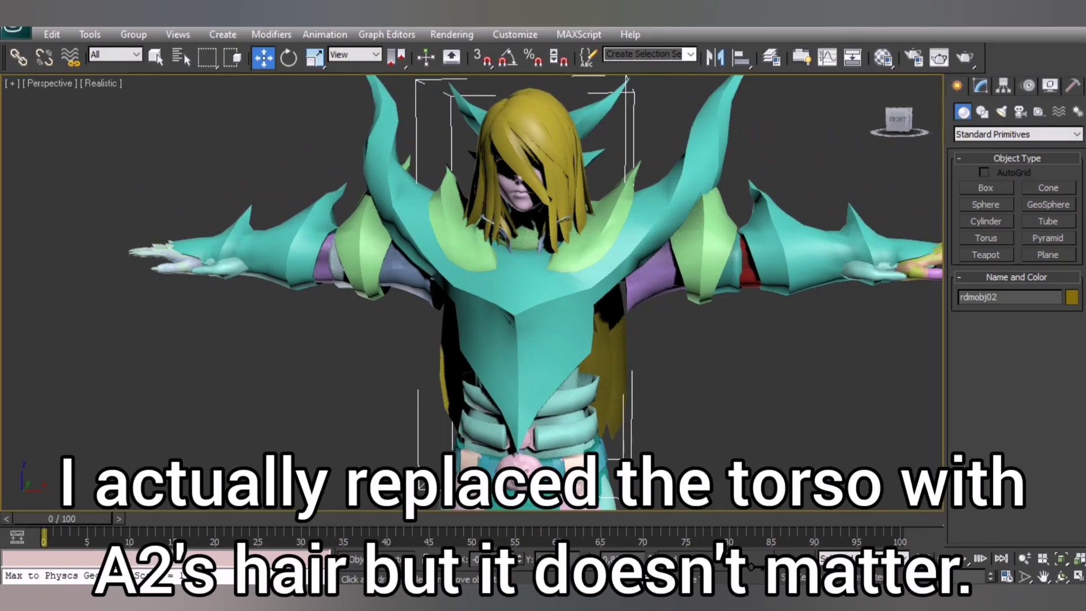
click(1071, 85)
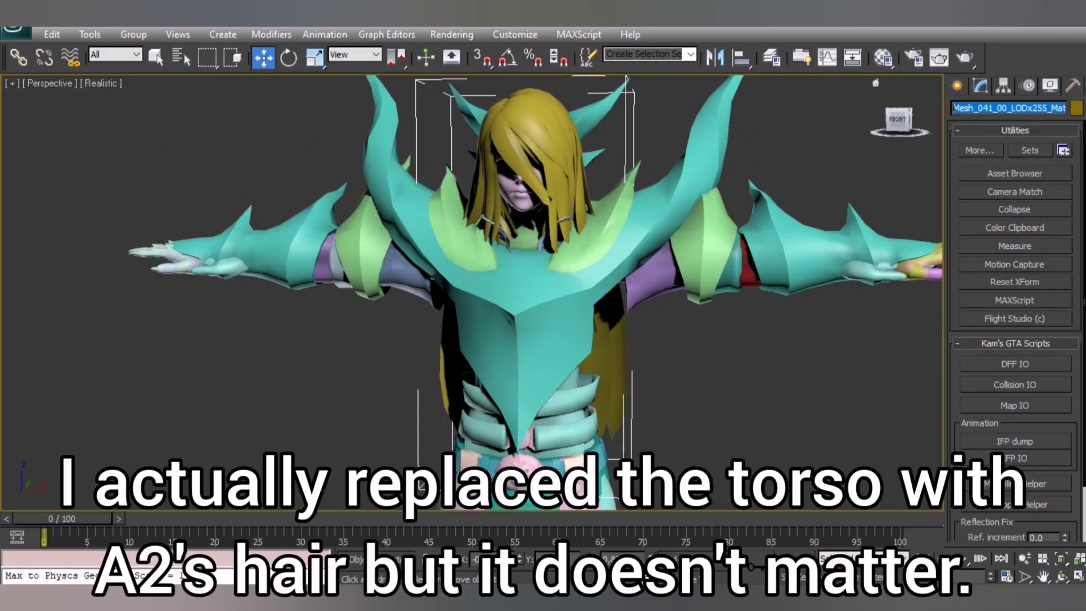
click(848, 152)
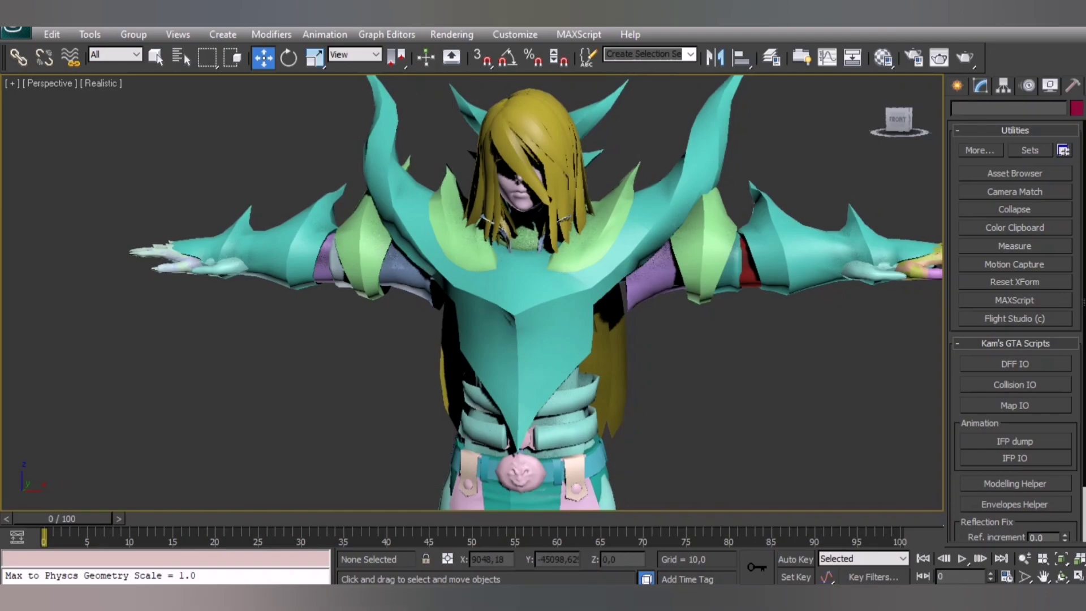
Slide Mesh_037 aside to reveal the A2 body, then undo it back into place
key(alt+z)
scroll(543, 293, down, 5)
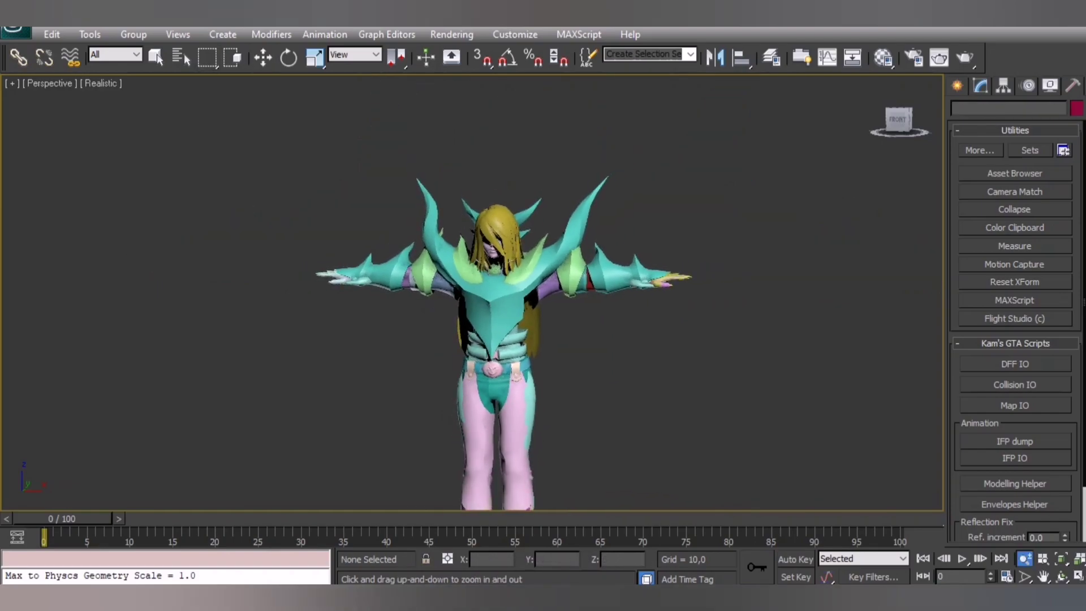
middle_drag(509, 339, 534, 255)
text(h)
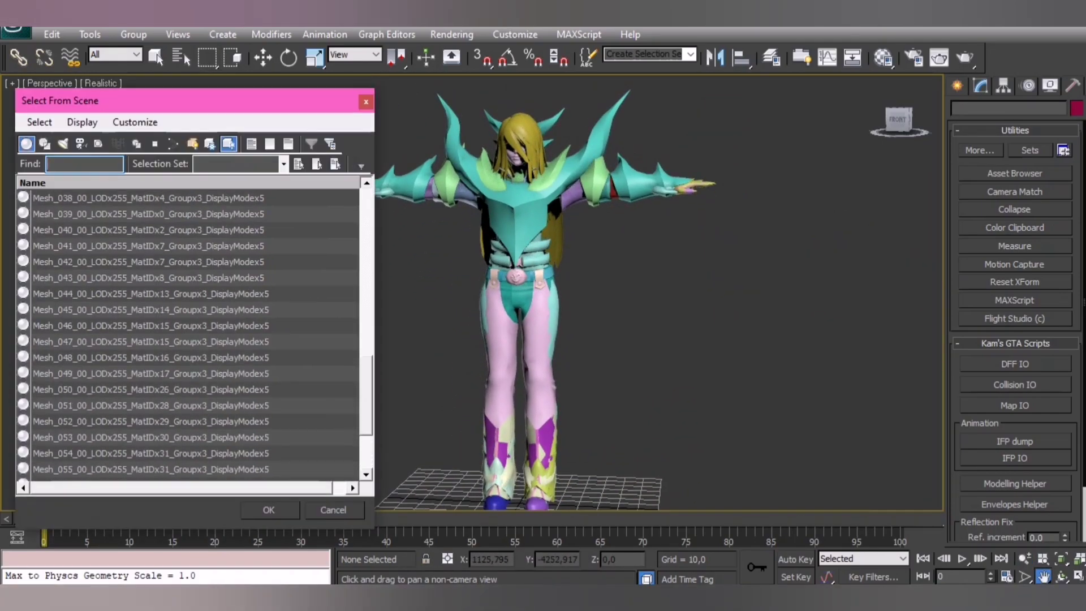
text(Mesh_037)
key(Return)
key(w)
drag(531, 491, 733, 490)
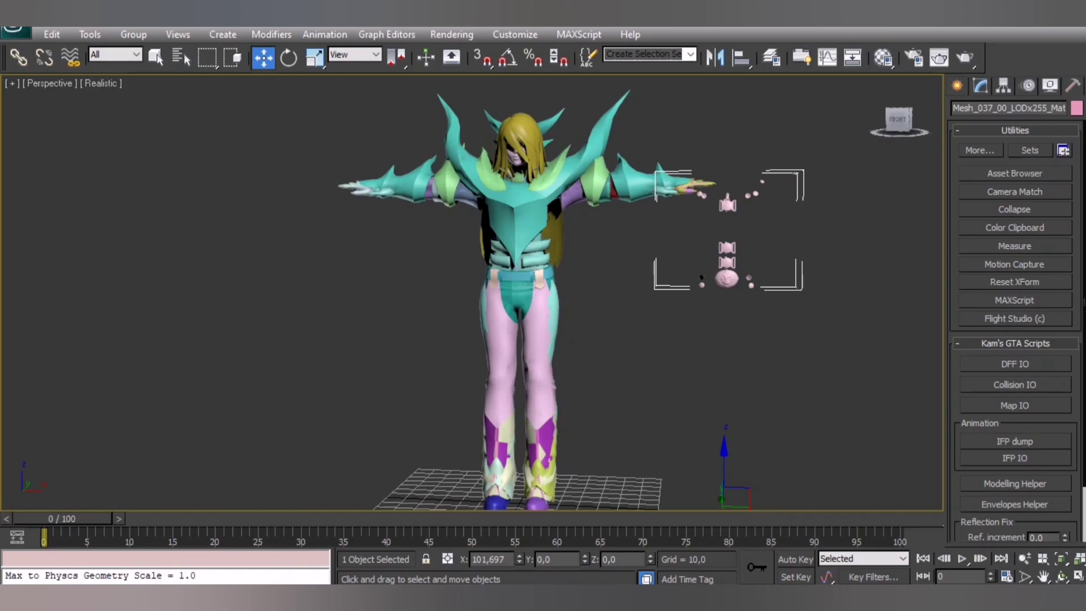
key(ctrl+z)
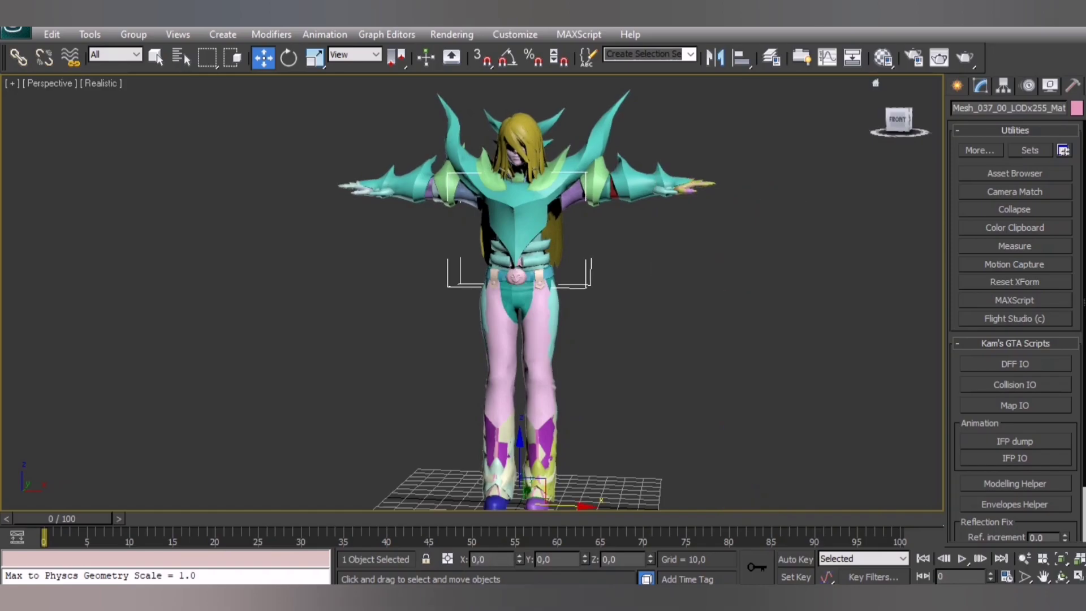
key(ctrl+d)
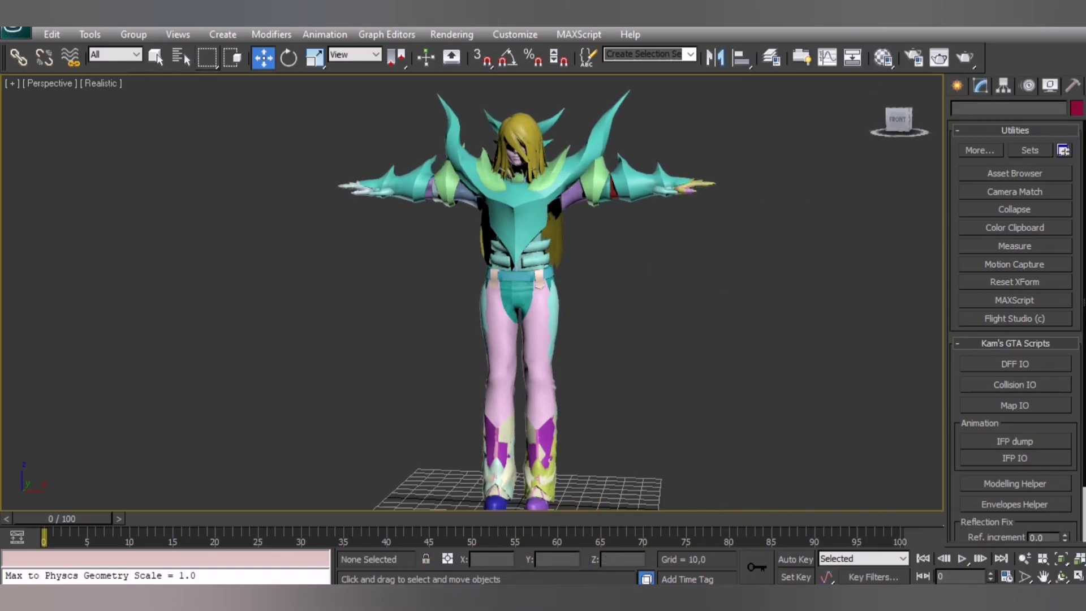
Select the head, check its name, then select the Mesh_015 shoe and slide it left
click(520, 140)
mouse_move(530, 490)
mouse_down()
mouse_move(598, 491)
mouse_move(530, 490)
mouse_up()
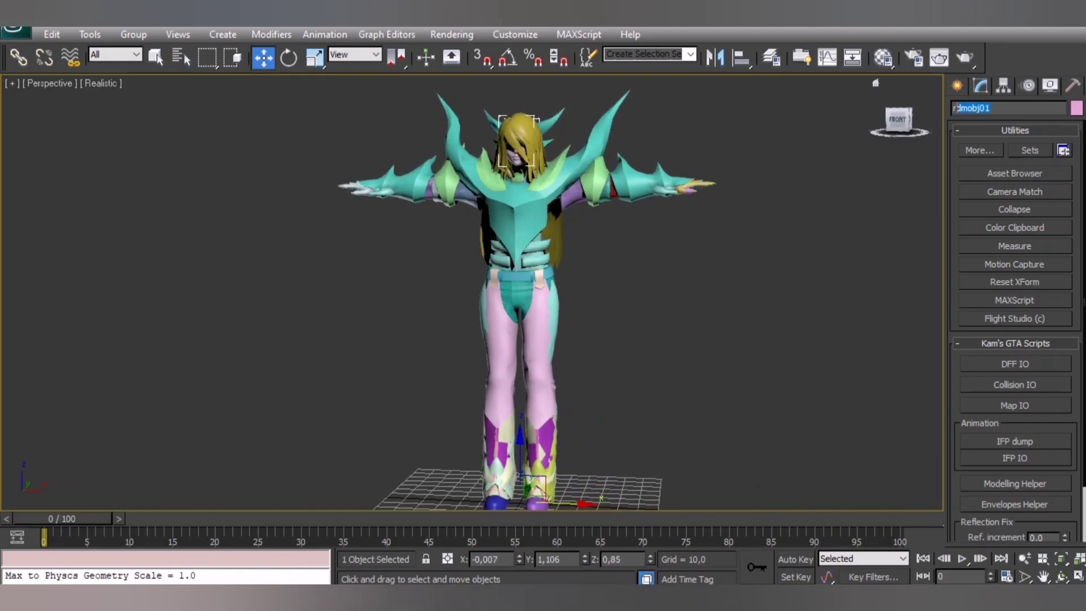
click(1007, 107)
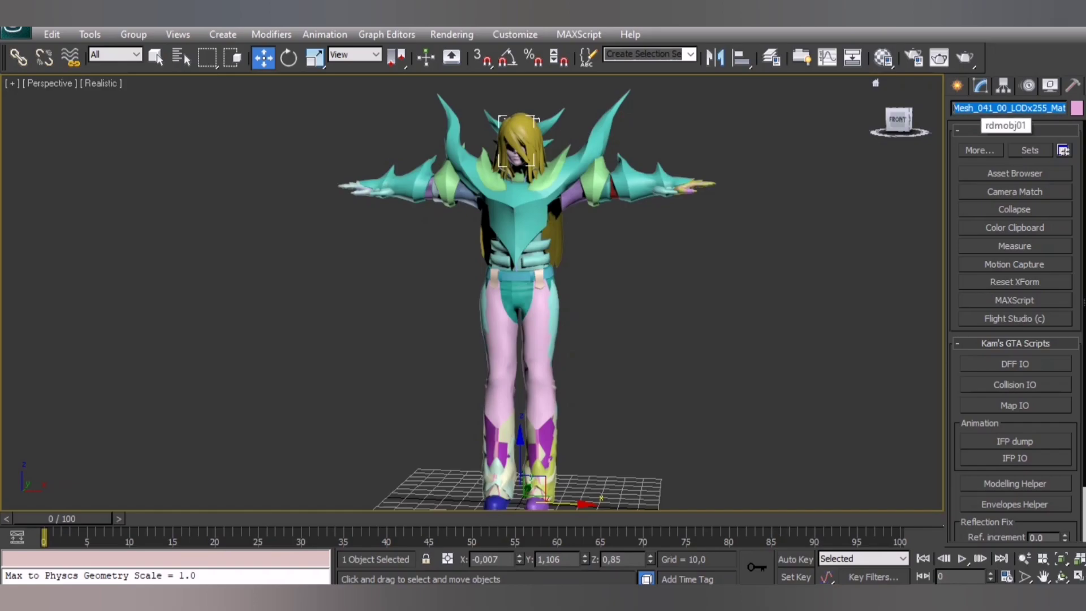
click(181, 57)
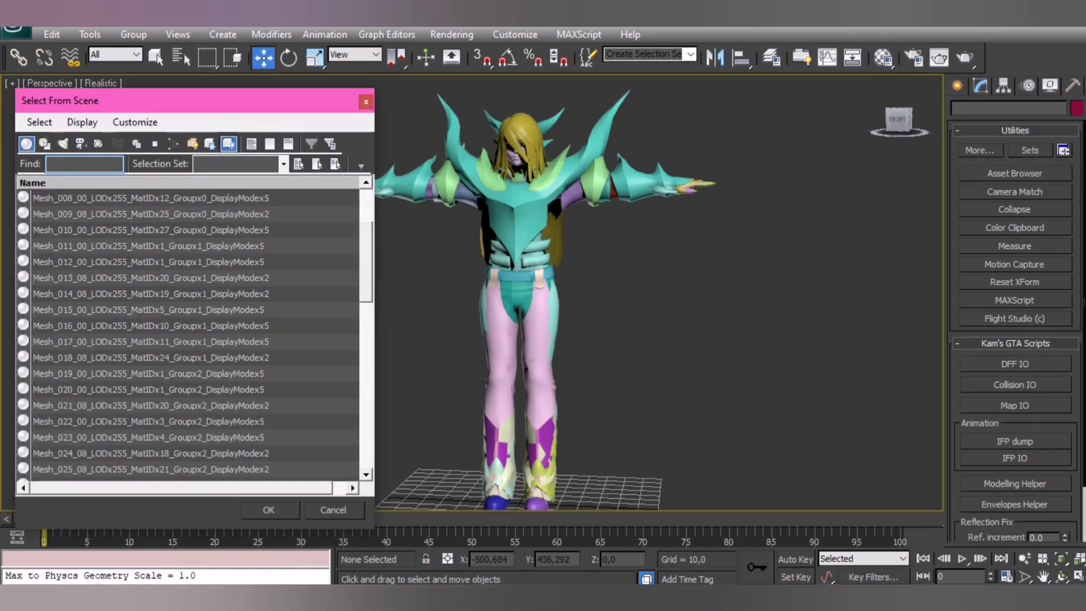
double_click(148, 310)
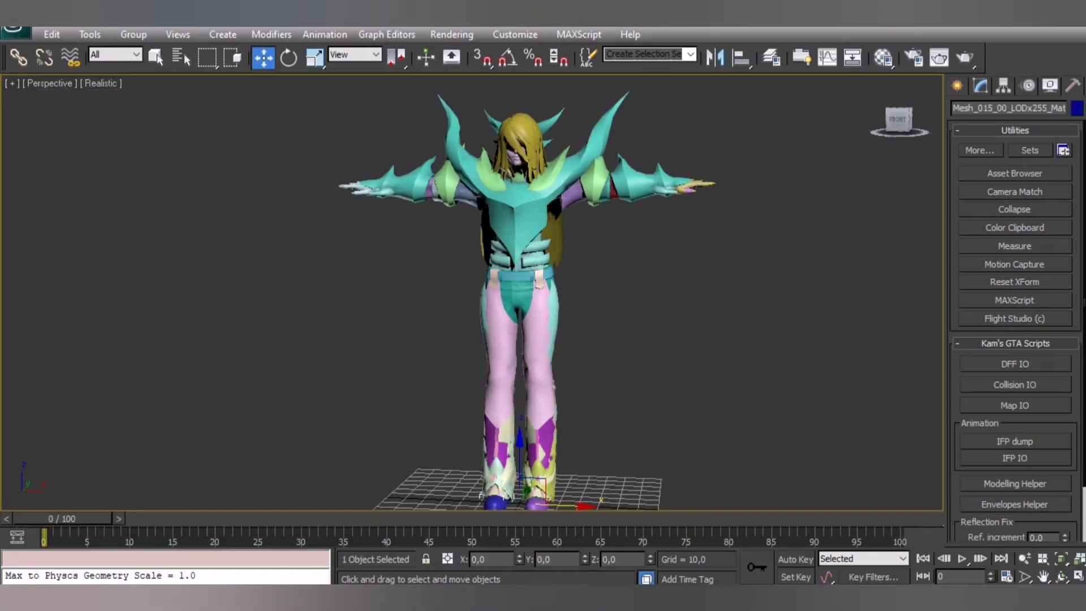
drag(527, 487, 462, 480)
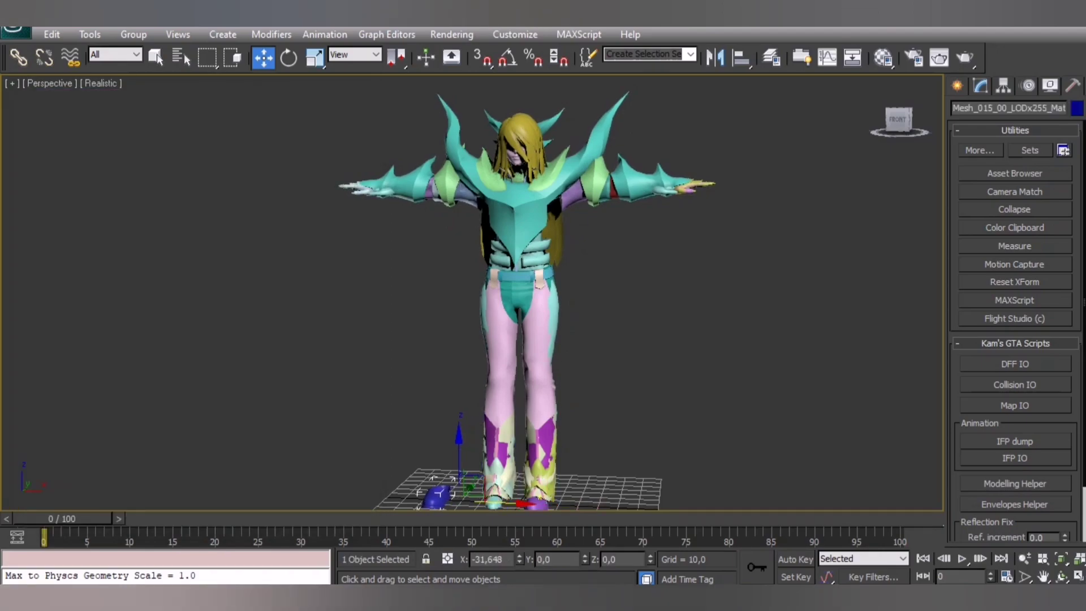
Highlight the body mesh's name field and clear the selection to None Selected
double_click(964, 108)
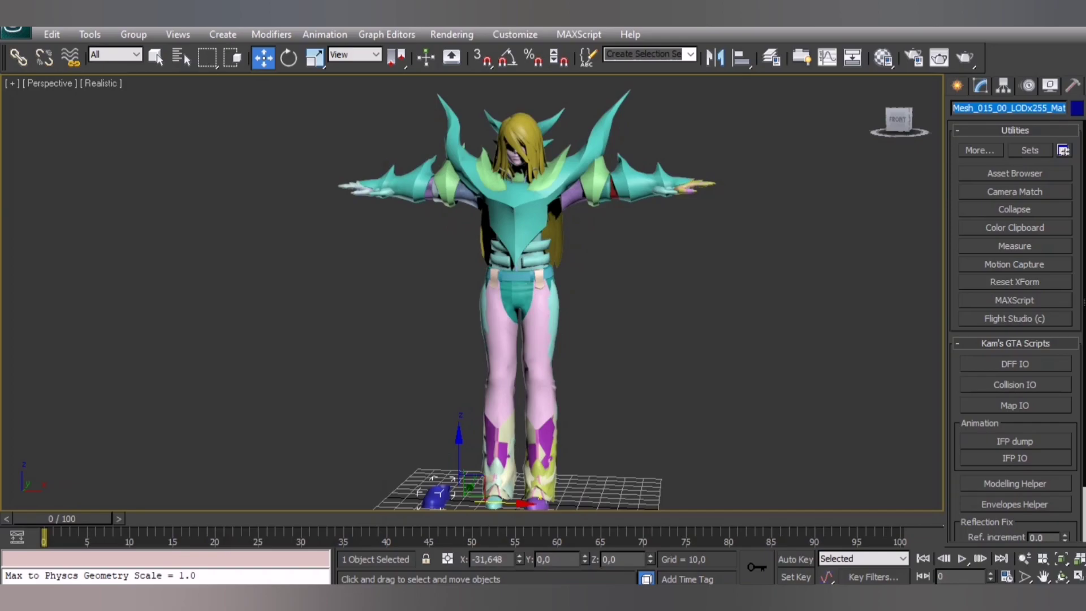
key(Return)
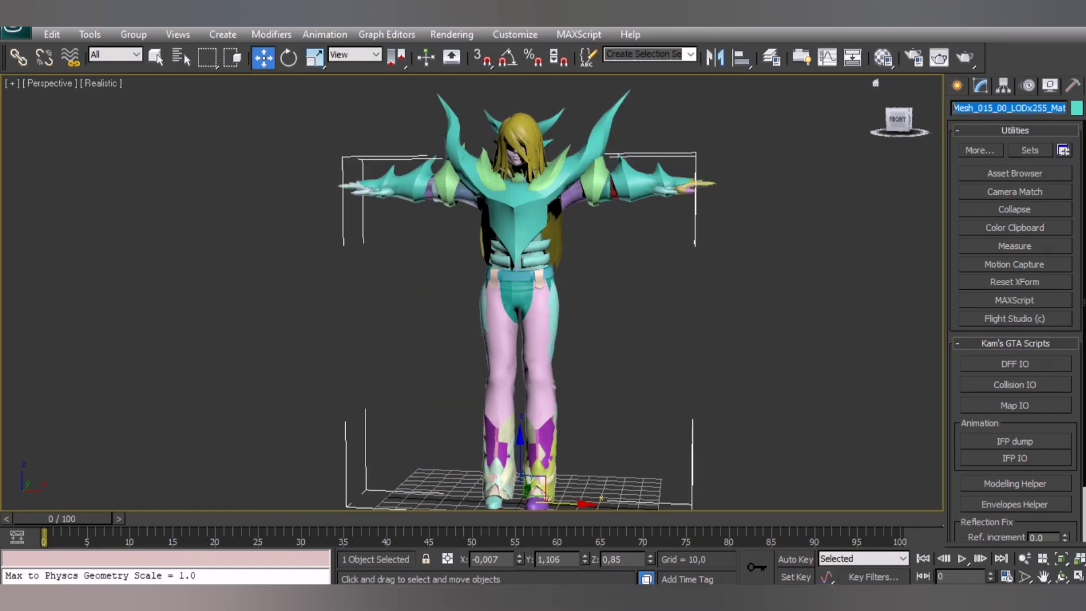
key(ctrl+d)
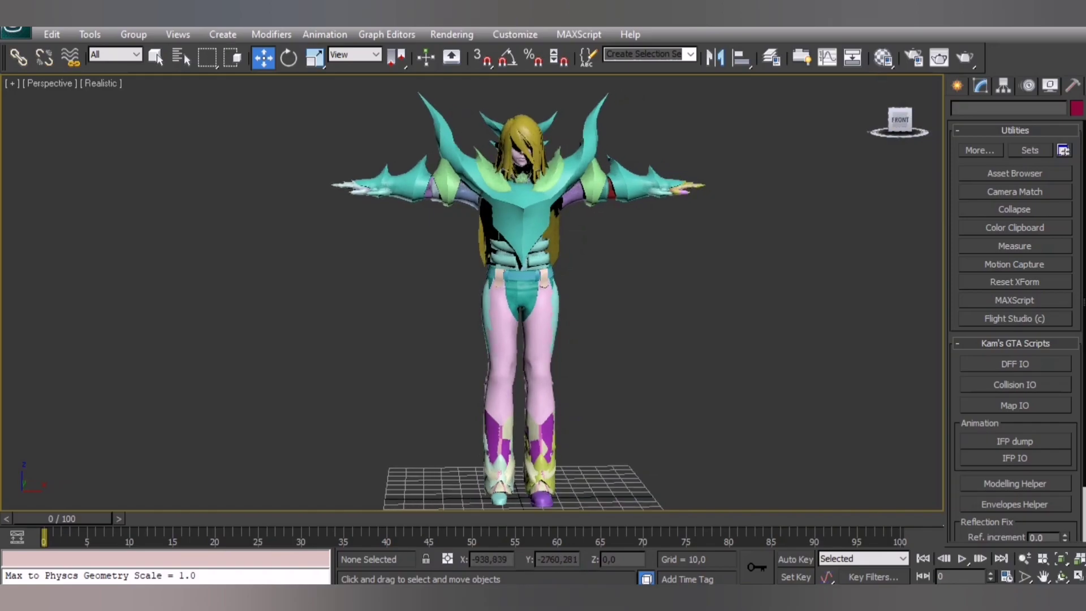
alt+middle_drag(526, 297, 500, 299)
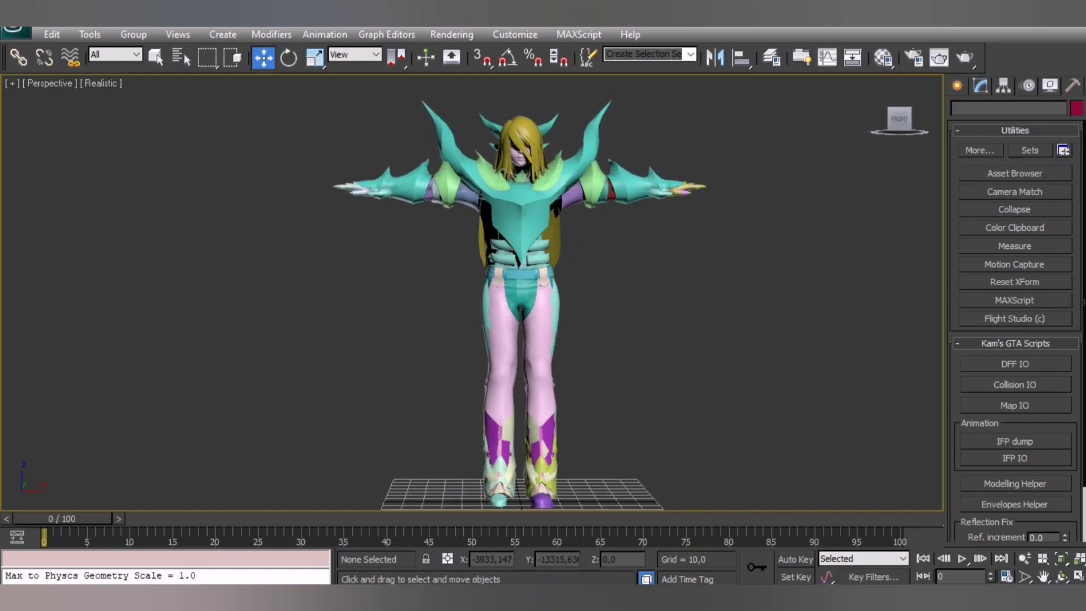
click(181, 57)
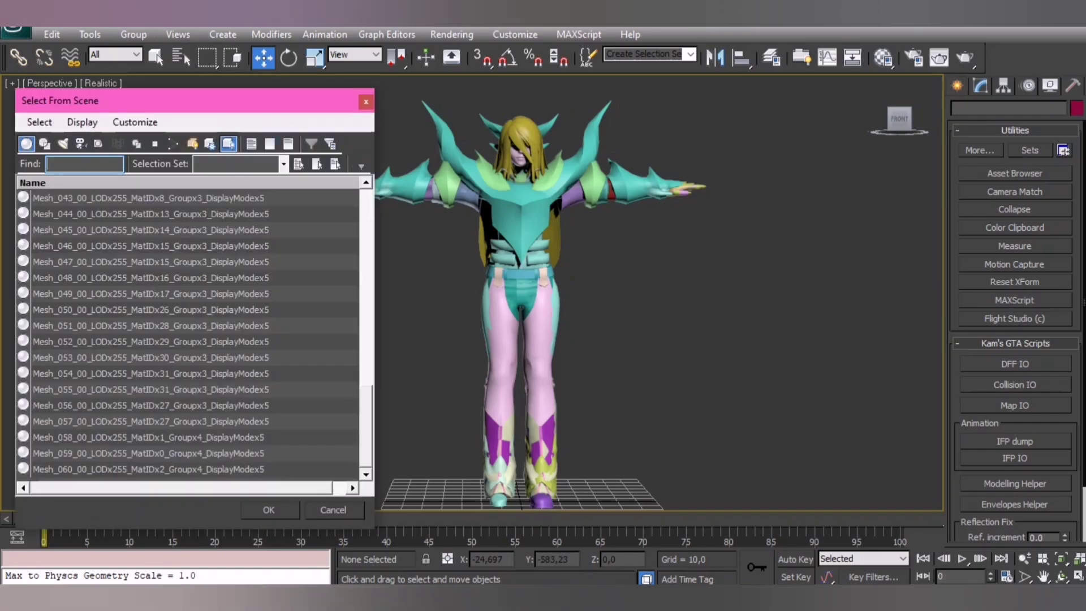
scroll(191, 331, up, 7)
scroll(191, 331, up, 7)
scroll(191, 331, down, 5)
scroll(191, 331, down, 4)
scroll(192, 331, down, 5)
click(268, 509)
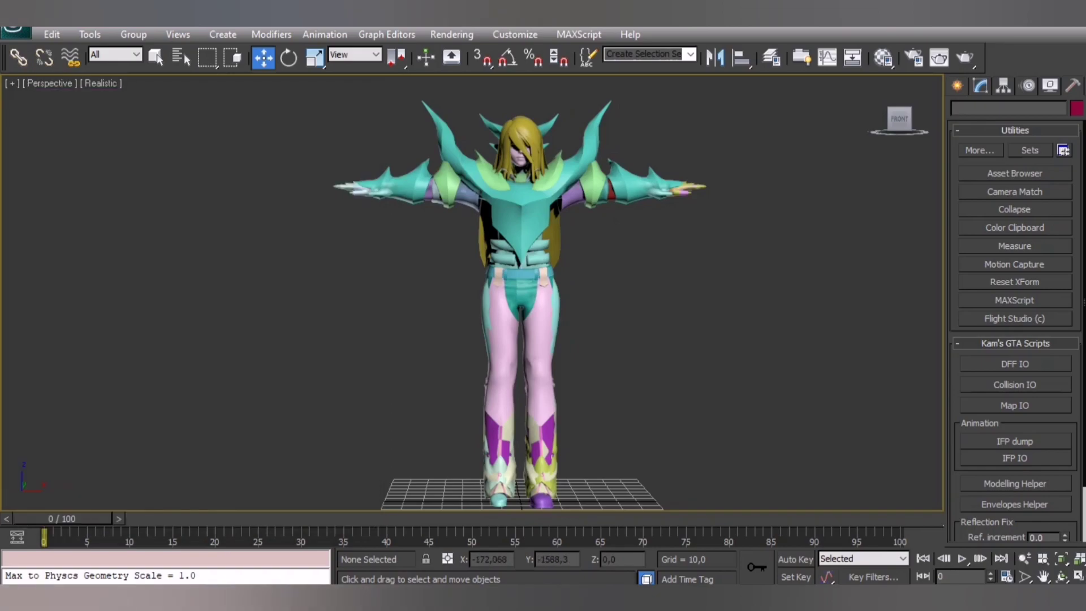
drag(899, 120, 899, 118)
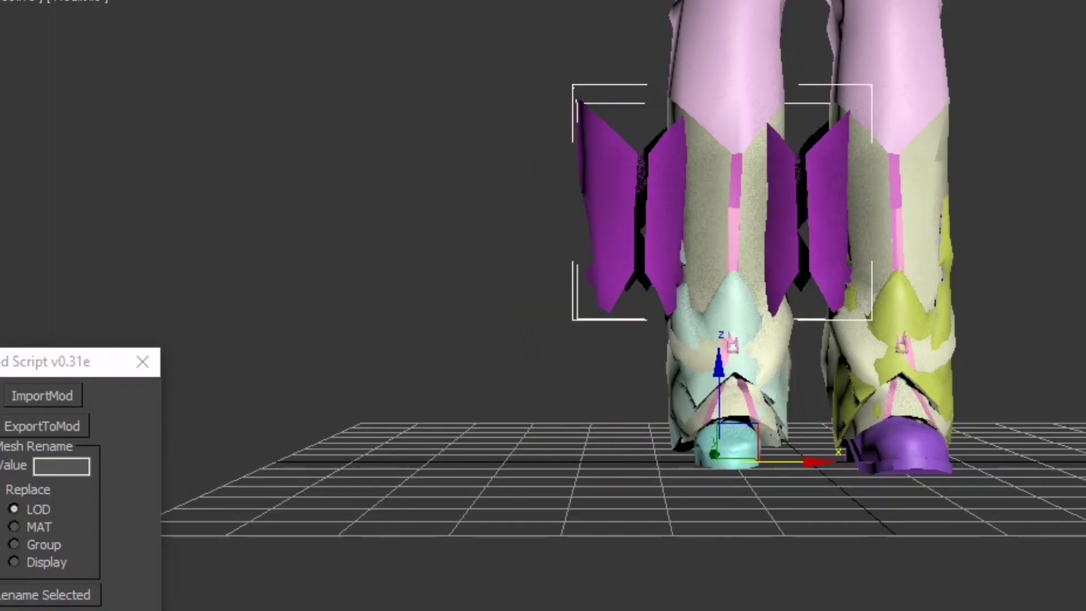
drag(899, 462, 408, 462)
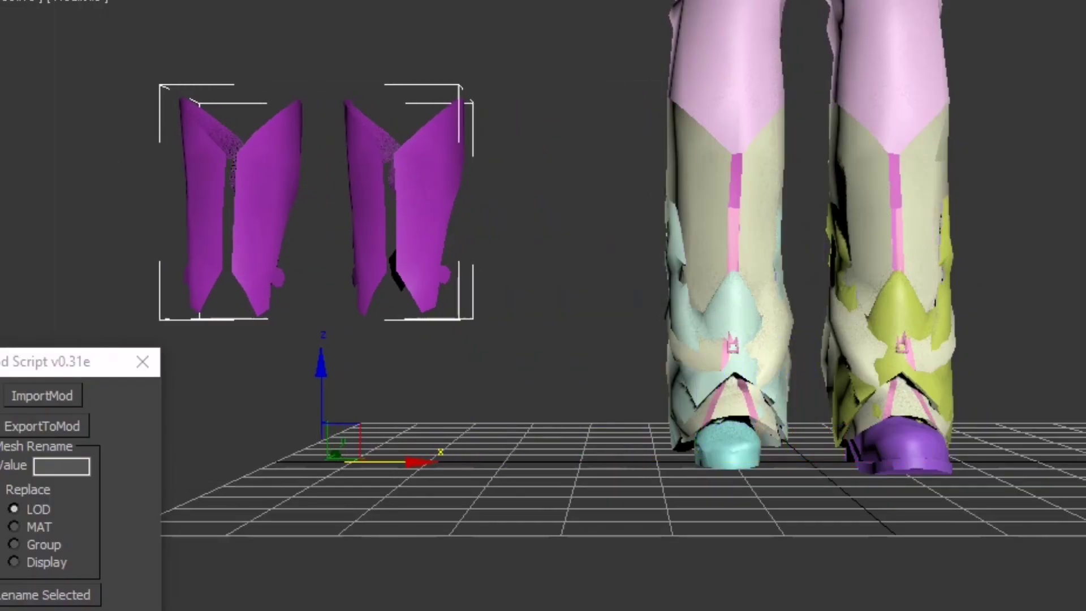
drag(895, 458, 195, 458)
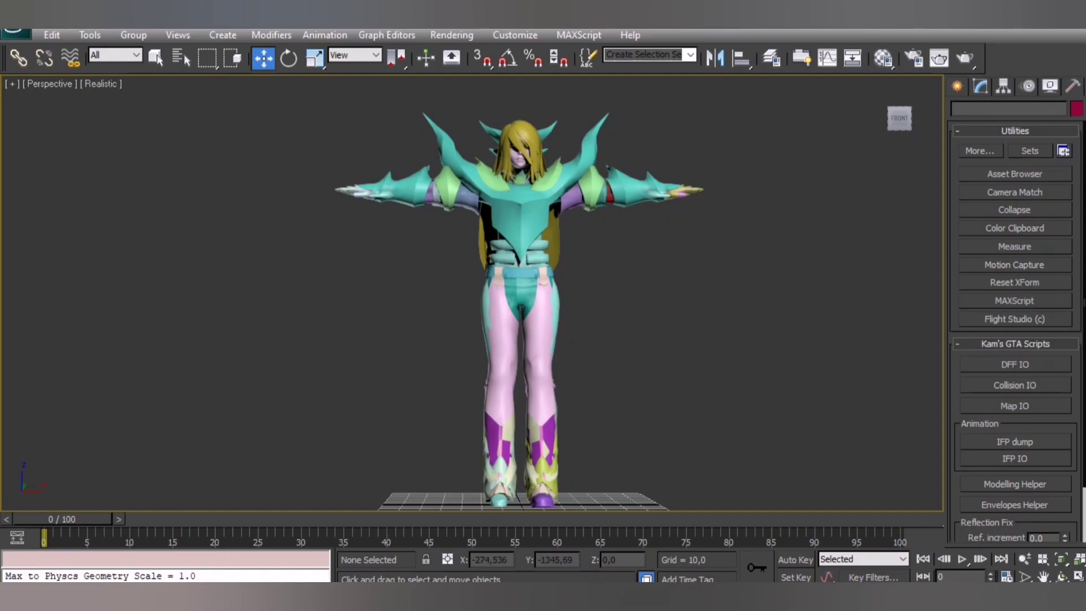
Hide the 57 objects in selection set 'a' and set Helpers and Geometry display so only the skeleton shows
click(1049, 86)
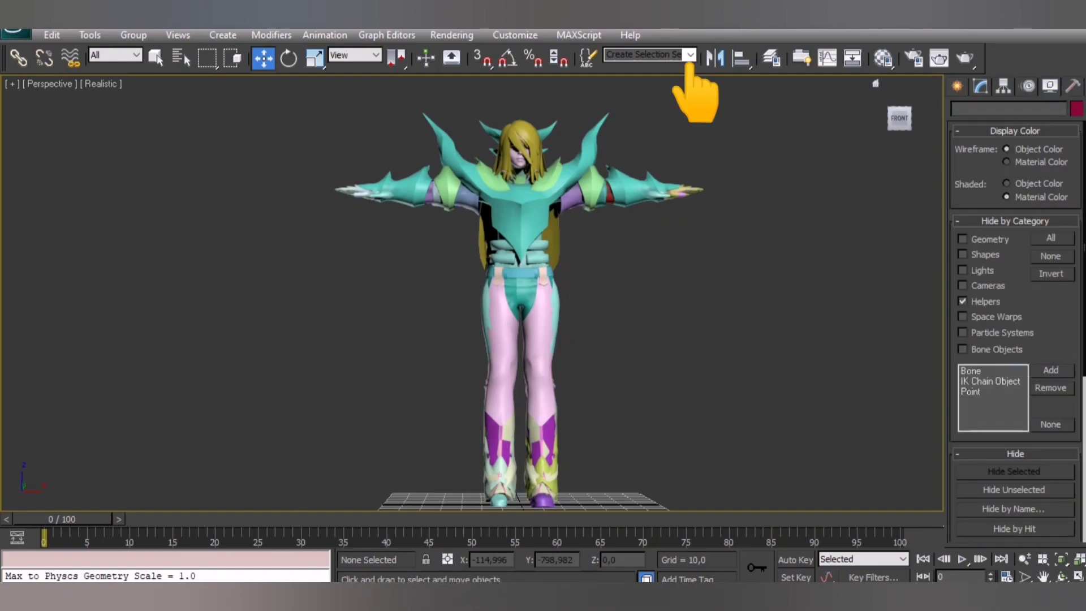
click(680, 56)
text(a)
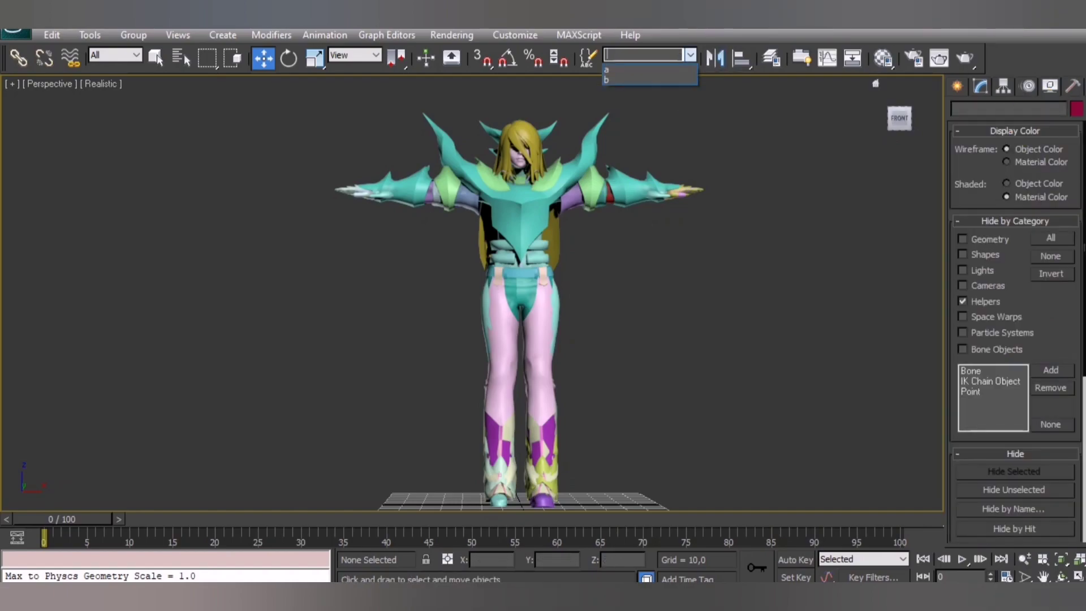
key(Return)
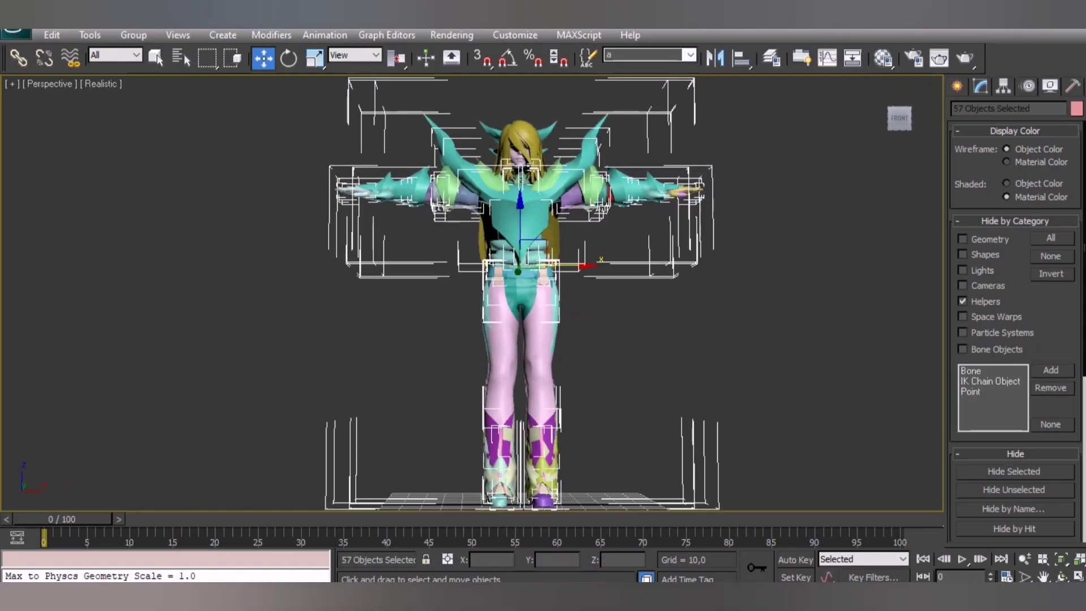
click(1012, 471)
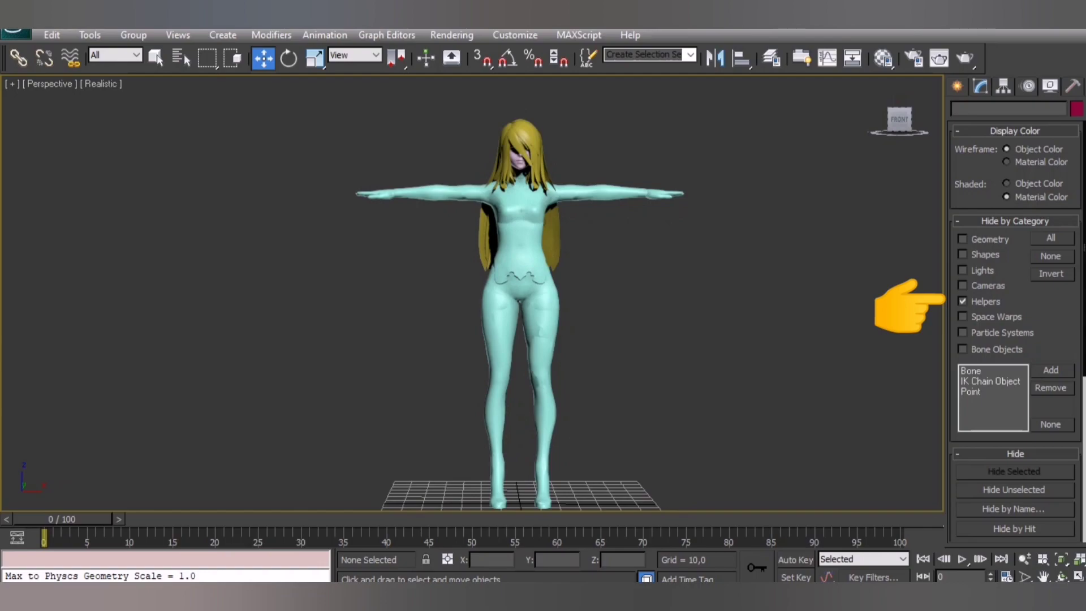
click(962, 302)
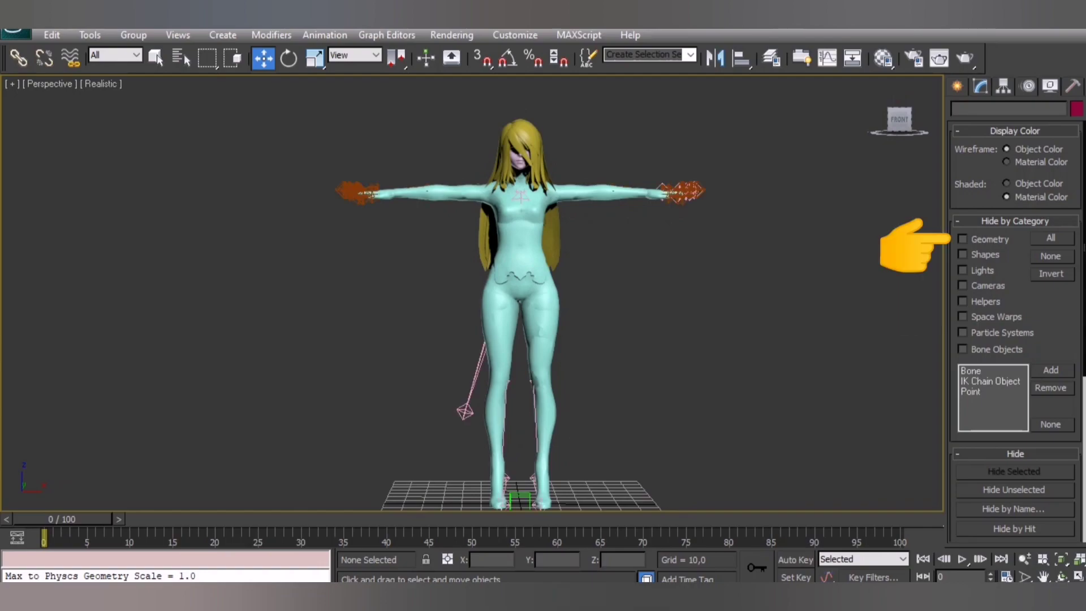
click(961, 238)
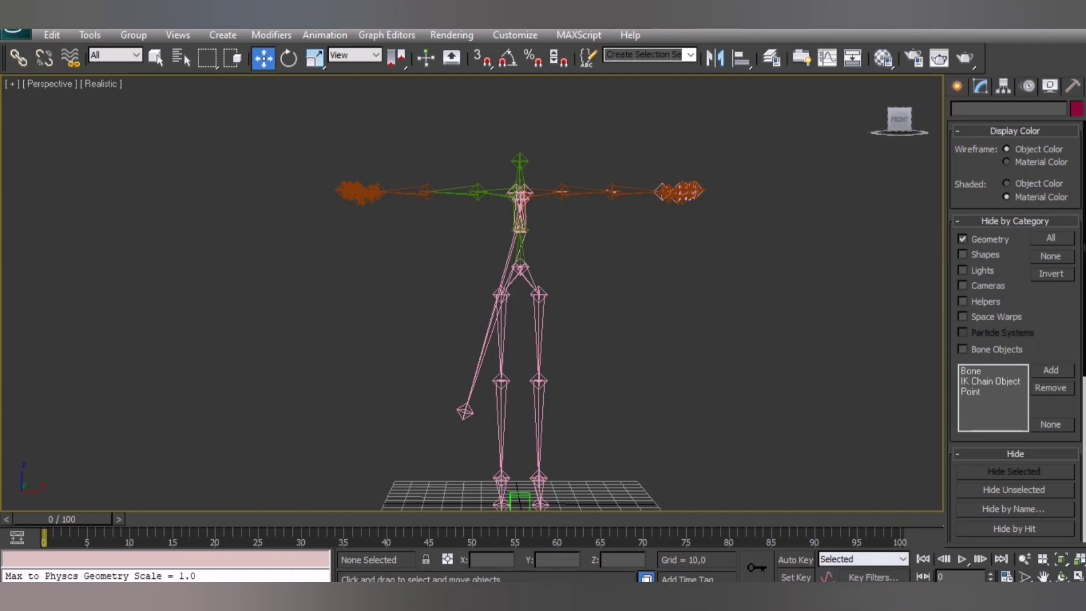
Turn on Auto Key and move the time slider to frame 40
click(795, 559)
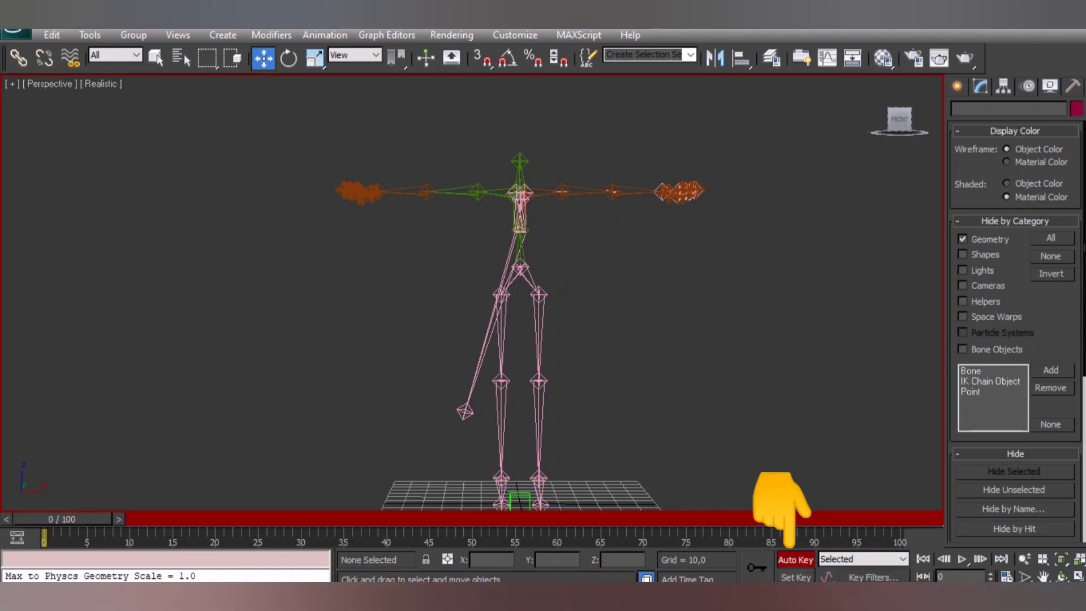
mouse_move(64, 519)
mouse_down()
mouse_move(404, 518)
mouse_move(389, 518)
mouse_up()
key(w)
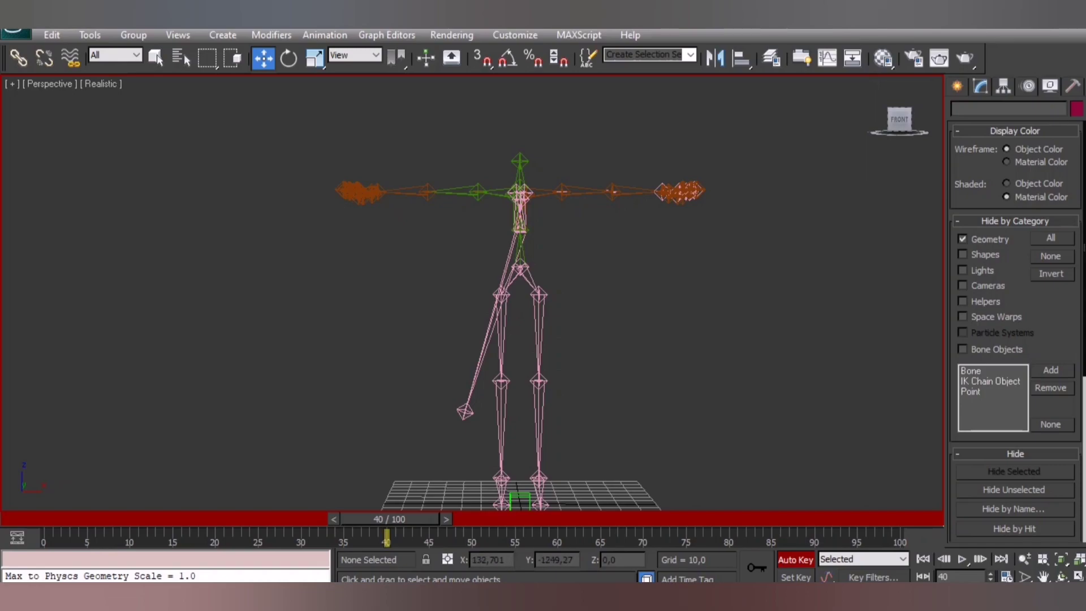
Rotate the first arm helper b_6_7 down about Y toward the body
click(288, 57)
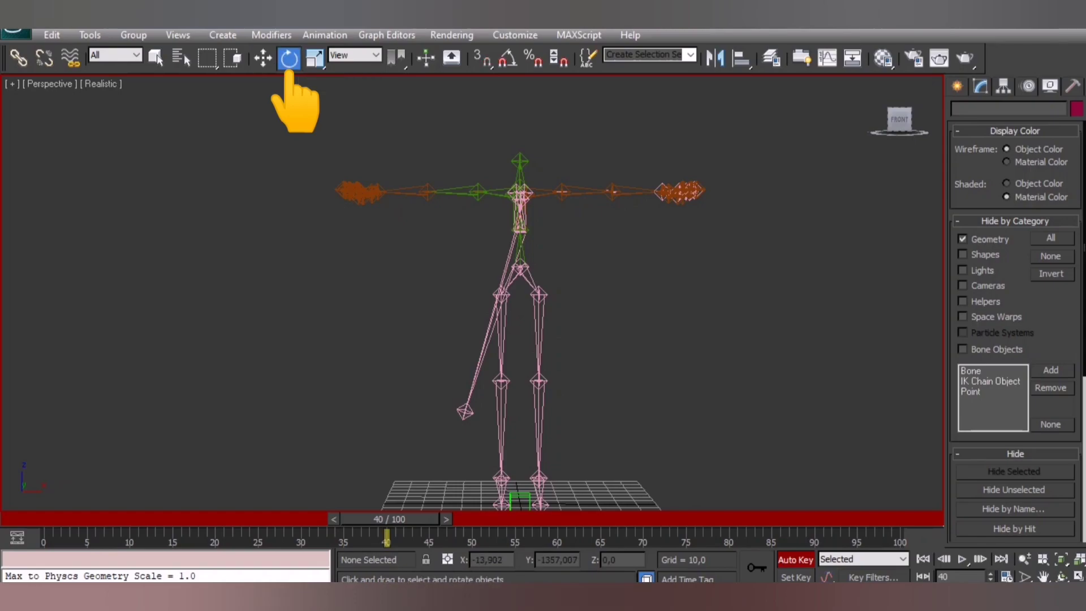
drag(443, 144, 423, 160)
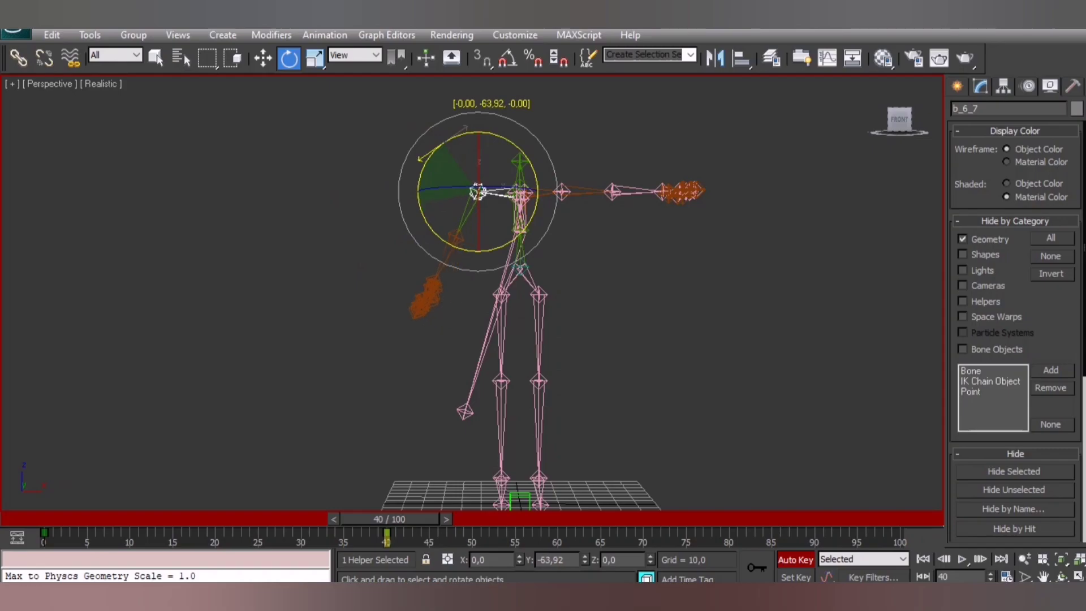
drag(422, 159, 408, 170)
Rotate the other shoulder helper b_31_32 down about Y, then deselect
click(407, 171)
click(562, 192)
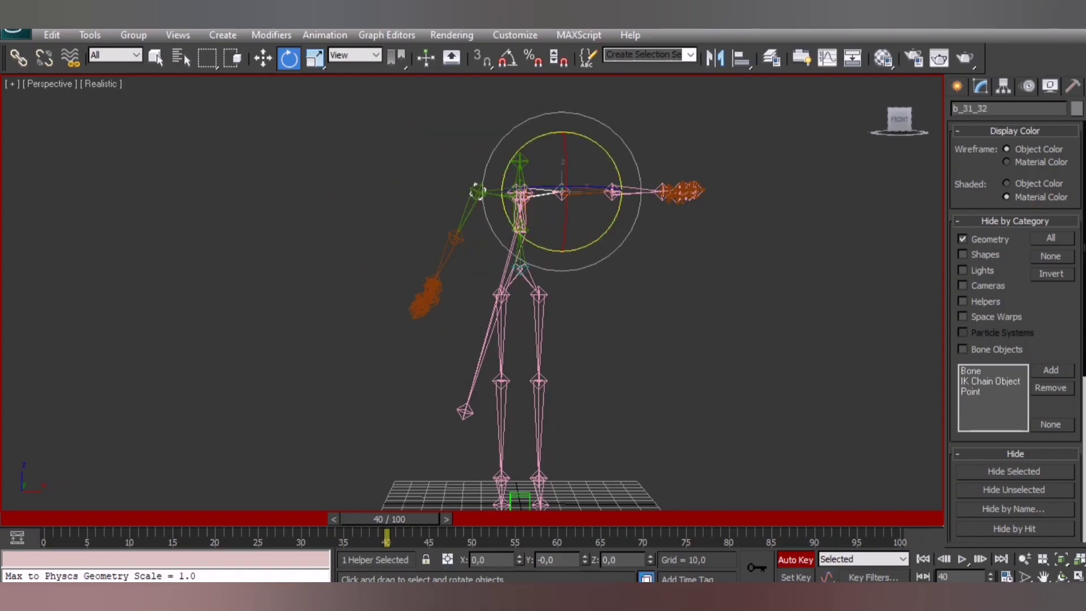
drag(574, 128, 629, 177)
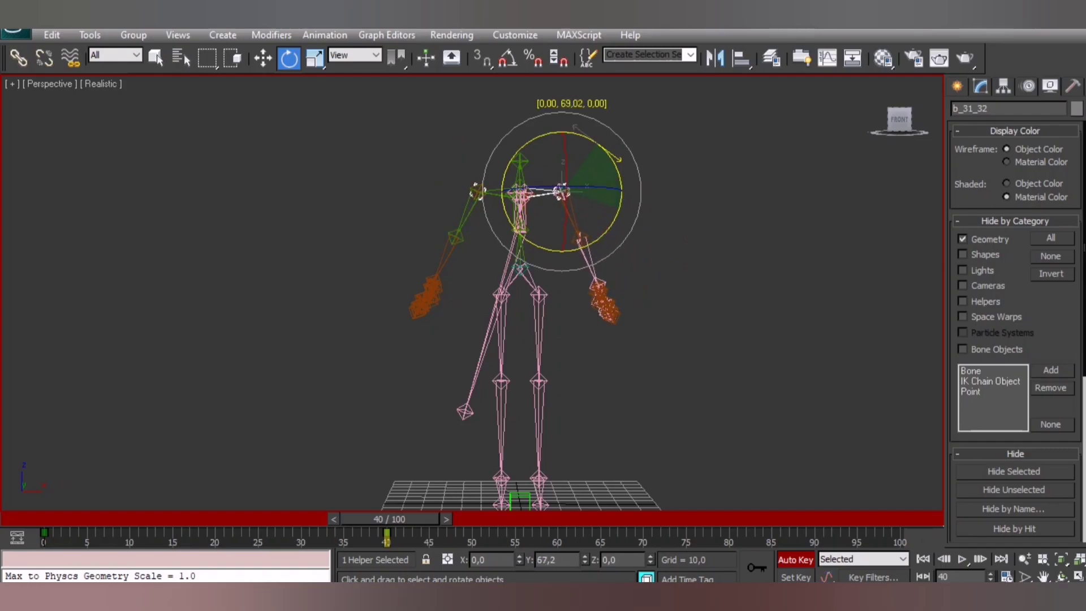
key(ctrl+d)
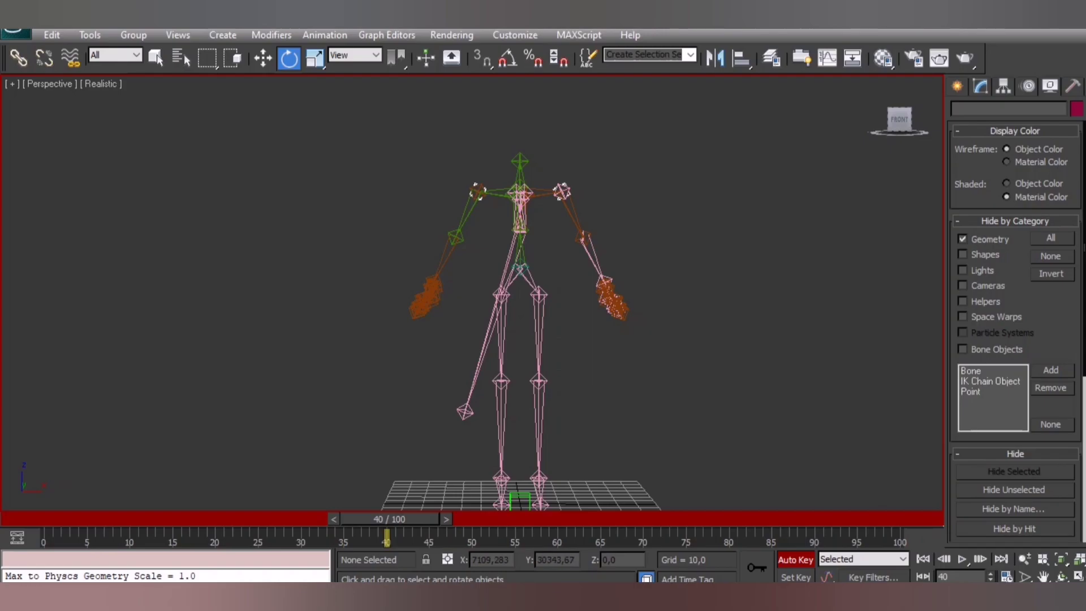
Unhide Geometry, frame the character's upper body up close, and select the body mesh
click(962, 238)
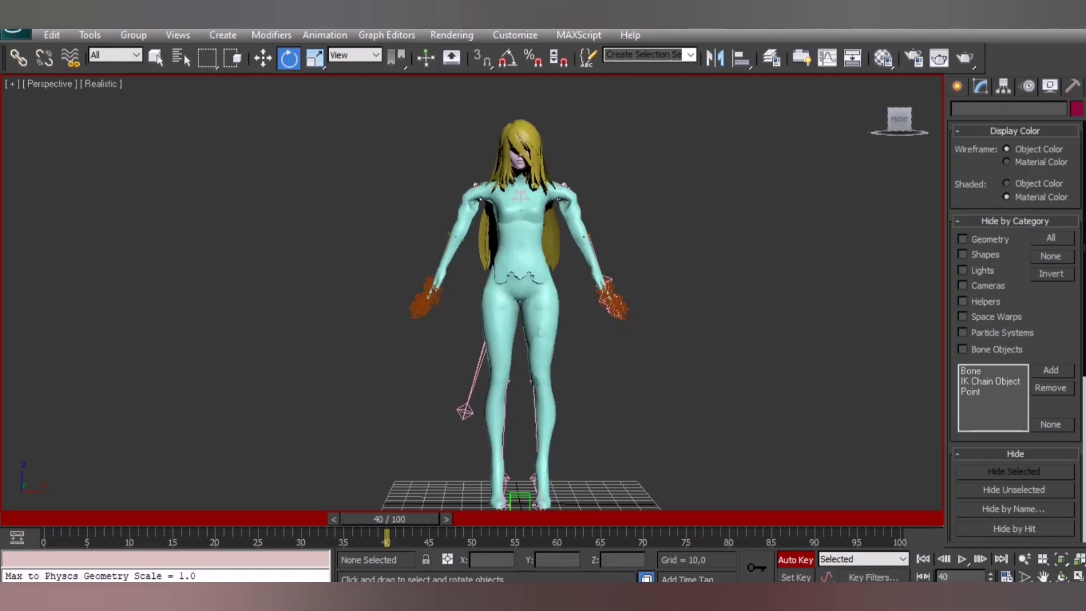
click(1043, 577)
drag(509, 297, 598, 344)
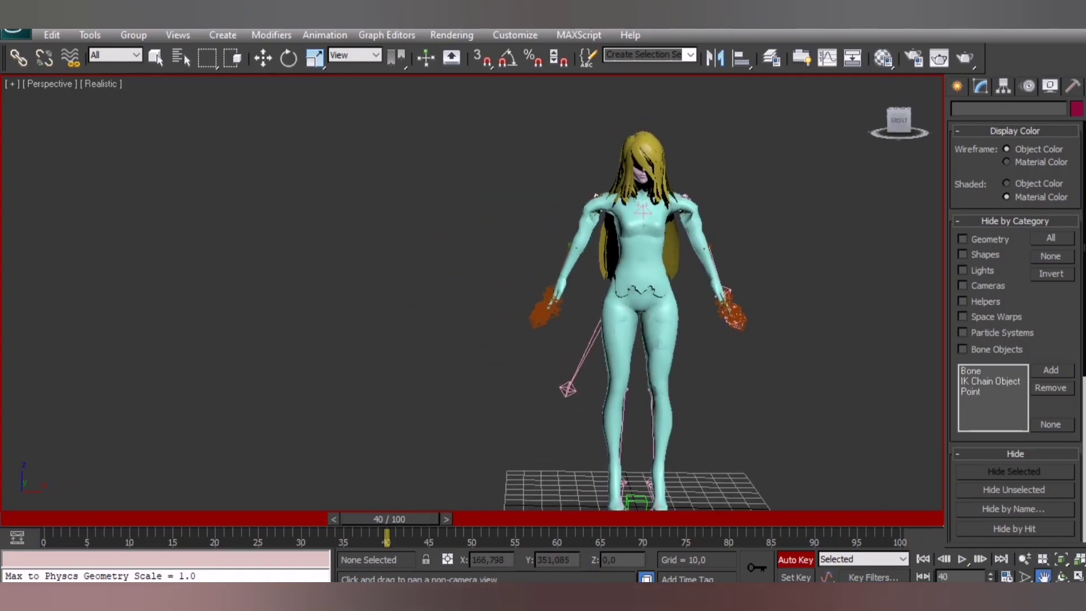
click(1024, 559)
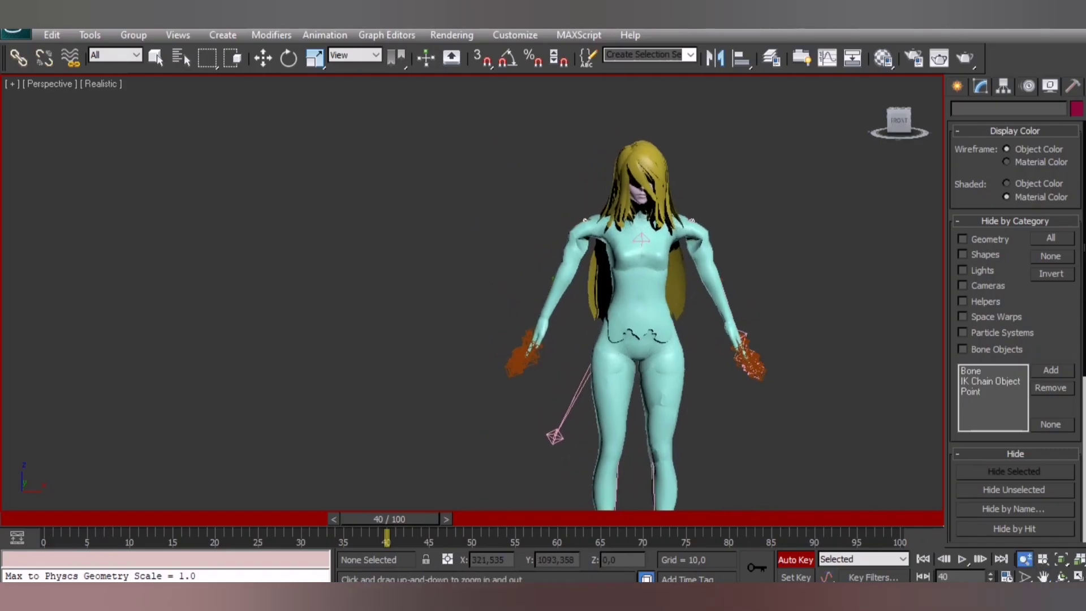
drag(594, 382, 594, 297)
drag(466, 349, 467, 314)
click(1043, 577)
drag(679, 297, 475, 297)
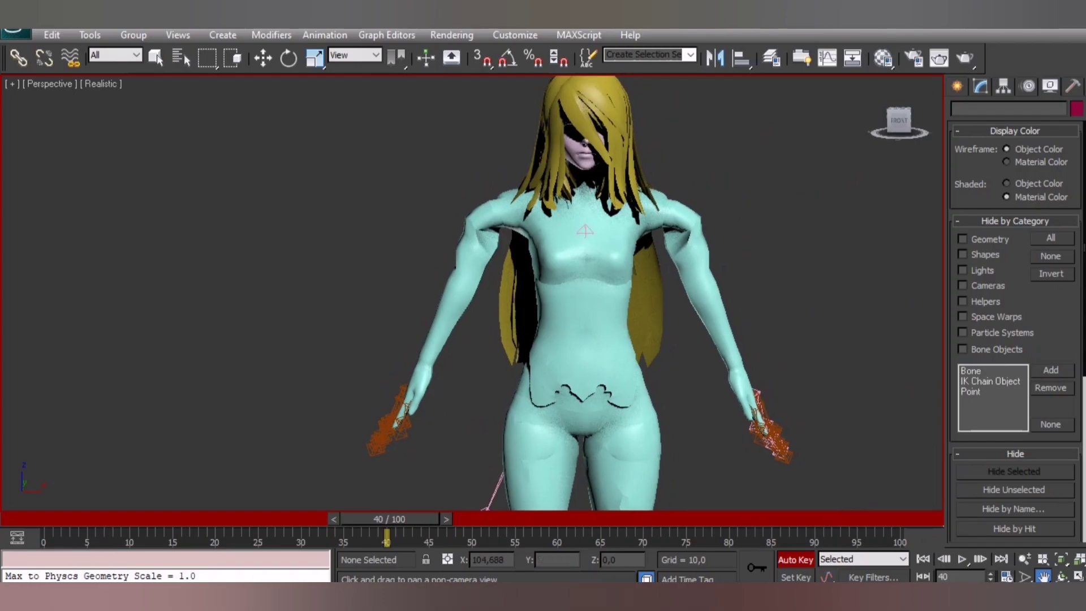
key(w)
click(560, 280)
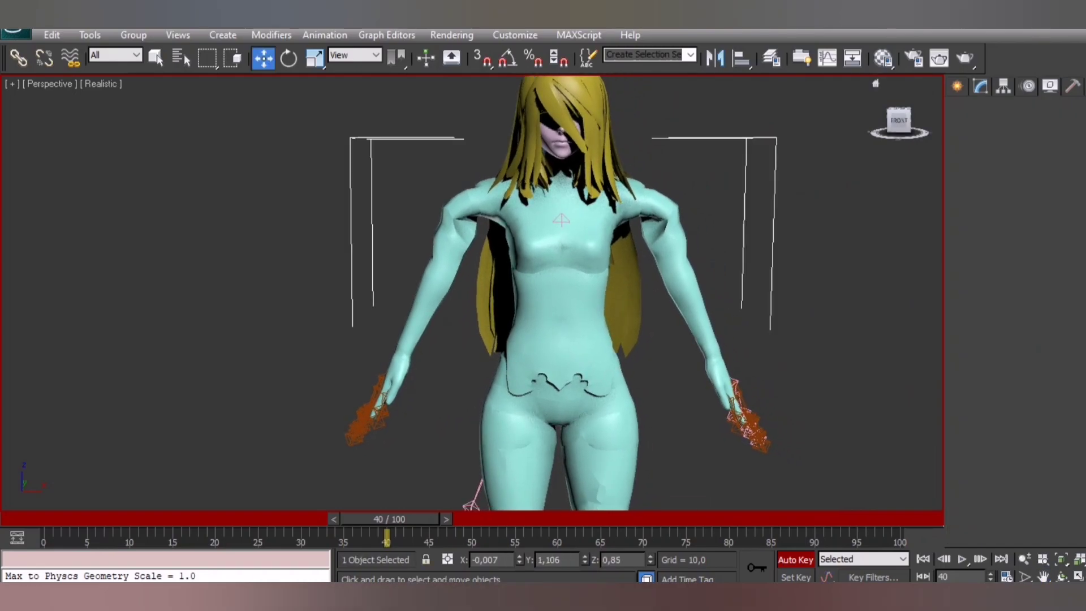
Enter Edit Envelopes on the body's Skin modifier with vertex selection enabled
click(981, 86)
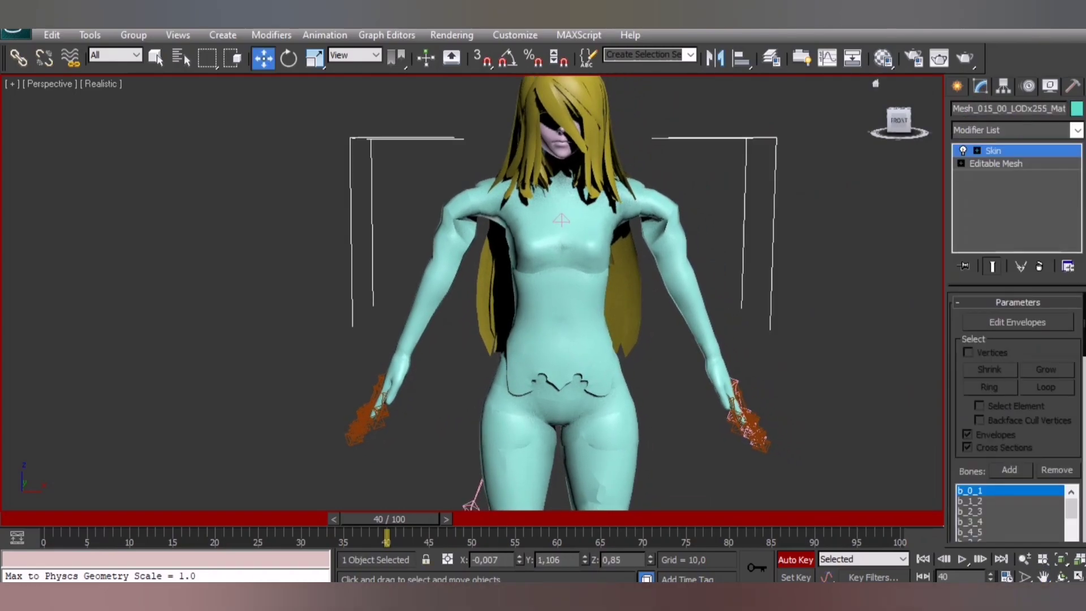
click(976, 151)
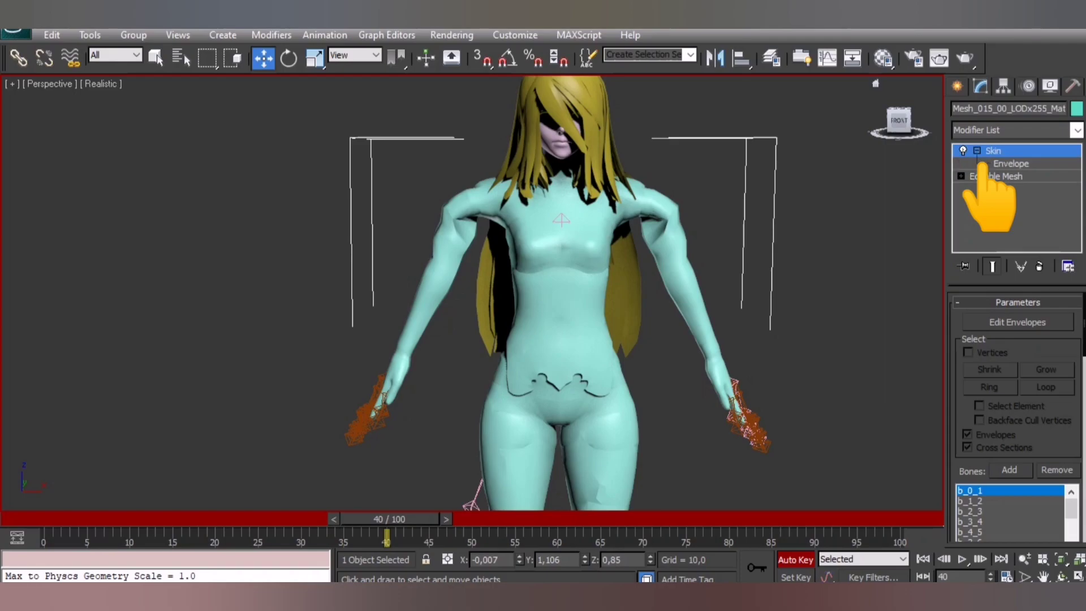
click(986, 164)
click(1009, 164)
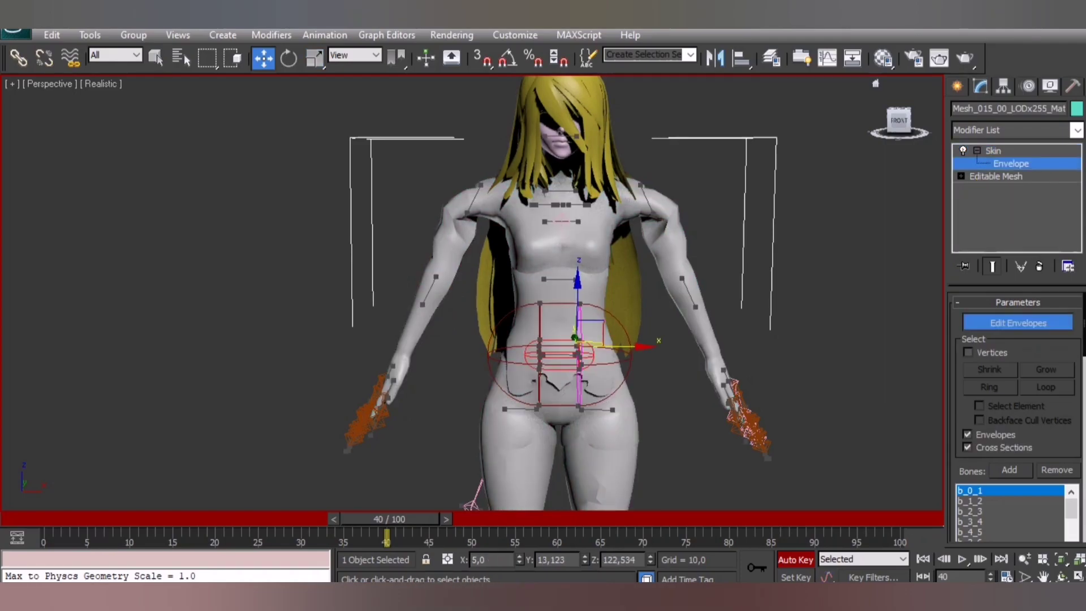
click(968, 352)
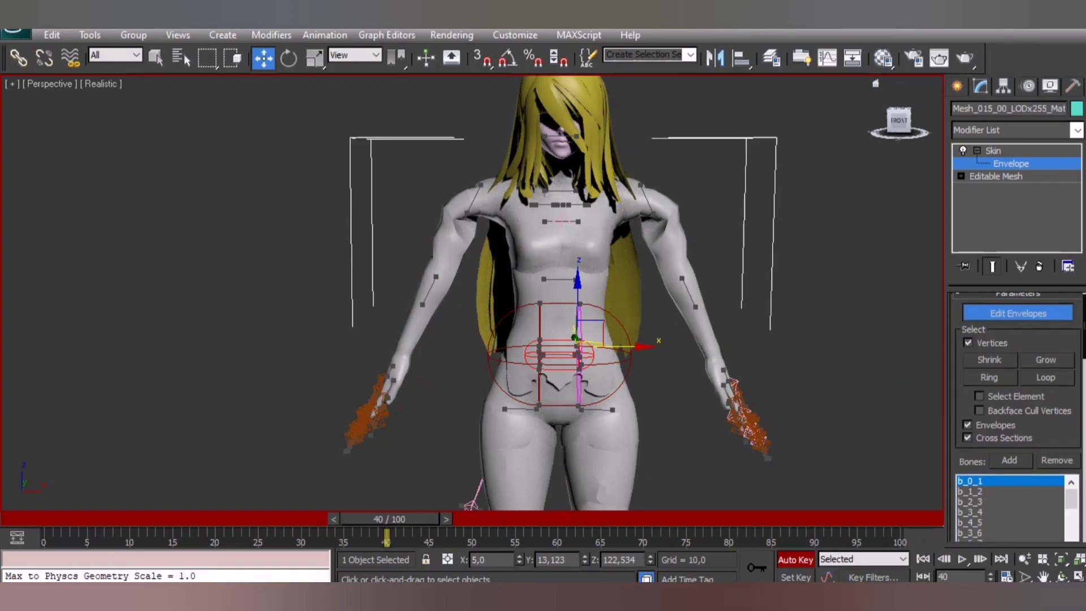
scroll(1017, 415, down, 1)
scroll(1018, 416, down, 1)
scroll(1018, 416, down, 1)
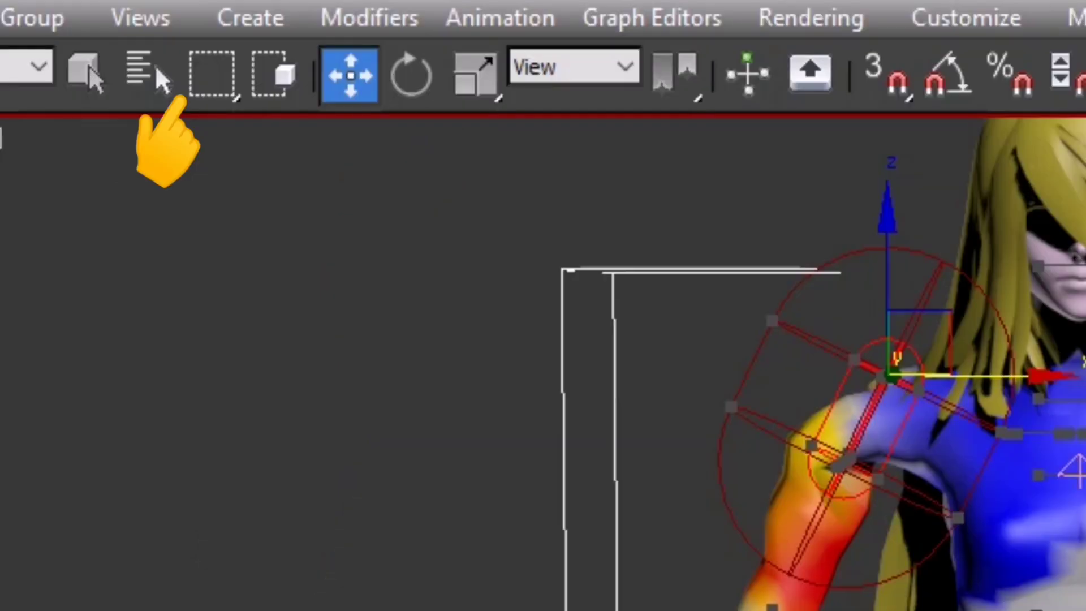
Use a different selection region to select upper-arm shoulder vertices and set Abs. Effect to 0.34
click(212, 74)
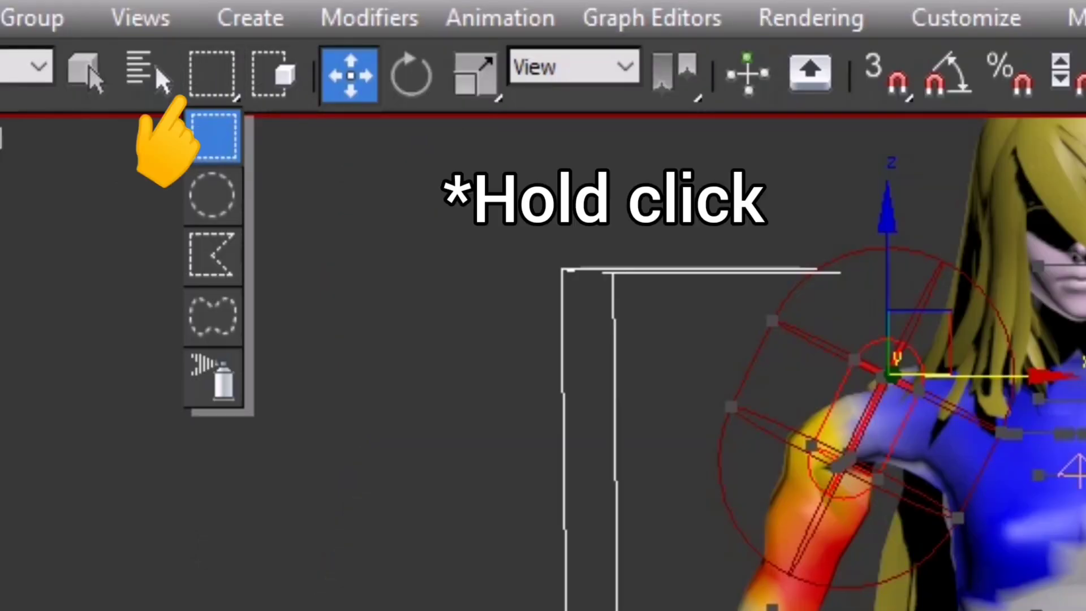
drag(212, 136, 212, 255)
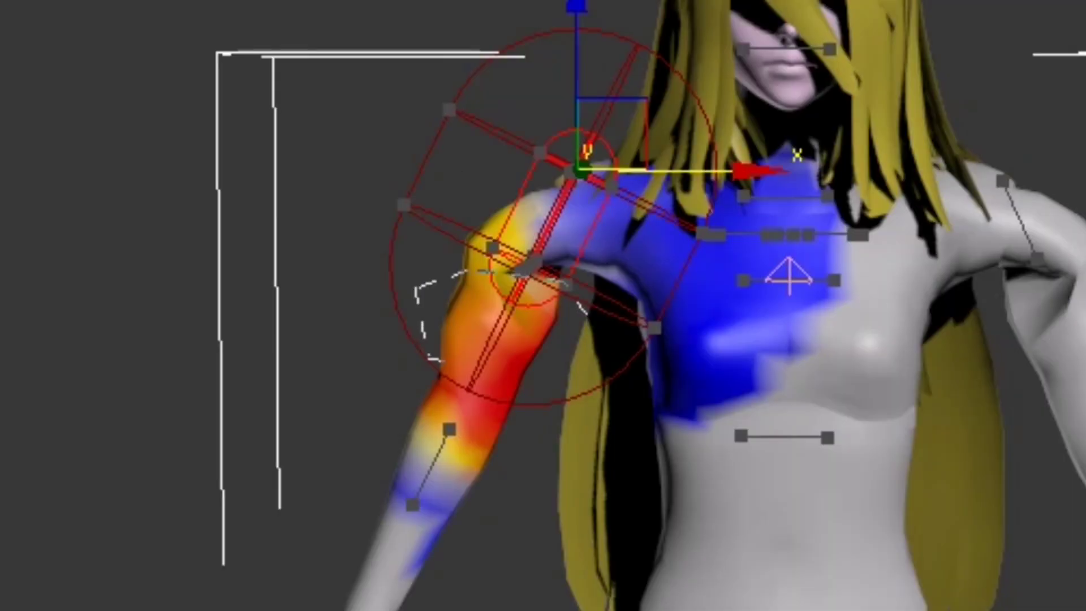
drag(502, 323, 560, 357)
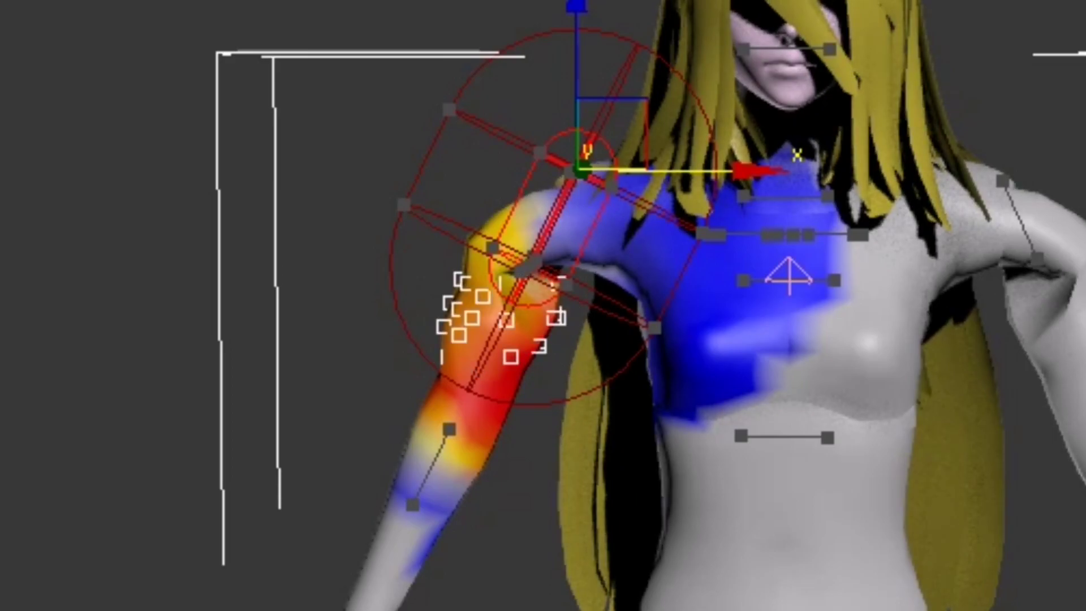
scroll(1009, 437, down, 2)
scroll(1010, 437, down, 2)
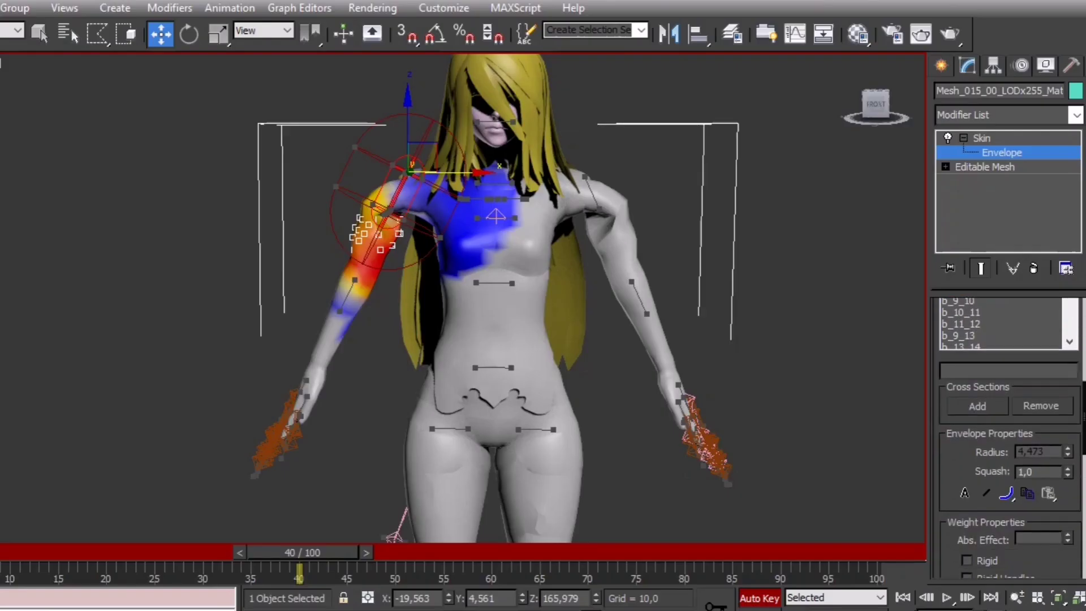
scroll(1010, 437, down, 2)
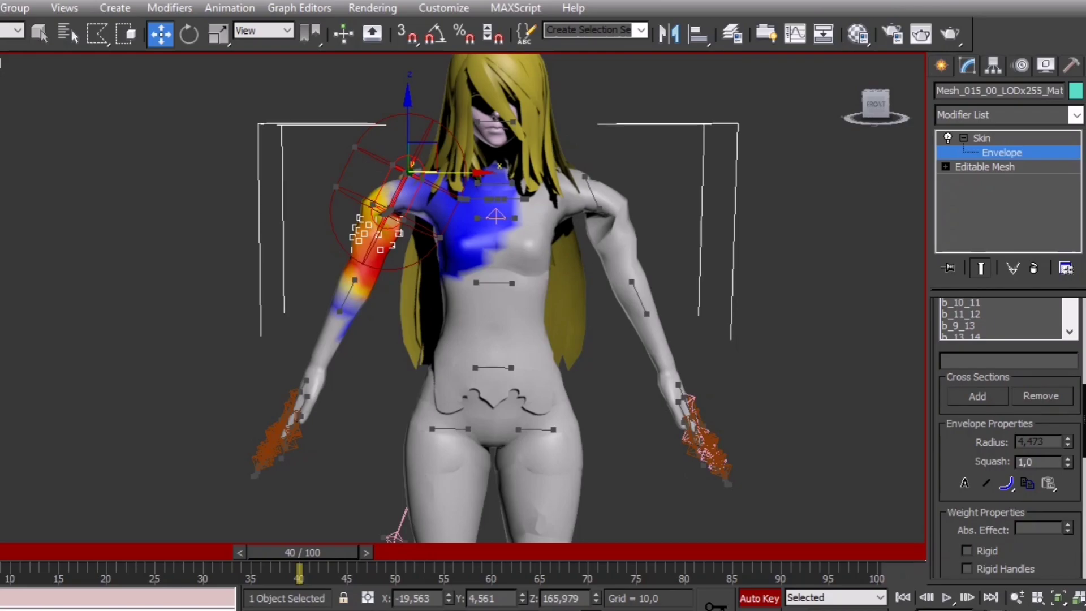
text(0,02)
key(Return)
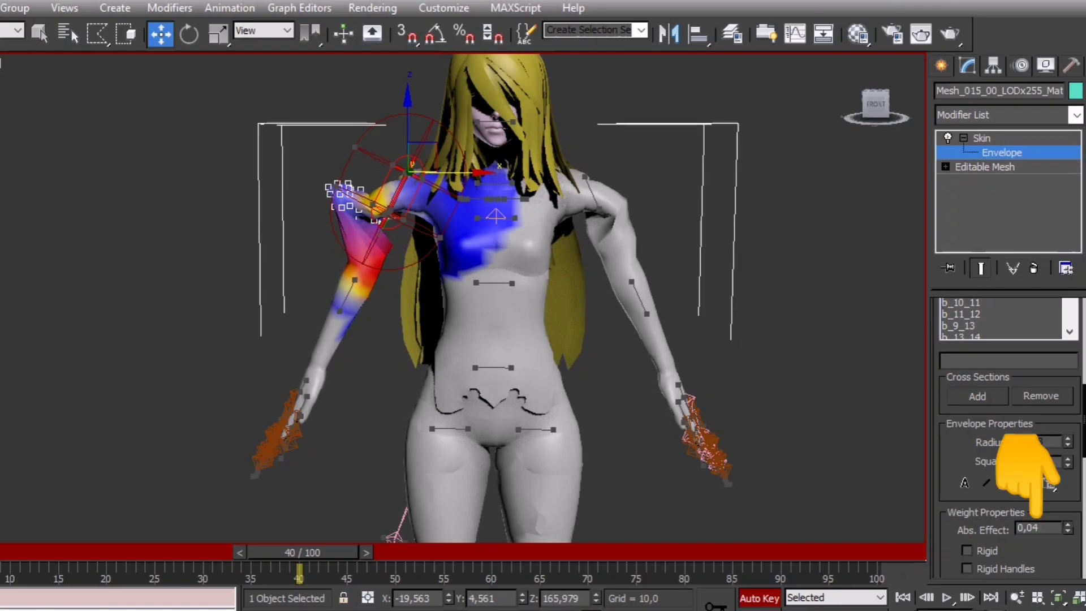
drag(1067, 530, 1068, 465)
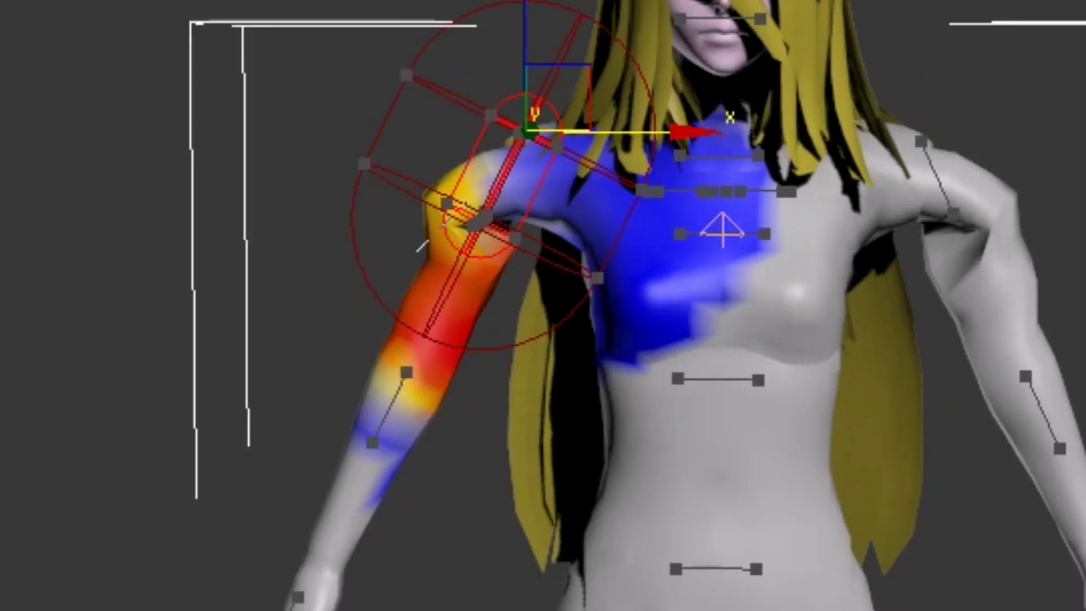
Select shoulder vertex groups and inspect individual vertex weights from the front and back
drag(422, 245, 505, 141)
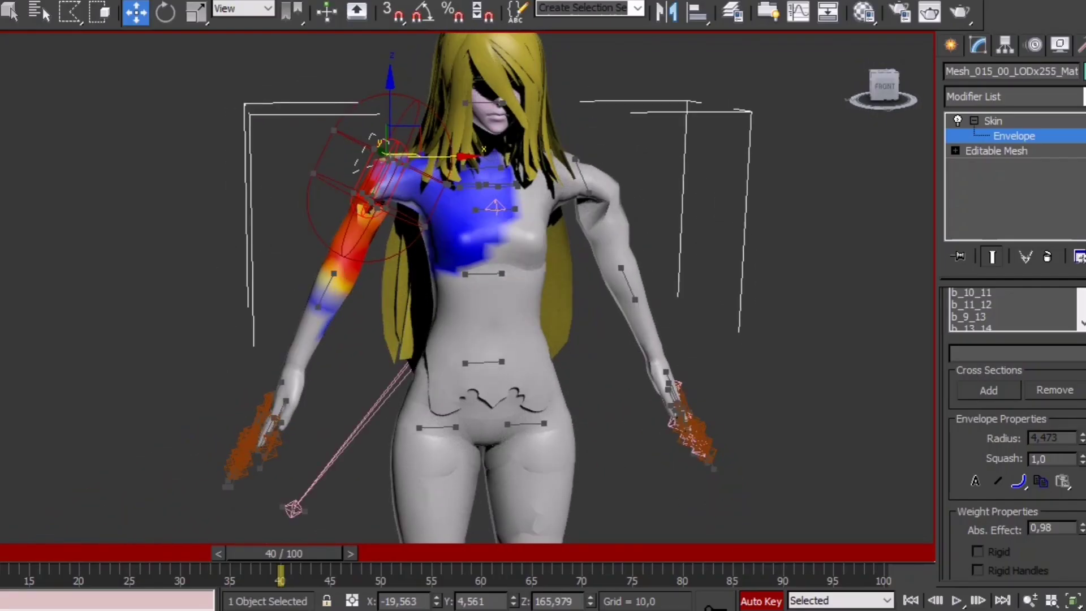
scroll(1014, 433, down, 3)
scroll(1013, 432, down, 2)
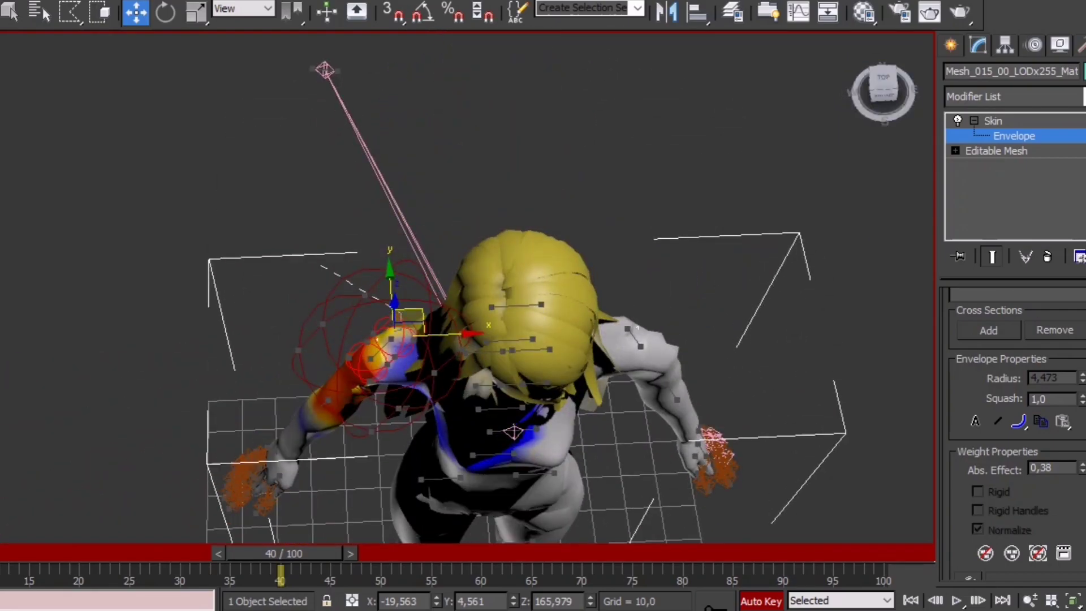
click(388, 329)
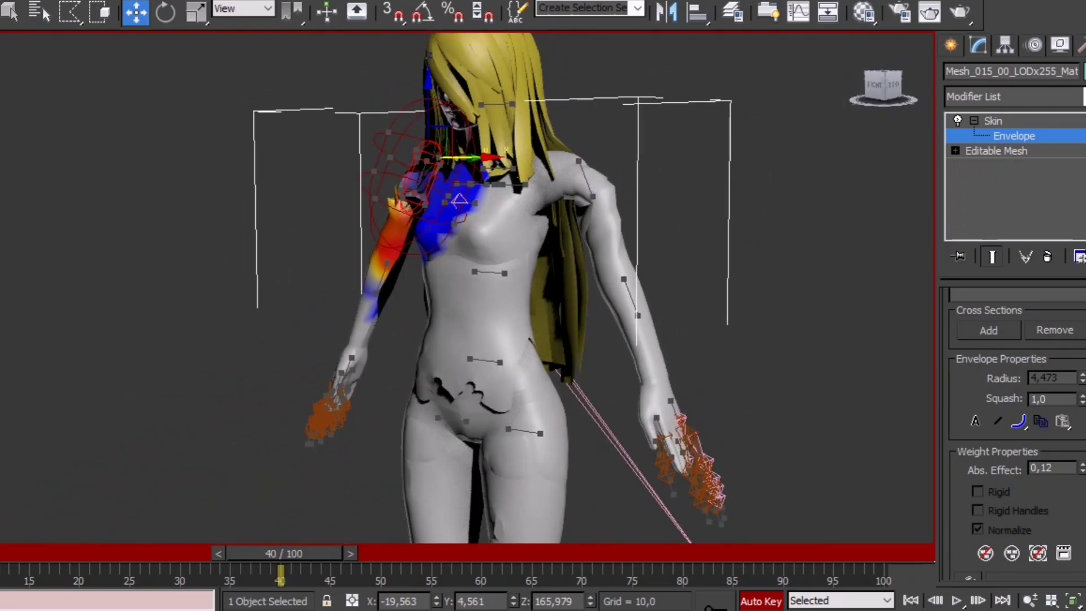
click(882, 84)
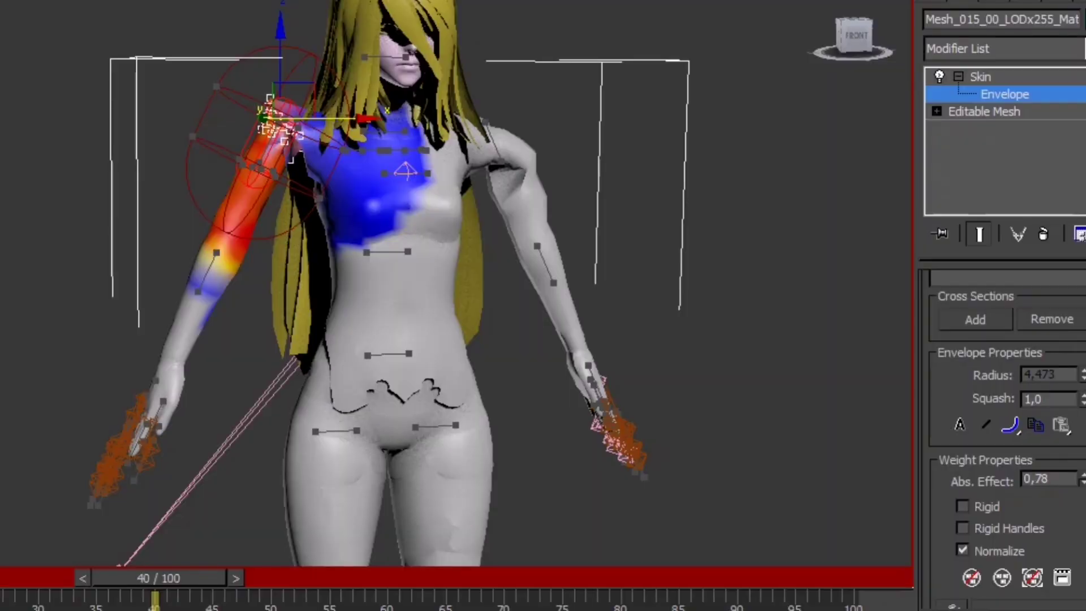
click(270, 103)
click(270, 102)
click(289, 136)
click(273, 106)
click(293, 110)
click(263, 133)
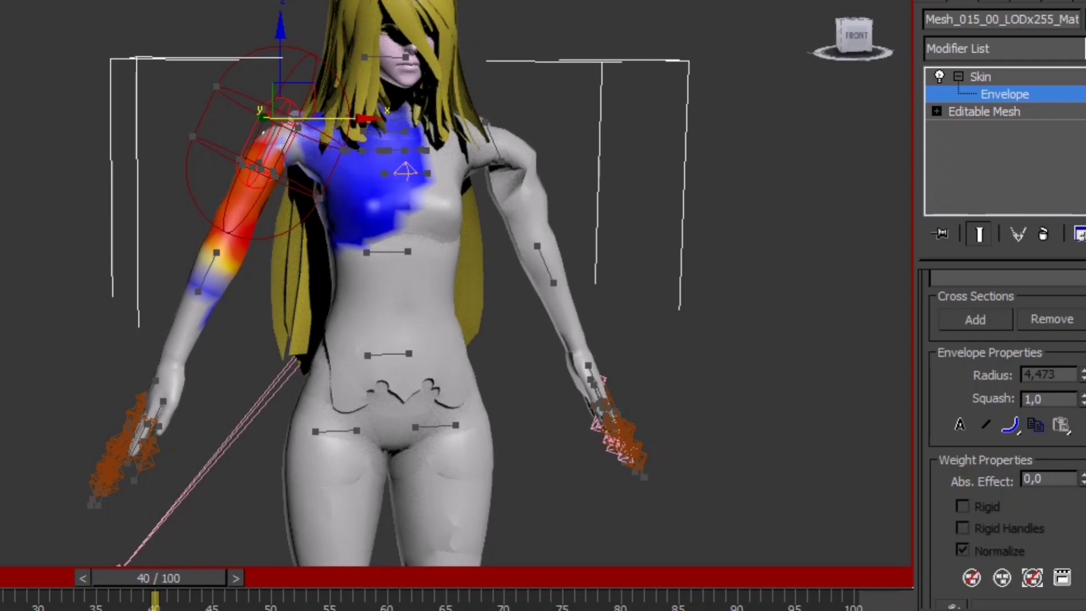
alt+middle_drag(382, 298, 399, 297)
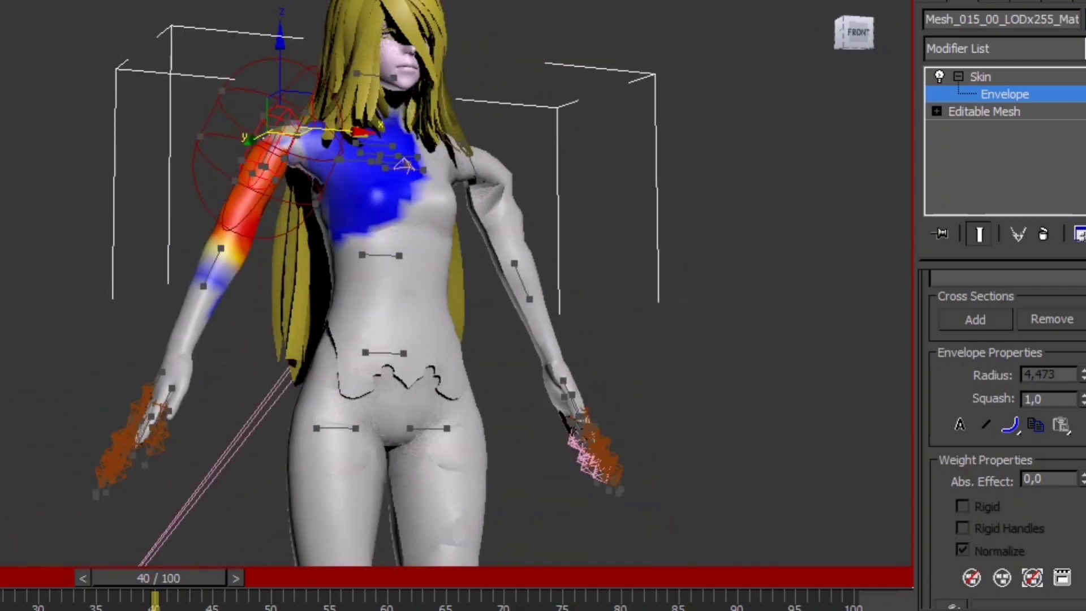
scroll(1005, 383, up, 5)
Choose left upper-arm bone b_31_32 and give the shoulder vertices a 0.94 weight
click(956, 365)
click(956, 436)
click(955, 409)
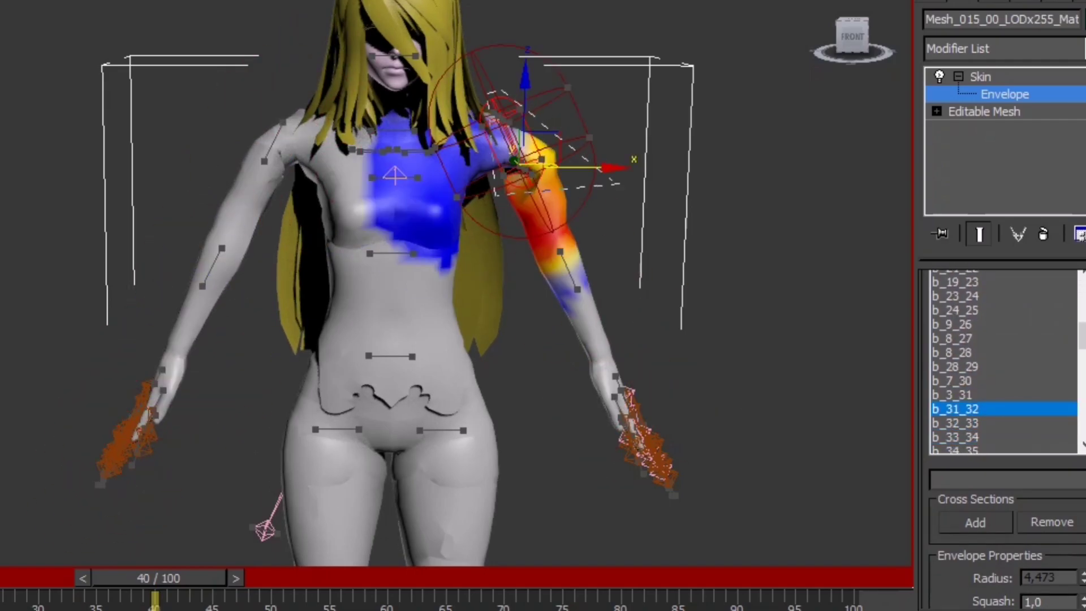
drag(488, 115, 586, 182)
scroll(1006, 382, down, 5)
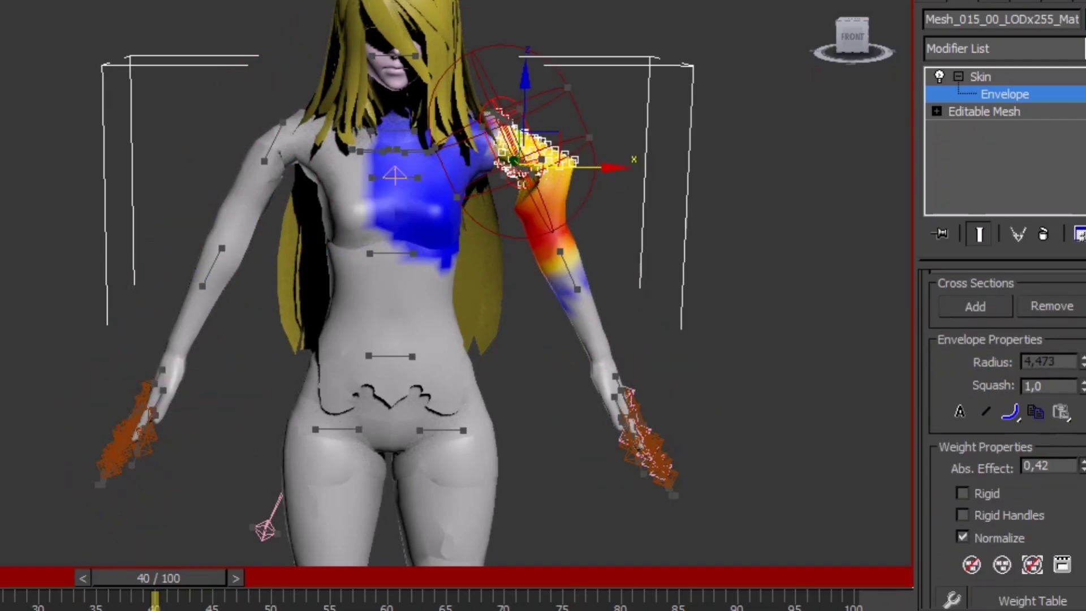
text(0,83)
key(Return)
text(0,94)
key(Return)
alt+middle_drag(458, 305, 509, 305)
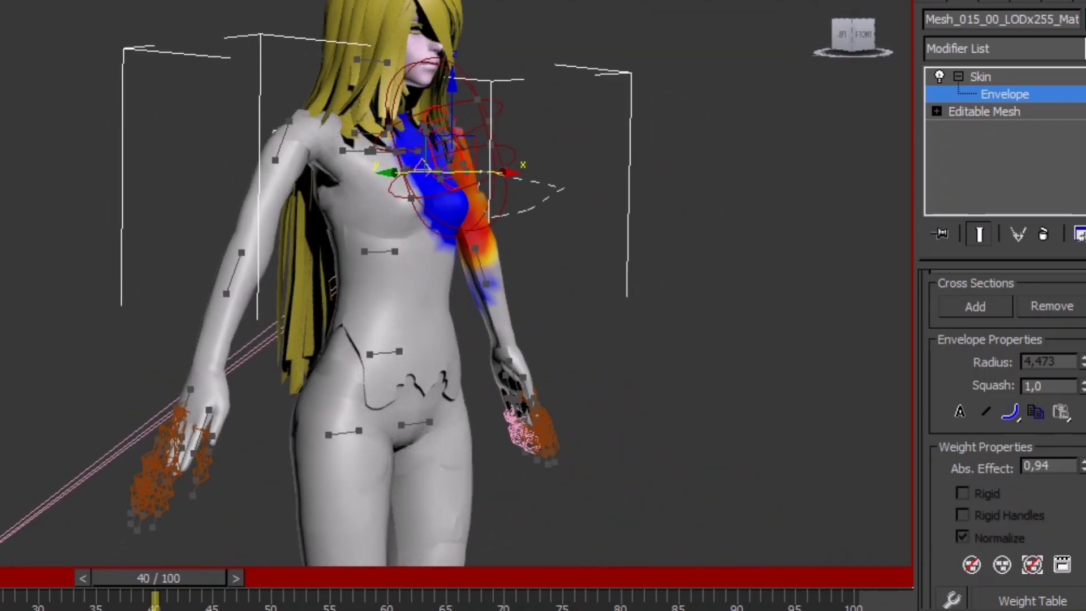
click(852, 34)
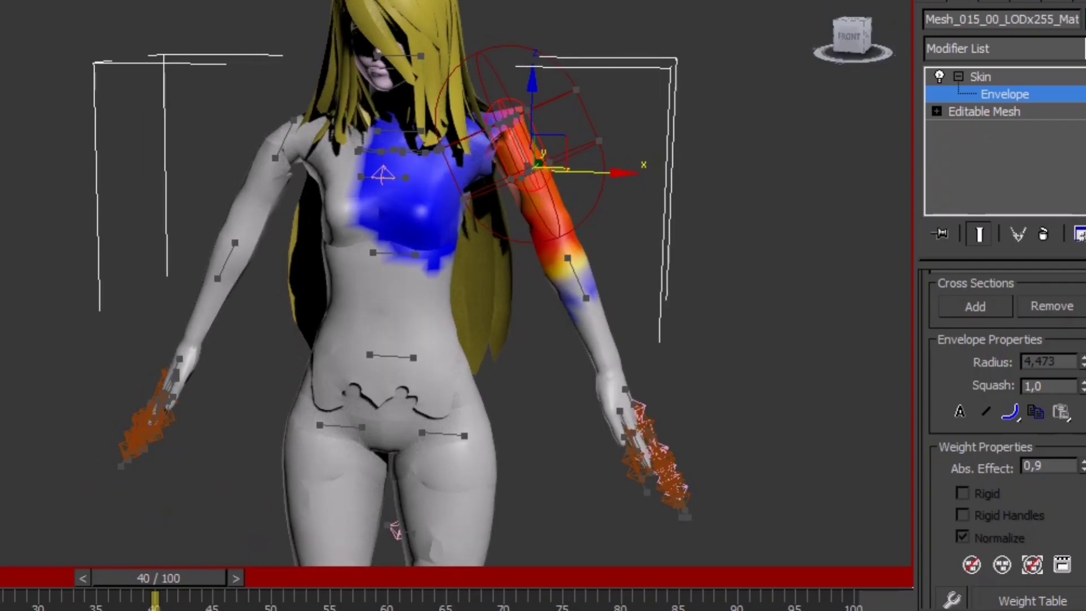
Nudge the left shoulder vertices' weight up slightly, checking from the back view
drag(484, 98, 534, 170)
text(2)
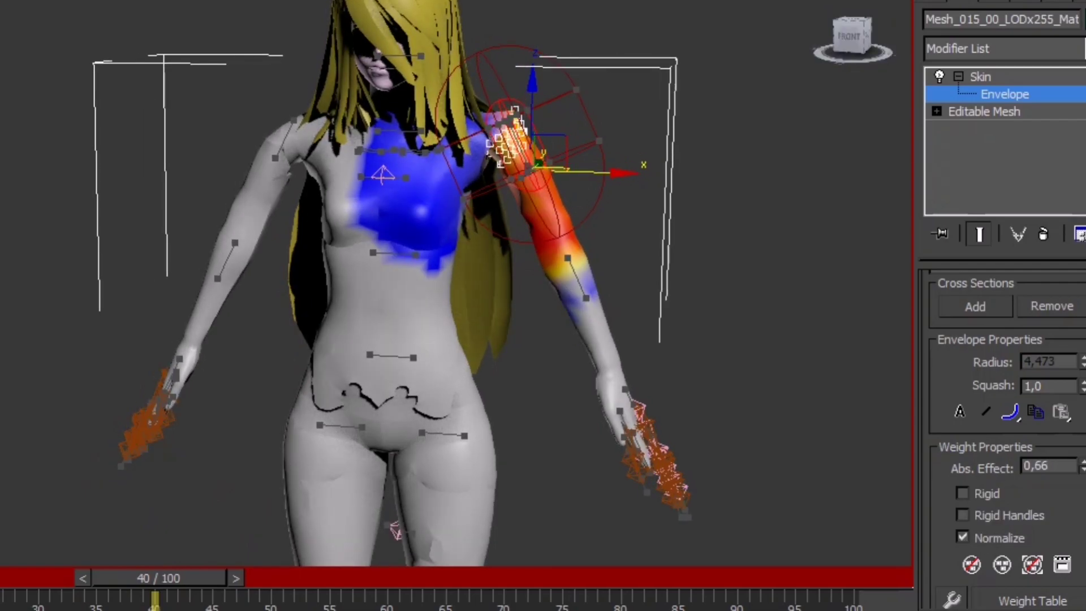
click(1082, 463)
click(1082, 462)
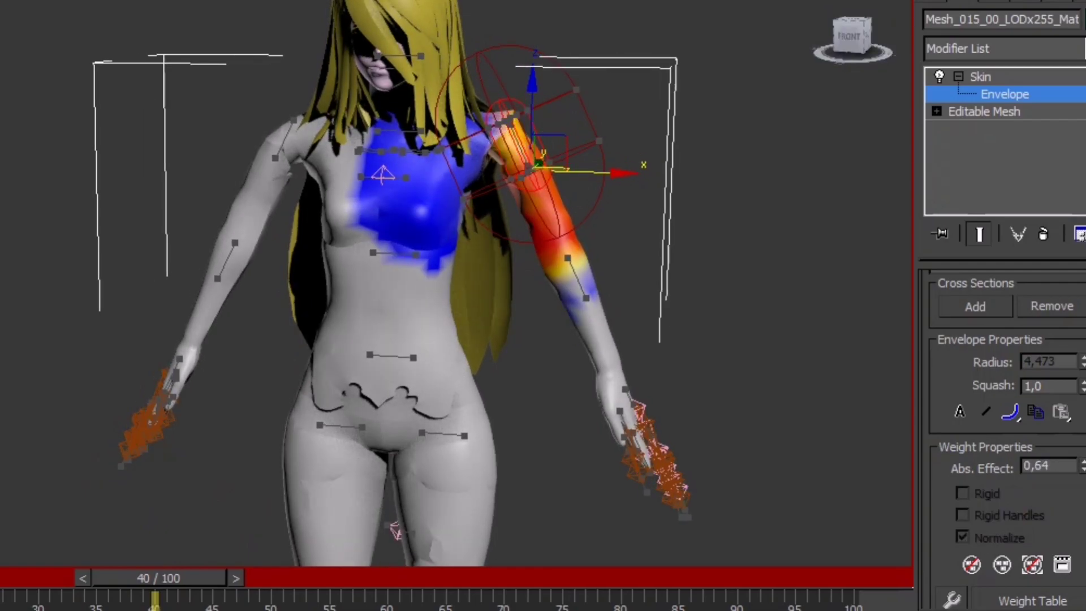
alt+middle_drag(509, 254, 517, 255)
drag(543, 112, 570, 100)
drag(479, 151, 482, 153)
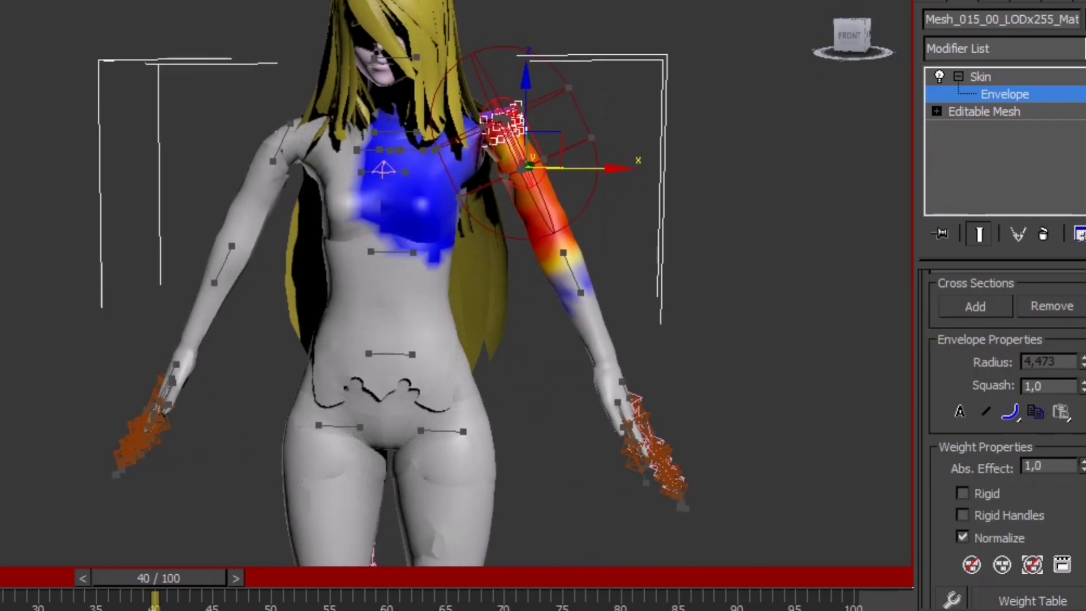
click(852, 38)
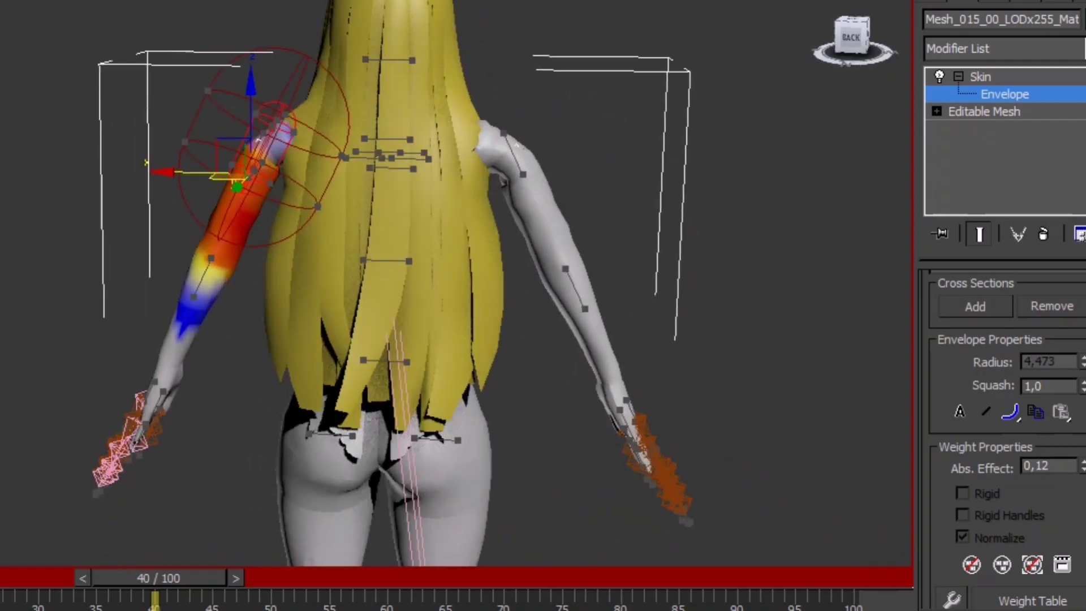
alt+middle_drag(509, 254, 594, 254)
scroll(1002, 382, up, 3)
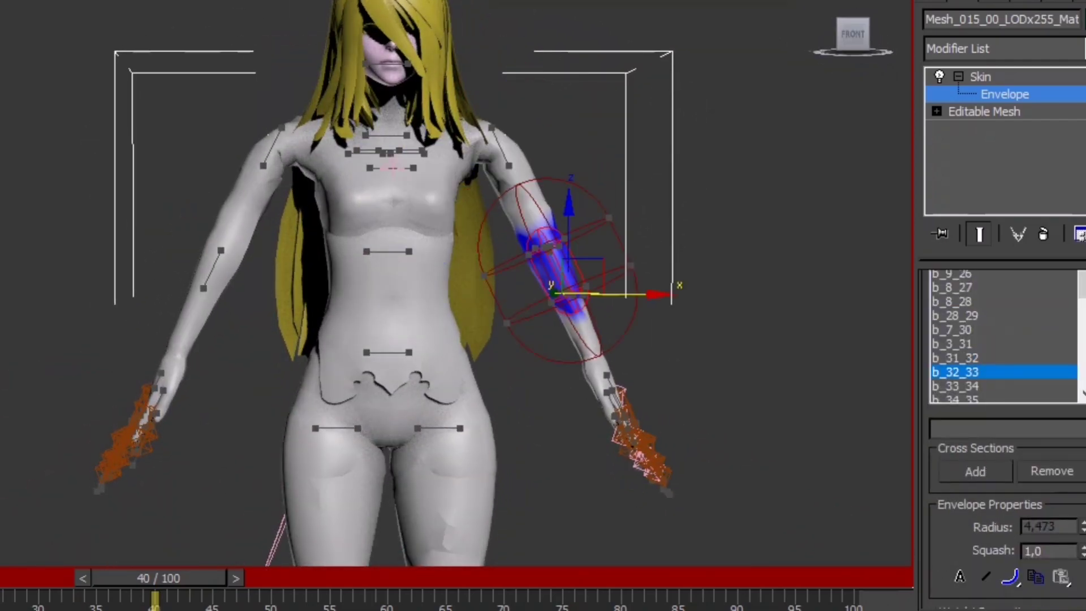
alt+middle_drag(509, 297, 475, 306)
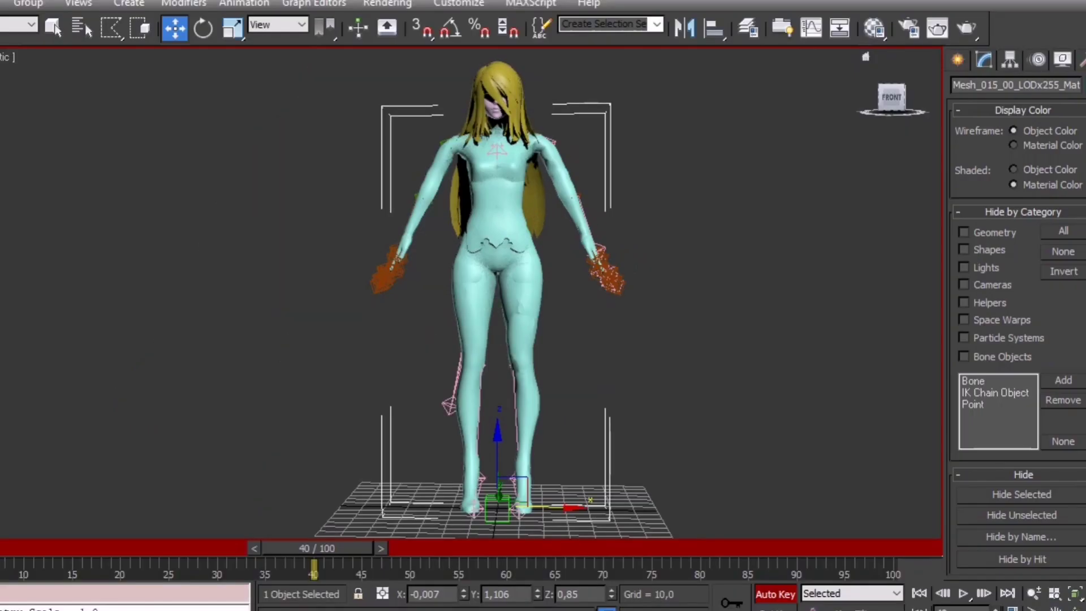
Hide the mesh, go to frame 30, and rotate the pelvis helper
key(shift+g)
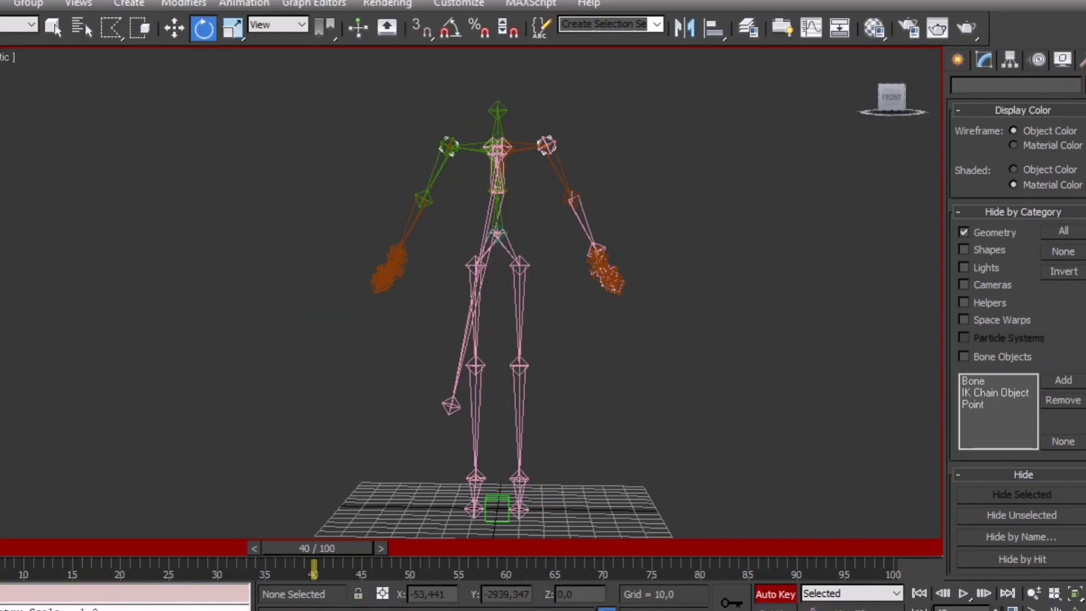
click(519, 263)
drag(316, 548, 218, 549)
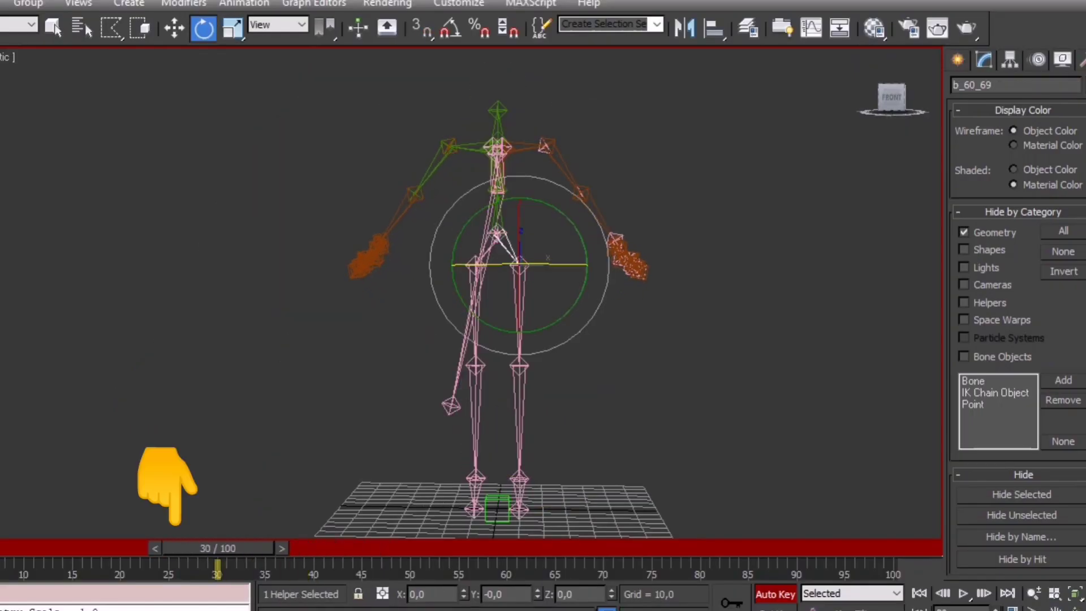
mouse_move(520, 221)
mouse_down()
mouse_move(543, 170)
mouse_move(594, 221)
mouse_up()
Select leg helpers b_61_62 and b_62_63 and bend both legs into a seated pose
click(721, 407)
click(479, 264)
click(722, 408)
click(654, 282)
drag(890, 100, 883, 110)
click(648, 284)
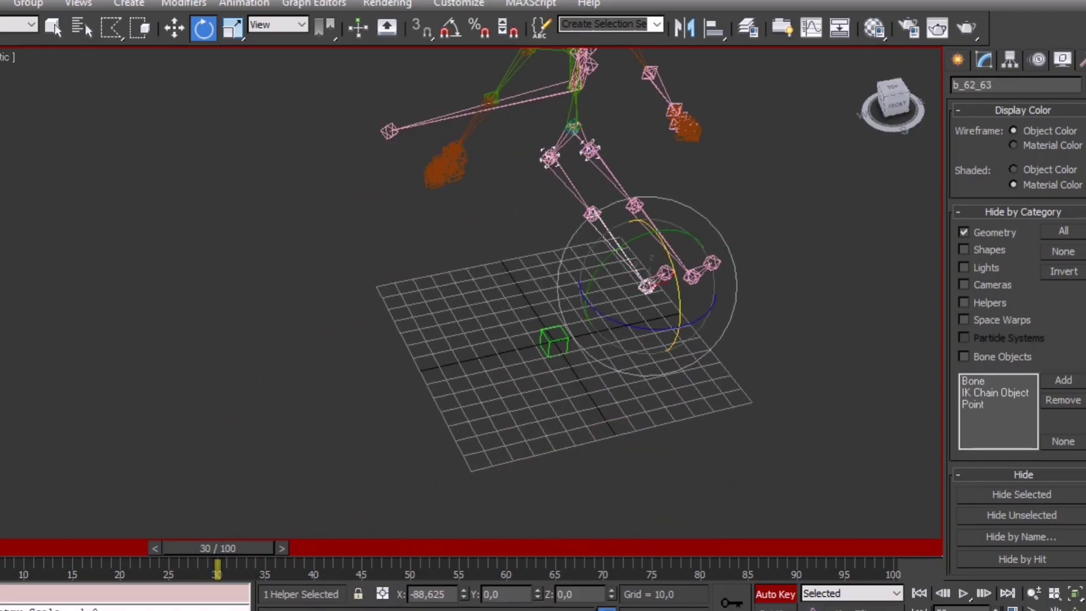
click(591, 213)
ctrl+click(634, 206)
drag(635, 206, 634, 254)
alt+middle_drag(509, 255, 594, 297)
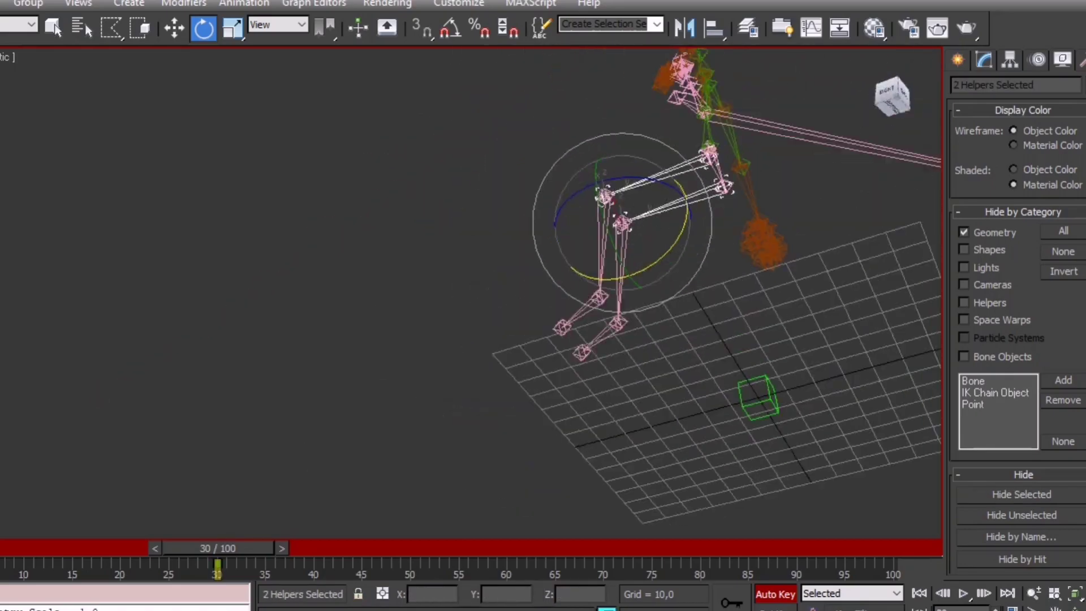
drag(891, 100, 891, 102)
Show the mesh again and edit its skin envelopes with bone b_1_60 selected
click(964, 232)
alt+middle_drag(509, 254, 594, 272)
key(ctrl+d)
key(q)
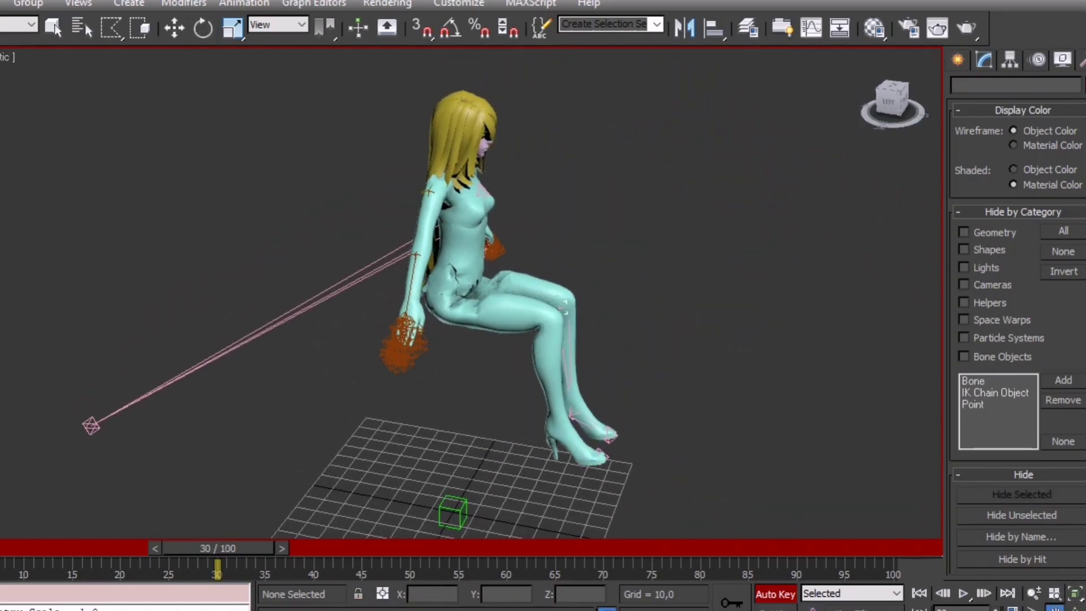
scroll(475, 297, up, 3)
key(w)
click(493, 280)
click(984, 59)
click(1019, 147)
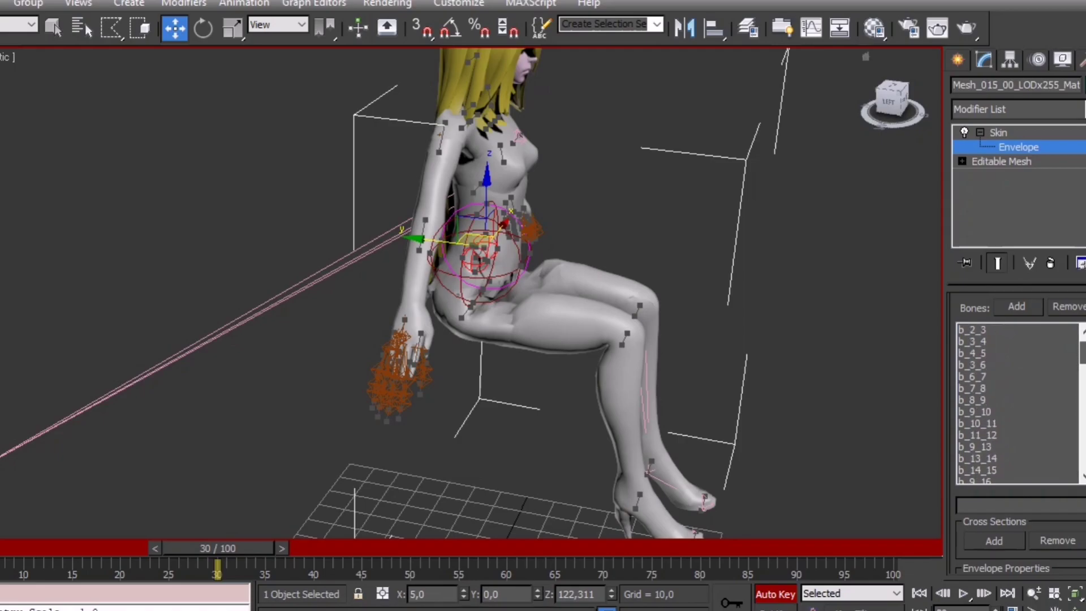
scroll(1018, 407, down, 10)
click(976, 471)
Zero b_1_60's weight on the stray hip vertices, checking several frames, then return to frame 0
alt+middle_drag(475, 170, 512, 136)
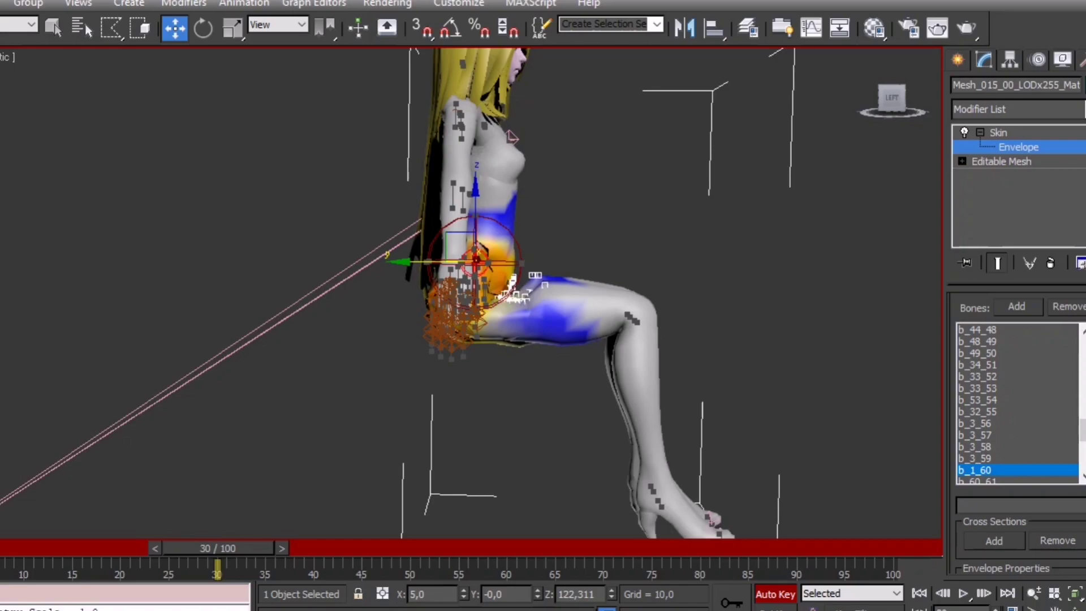
drag(217, 548, 82, 548)
scroll(1018, 424, down, 5)
click(512, 136)
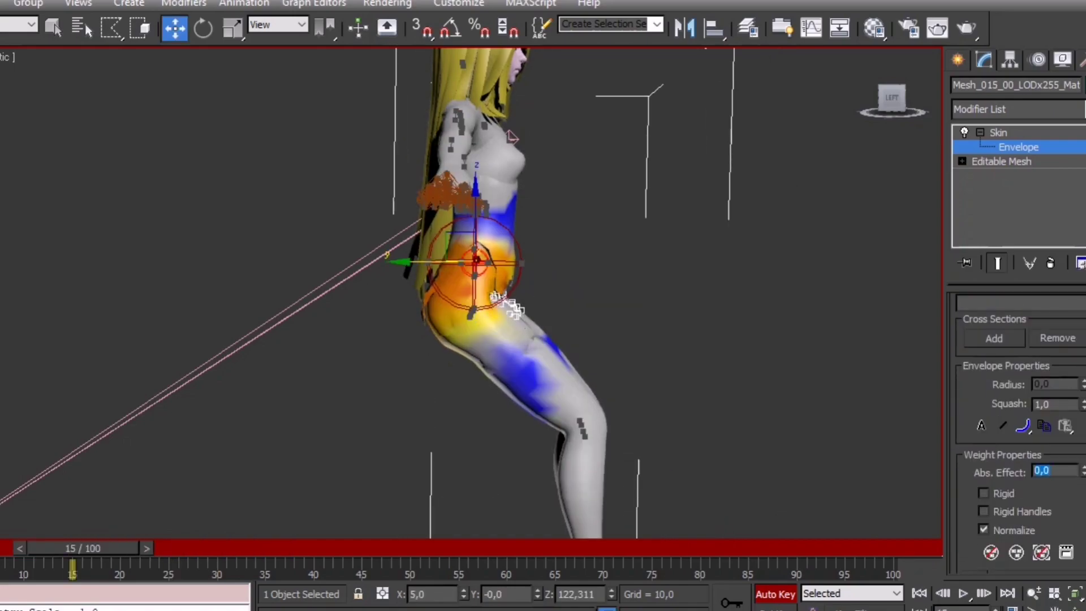
key(/)
key(w)
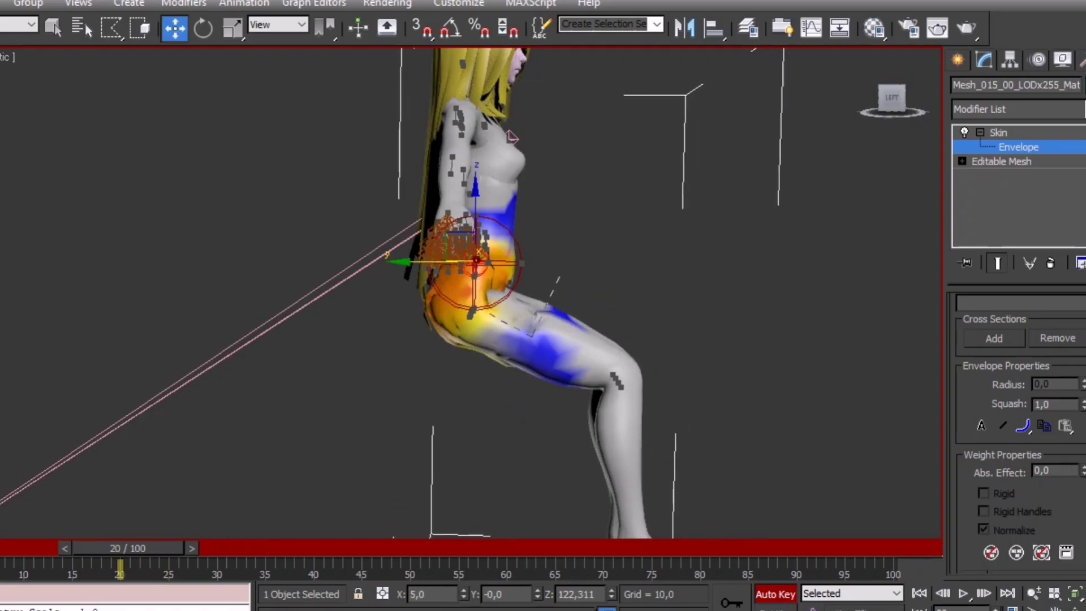
alt+middle_drag(511, 136, 390, 151)
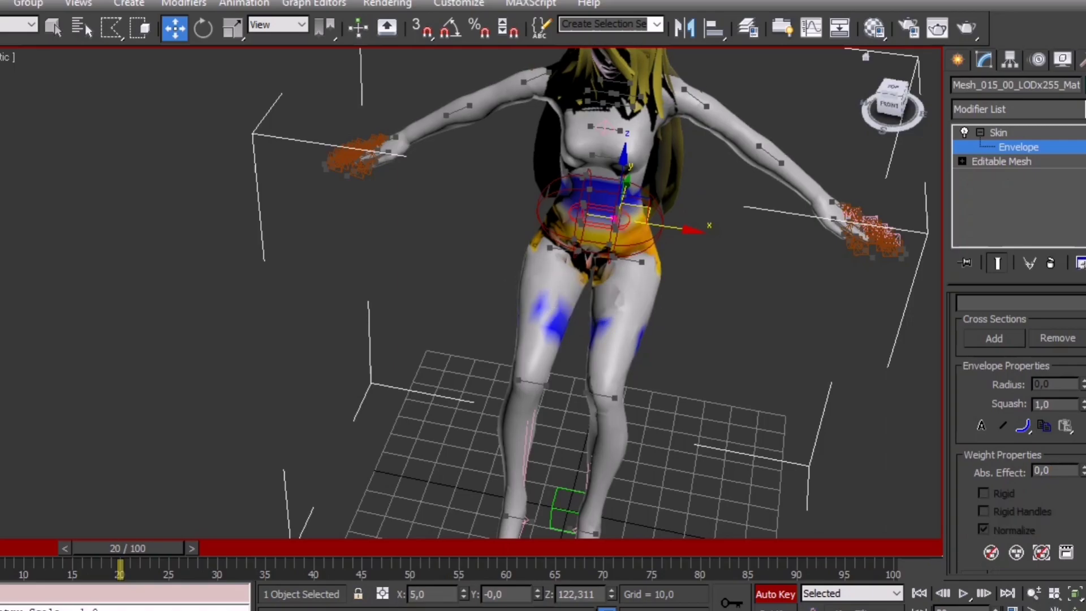
alt+middle_drag(391, 151, 198, 389)
key(w)
key(Home)
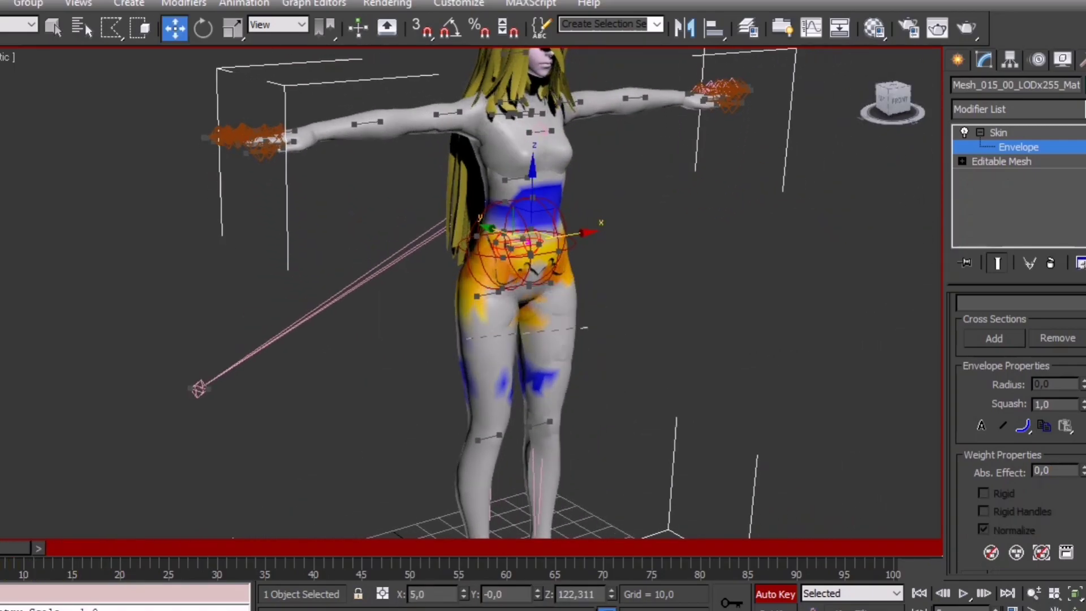
drag(451, 293, 587, 340)
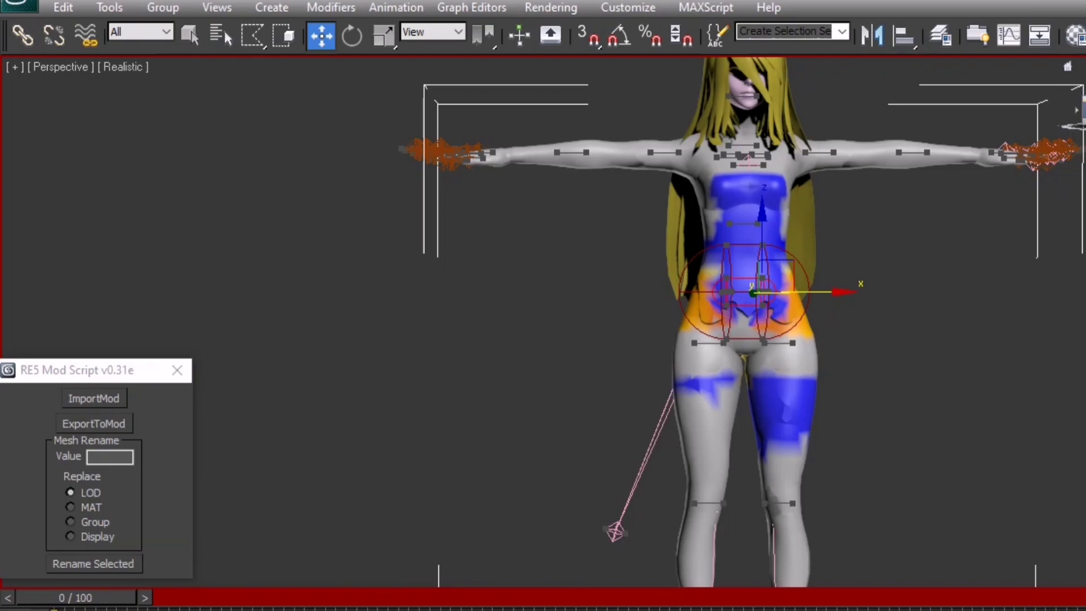
Hide bones and helpers, then unhide and unfreeze the armour selection set
key(ctrl+d)
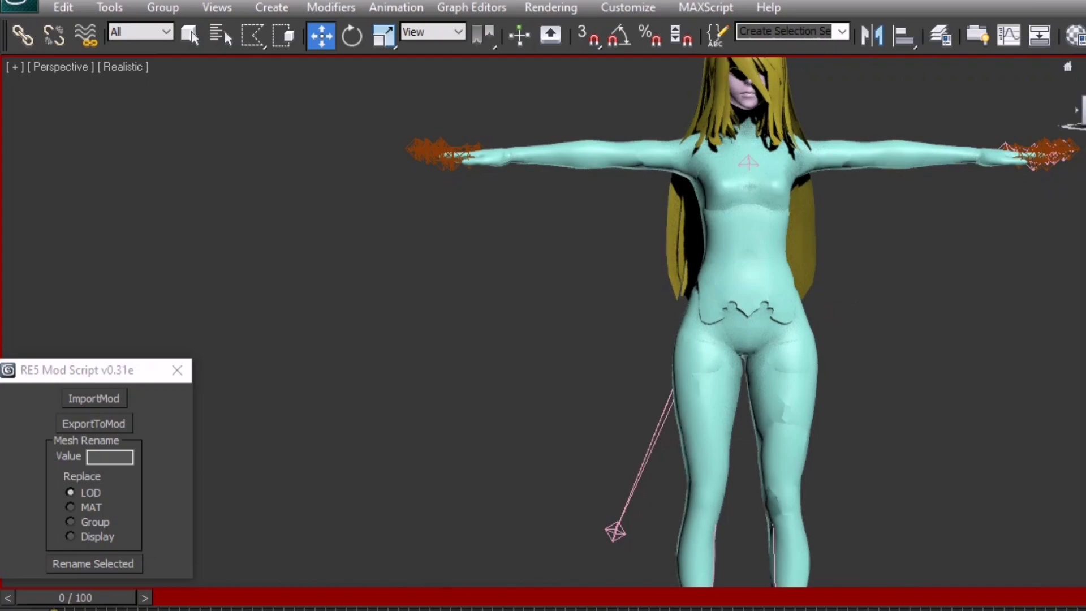
key(shift+h)
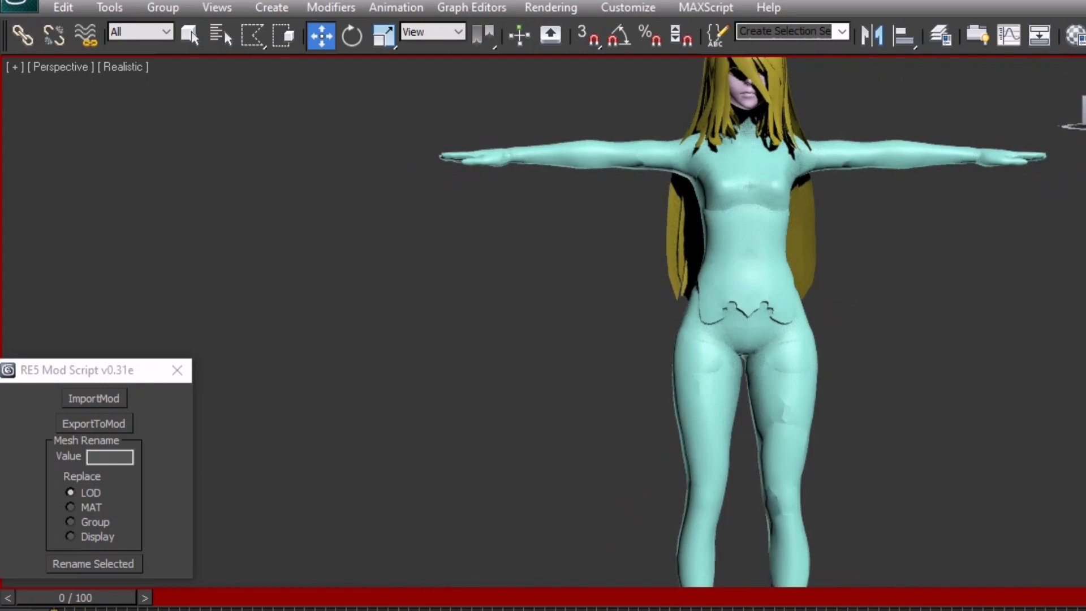
click(789, 32)
click(789, 51)
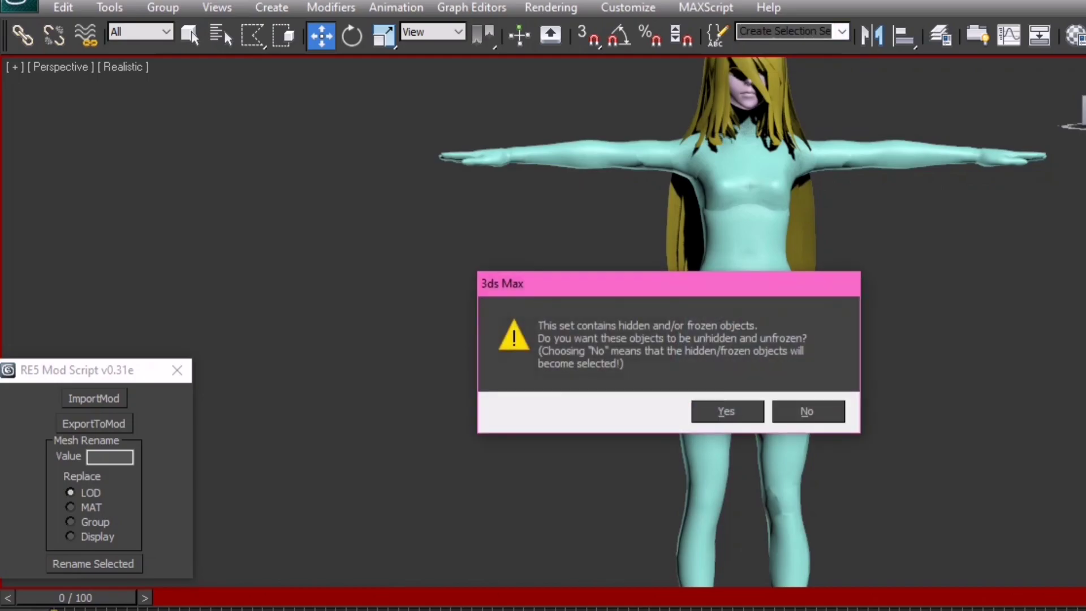
key(Return)
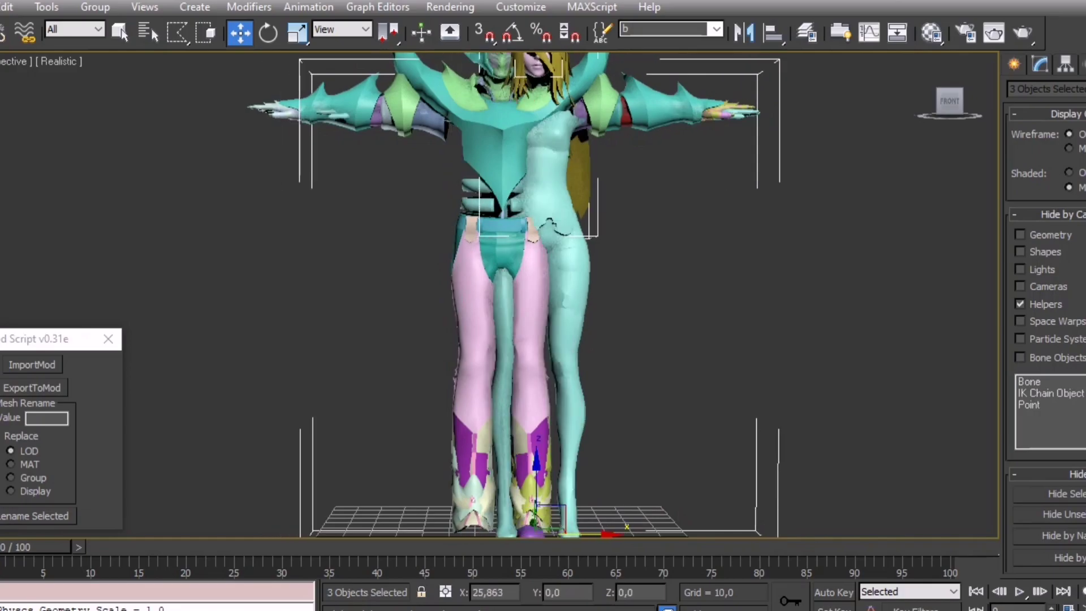
Rename the three selected body meshes with LOD value 255 in RE5 Mod Script
drag(21, 342, 134, 162)
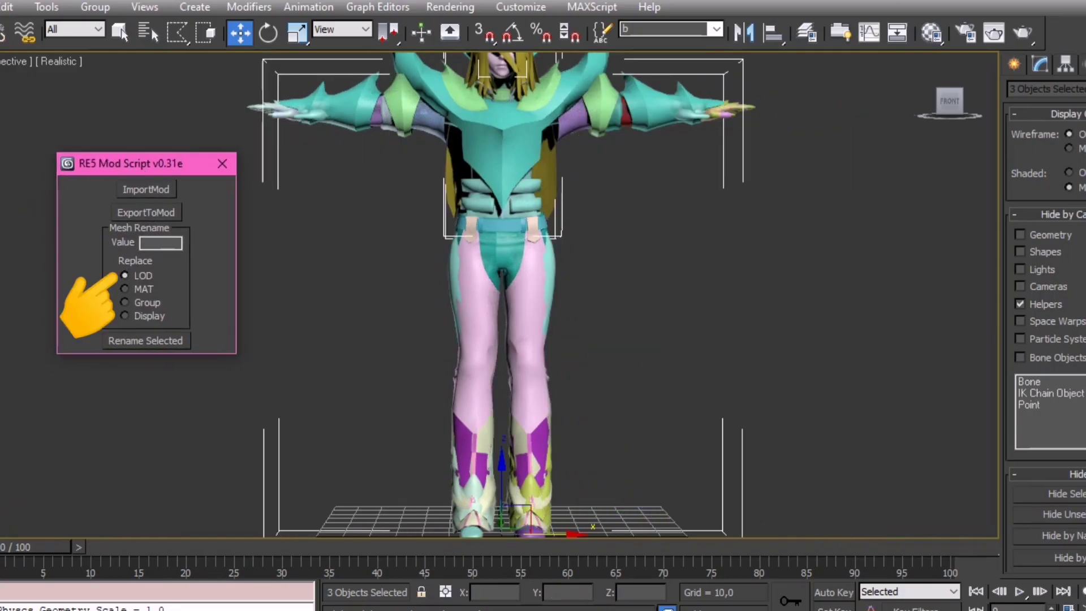
text(255)
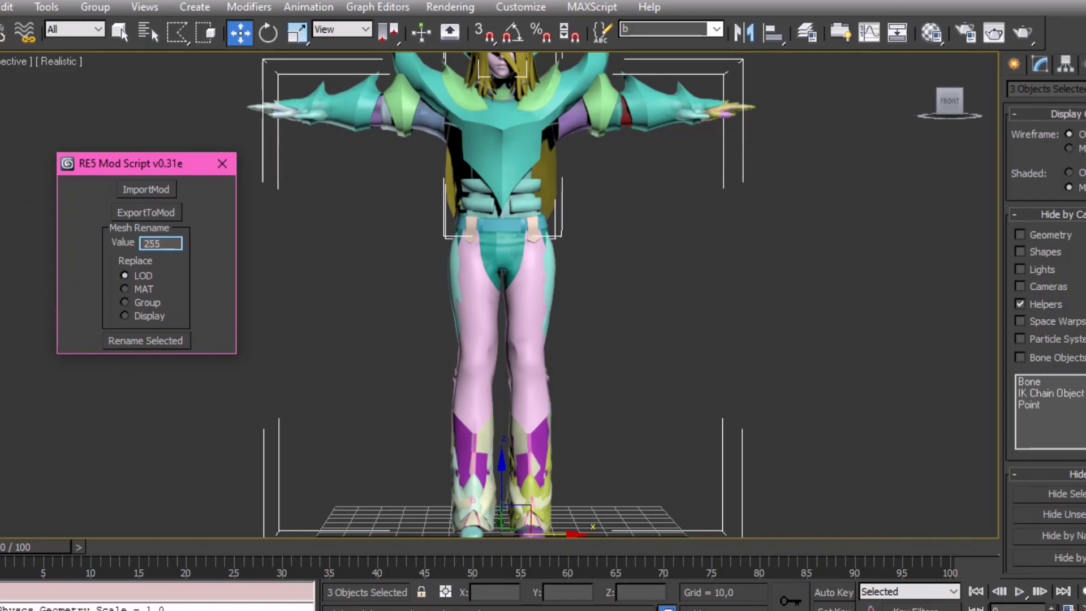
click(145, 340)
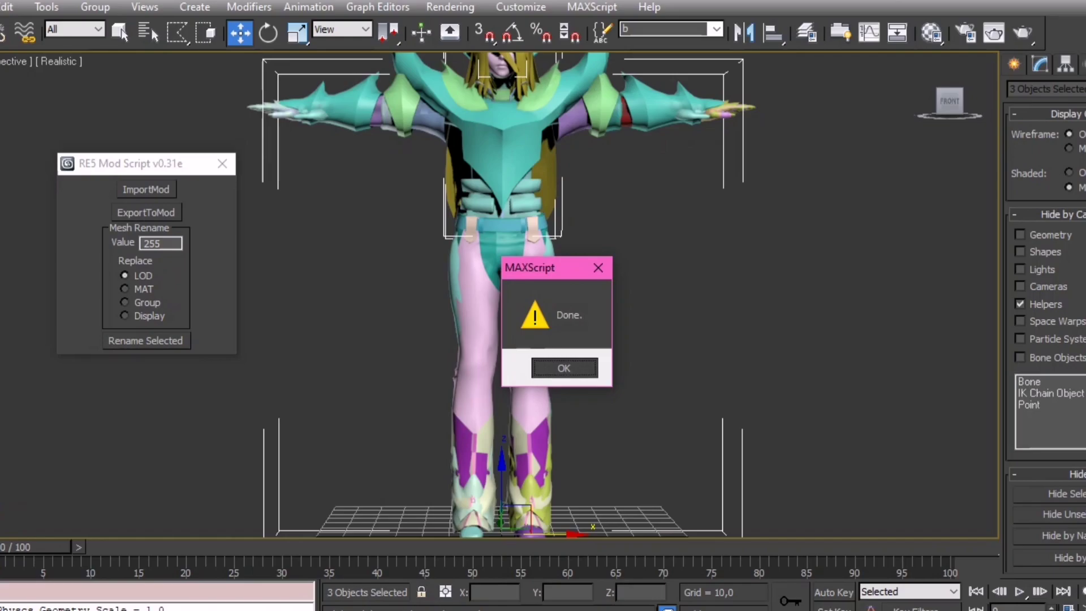
key(Return)
drag(129, 164, 82, 159)
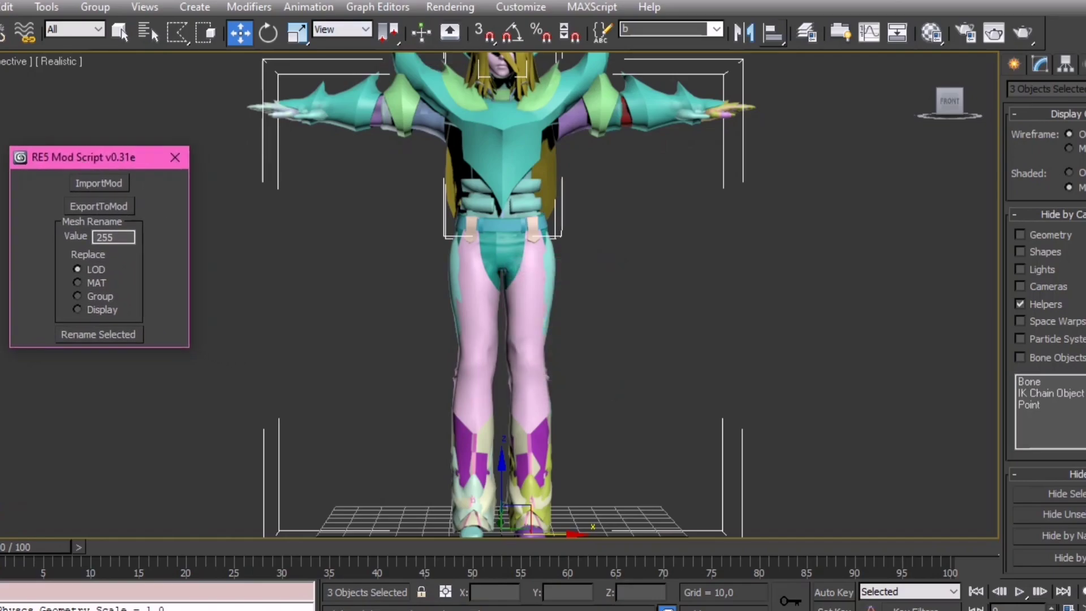
Select set 'a' and rename its 57 meshes with LOD value 0
click(717, 29)
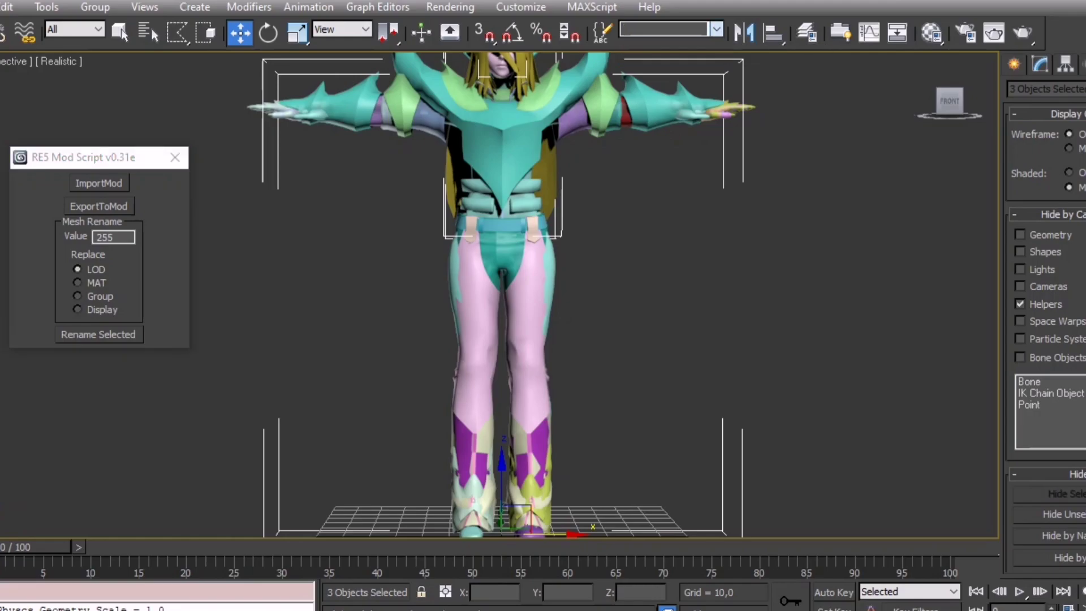
text(a)
key(Return)
text(0)
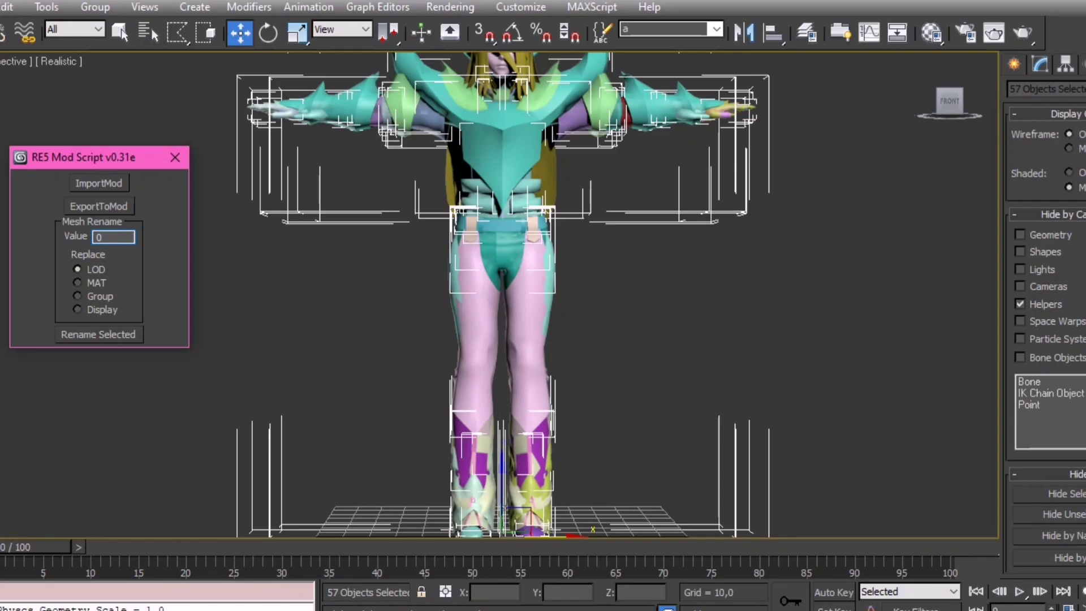
click(97, 333)
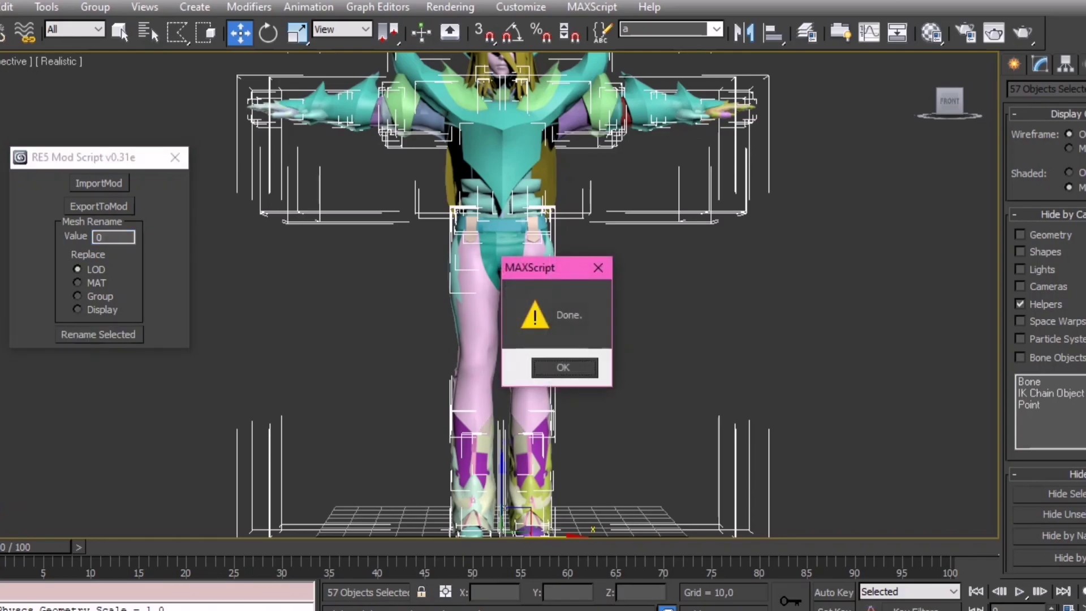
key(Return)
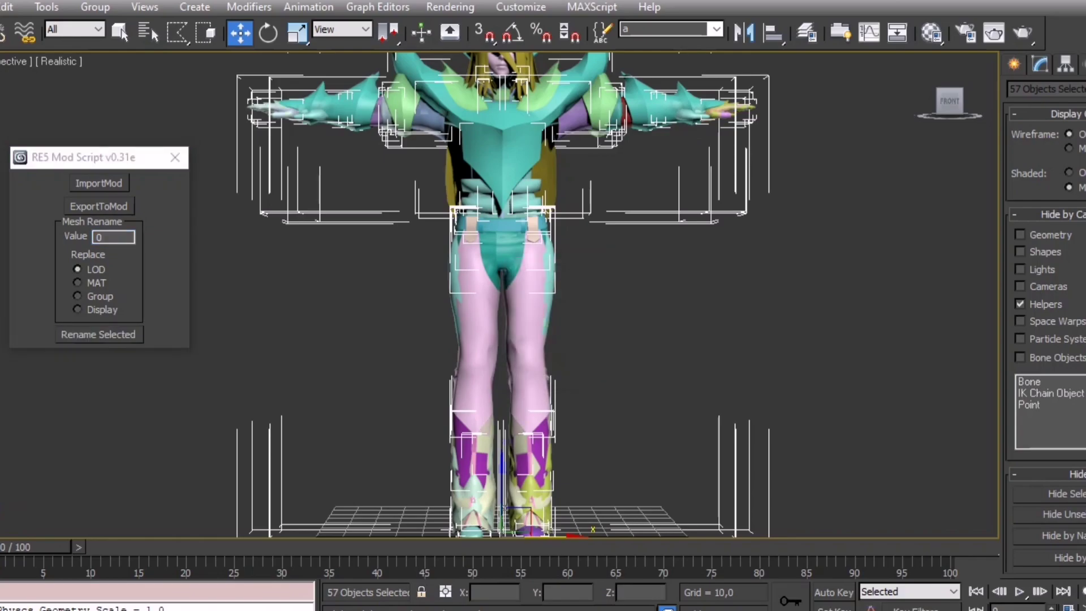
key(ctrl+d)
drag(85, 157, 65, 160)
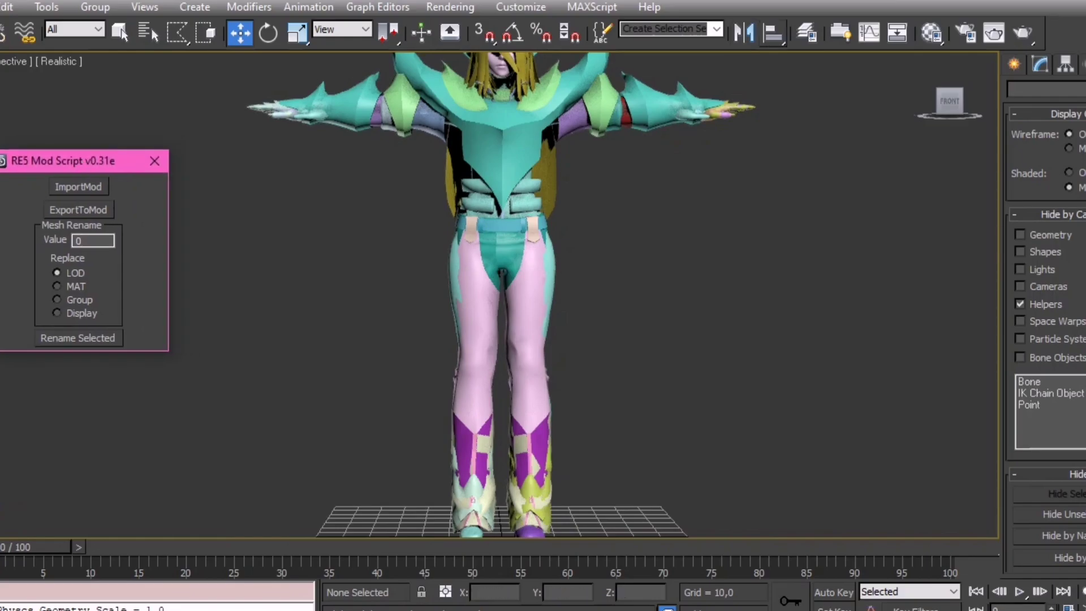
Select all 60 meshes from the scene object list
click(485, 428)
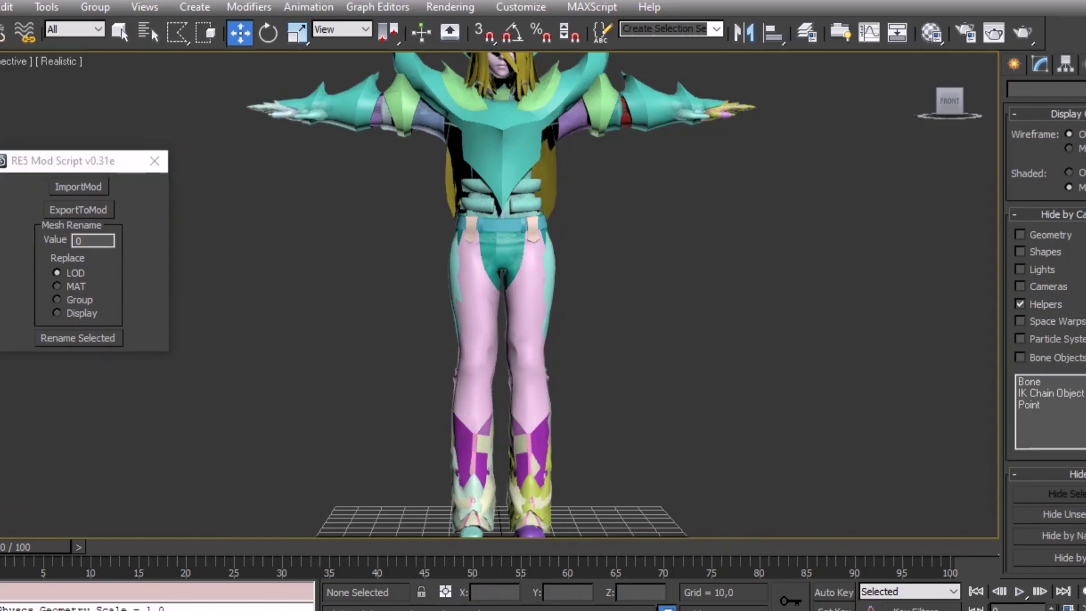
key(h)
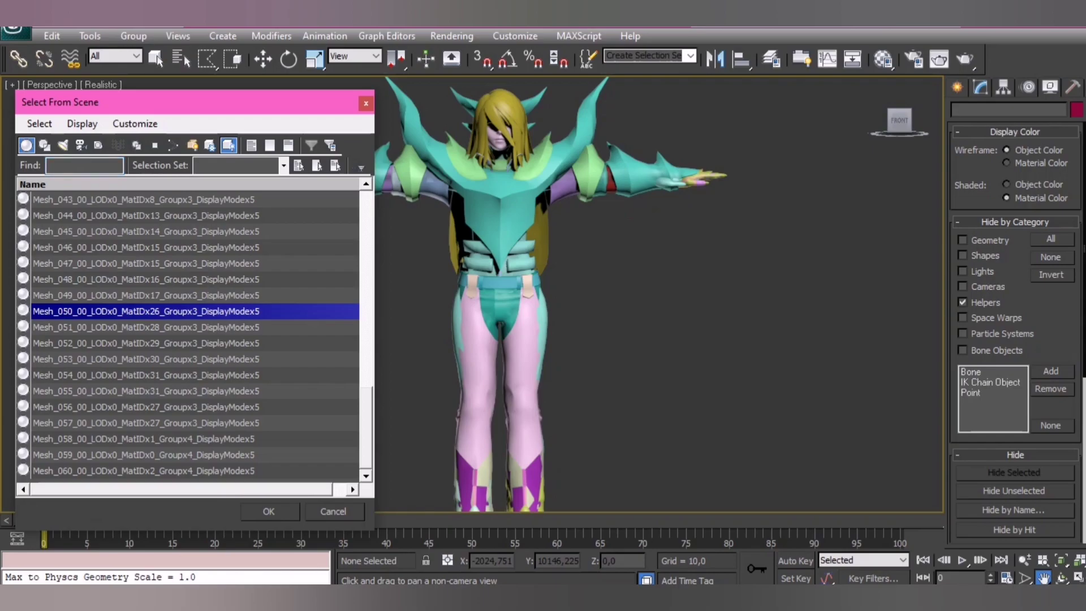
scroll(192, 335, up, 14)
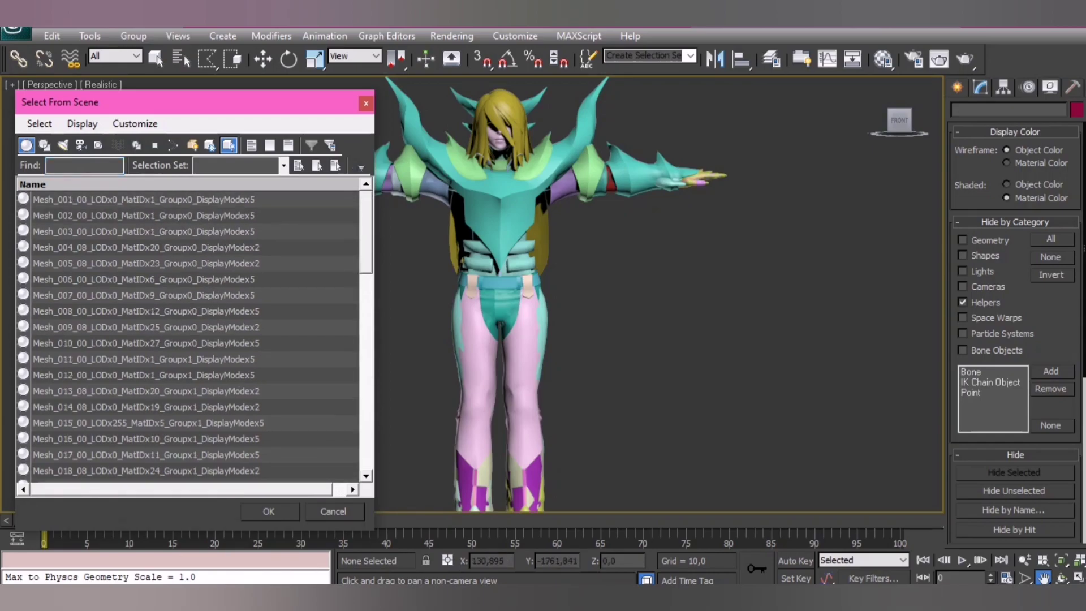
key(ctrl+a)
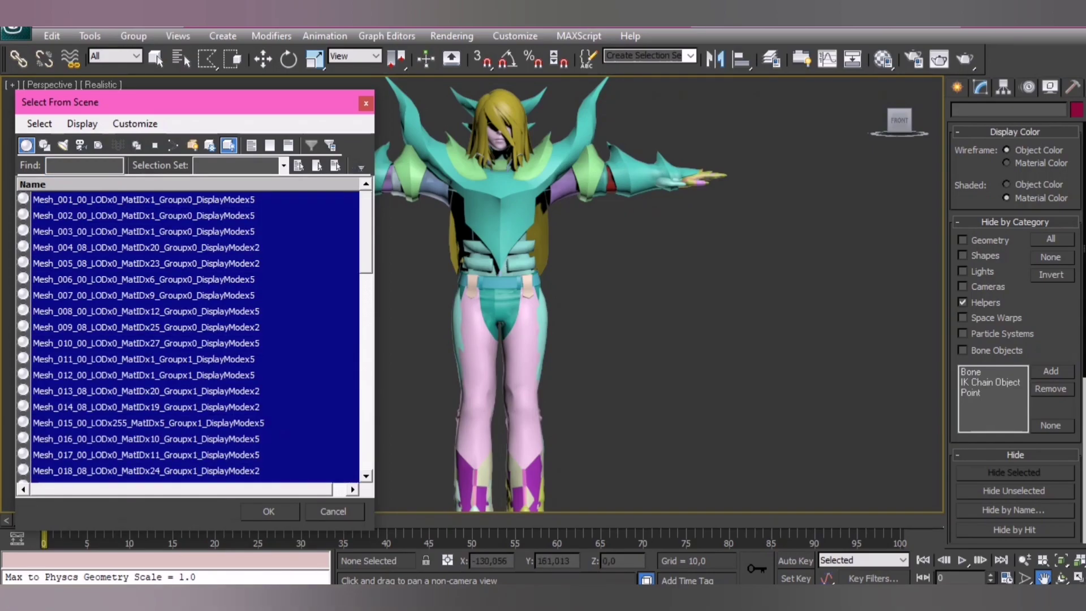
key(Return)
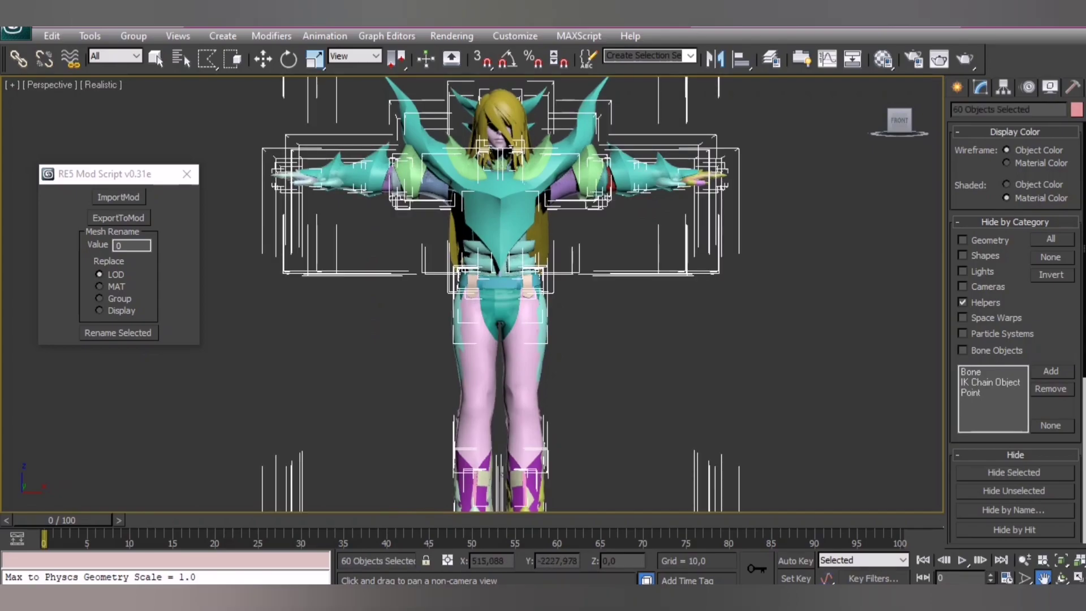
Export the meshes with ExportToMod, targeting pl006.mod
click(118, 217)
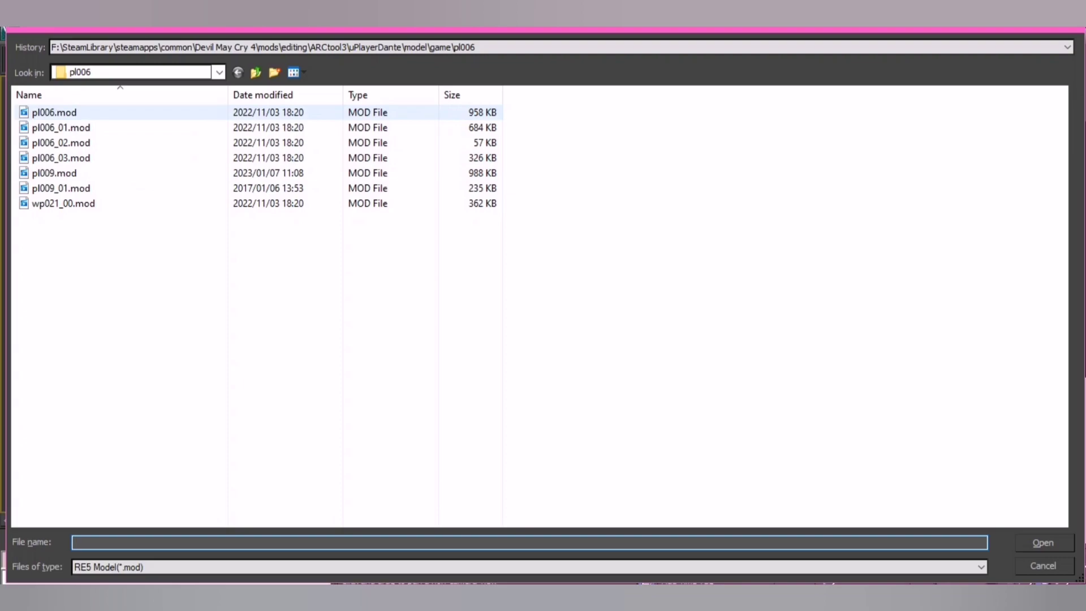
click(73, 114)
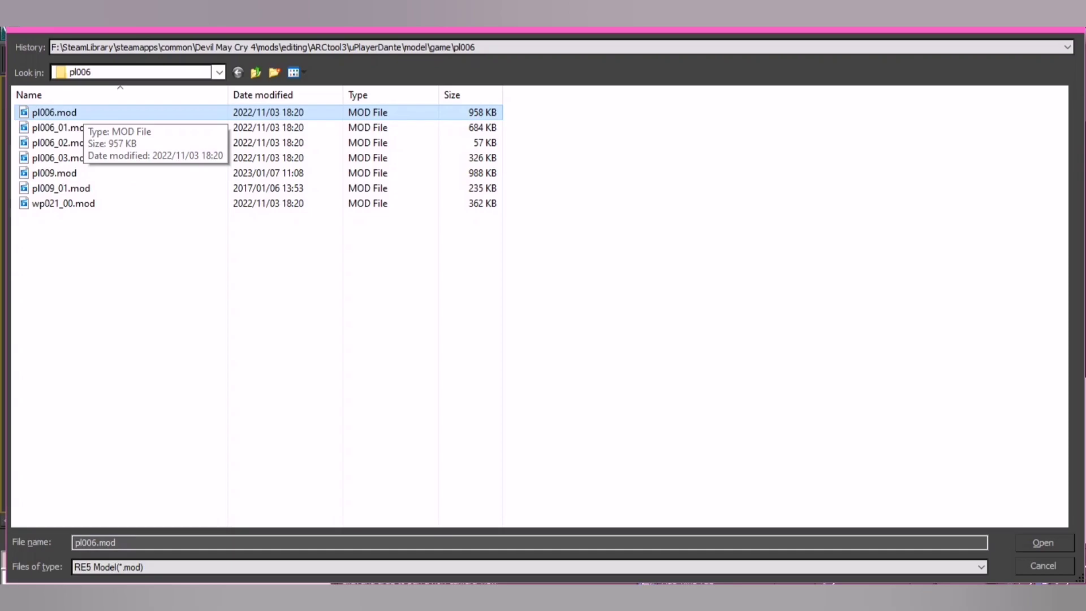
key(Return)
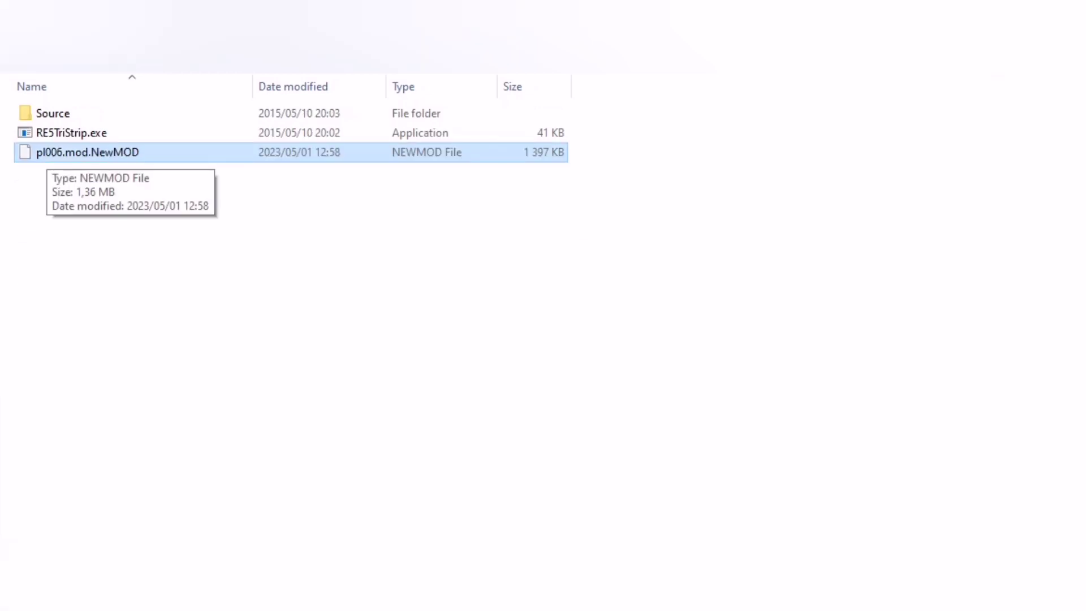
Convert pl006.mod.NewMOD with RE5TriStrip.exe and re-sort the folder by name
drag(84, 152, 71, 133)
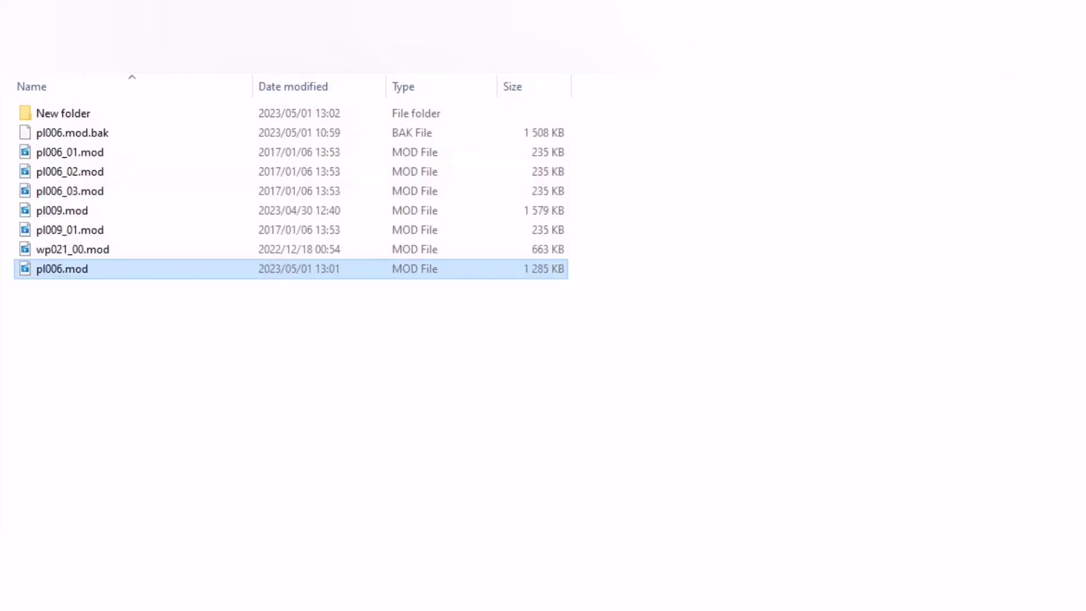
key(F5)
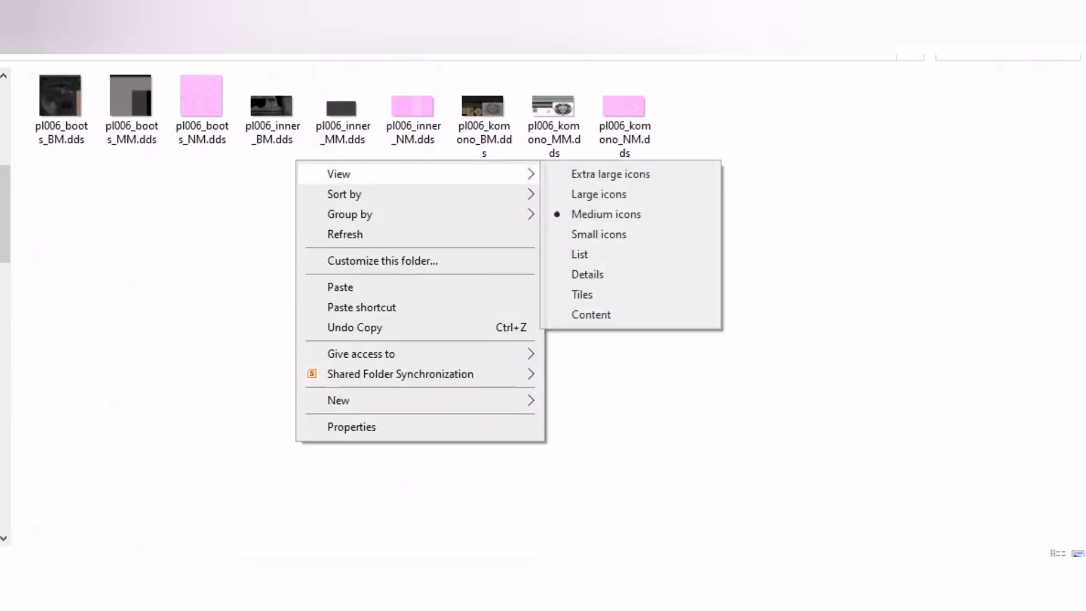
Show large thumbnails, select pl006_boots_BM.dds and check its name without renaming it
click(599, 194)
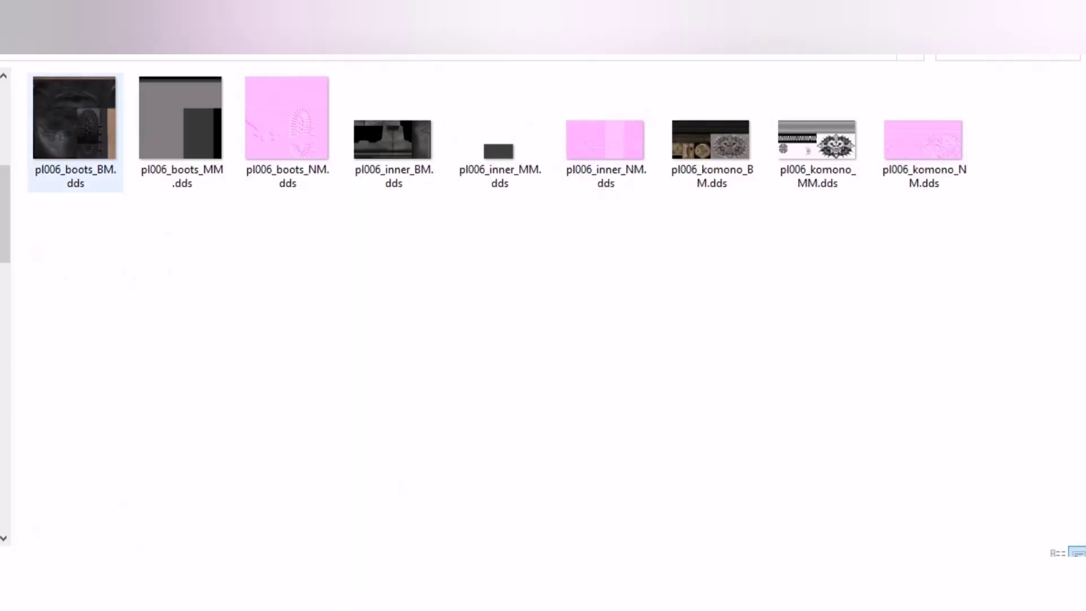
drag(73, 255, 204, 184)
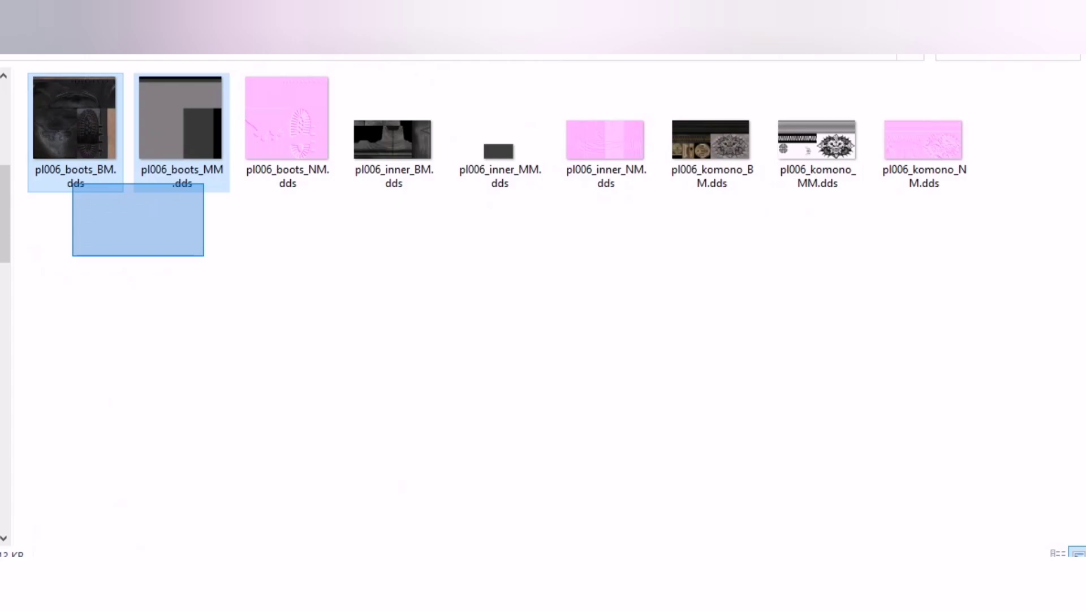
drag(203, 183, 925, 223)
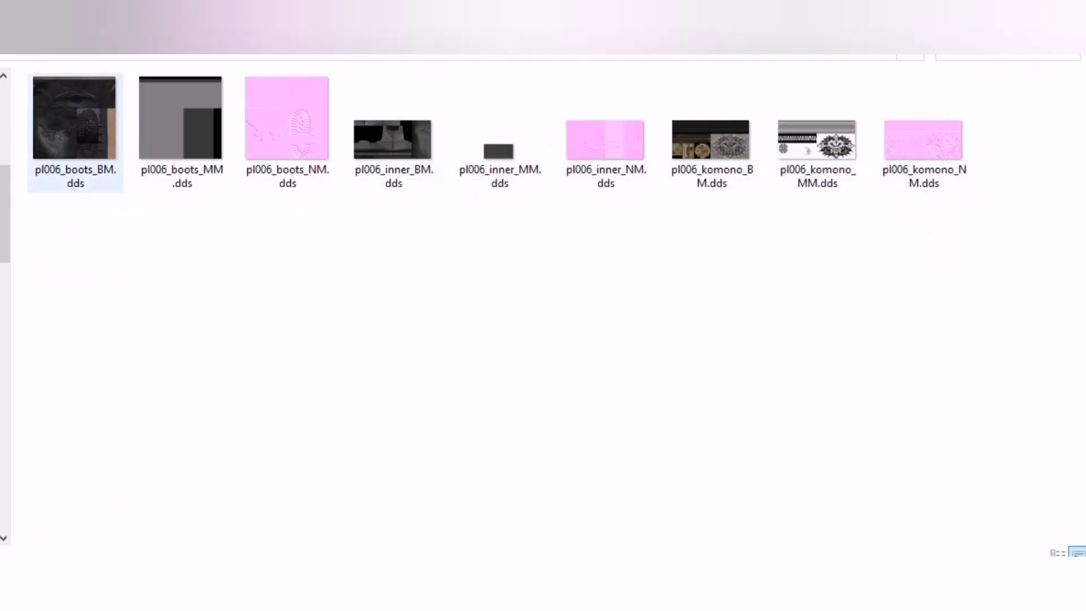
click(74, 128)
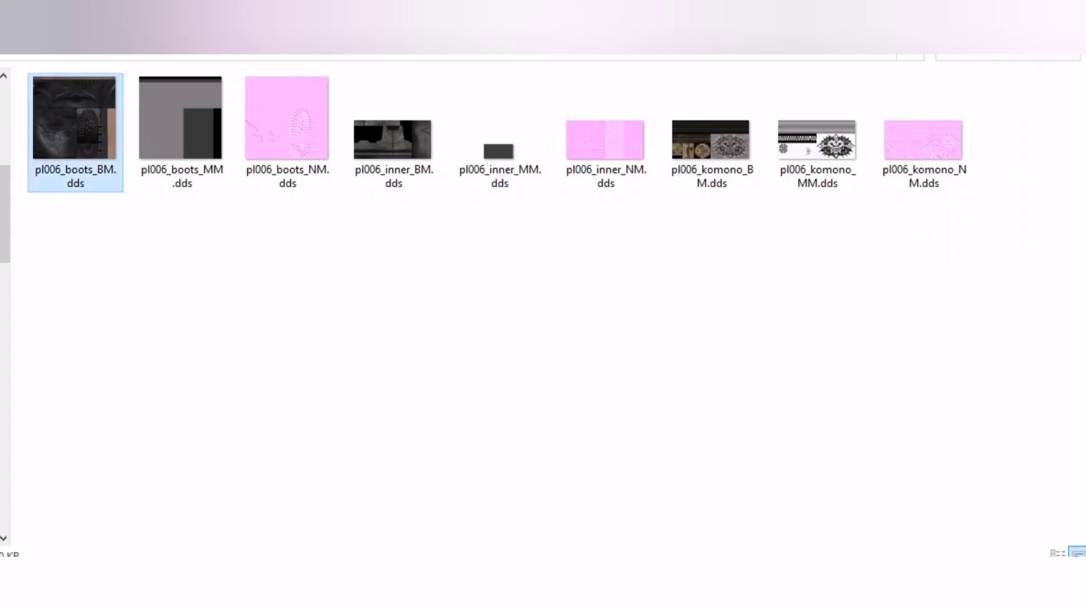
key(F2)
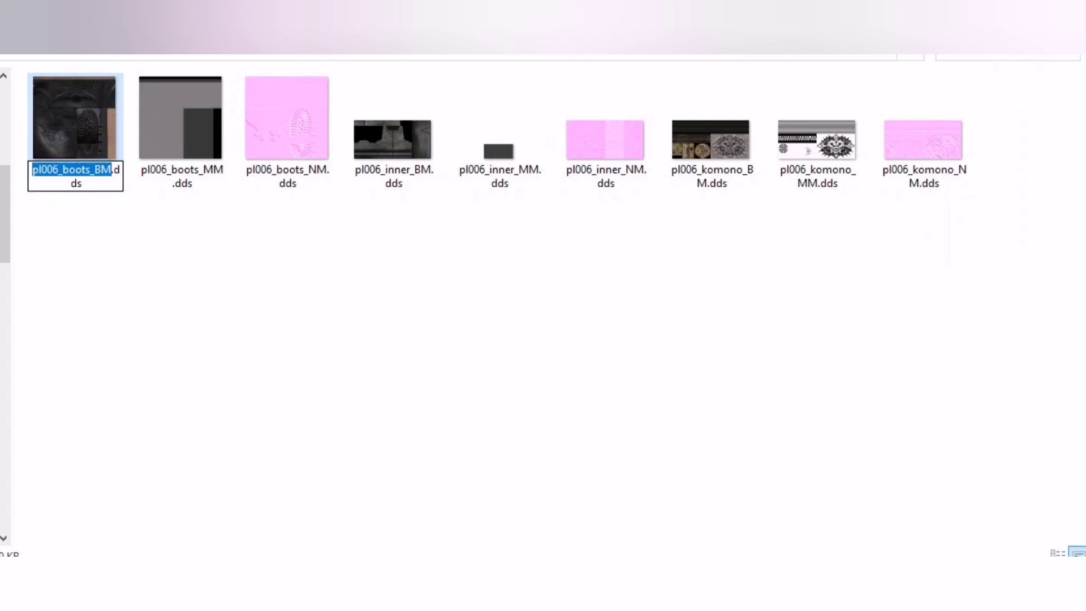
key(Escape)
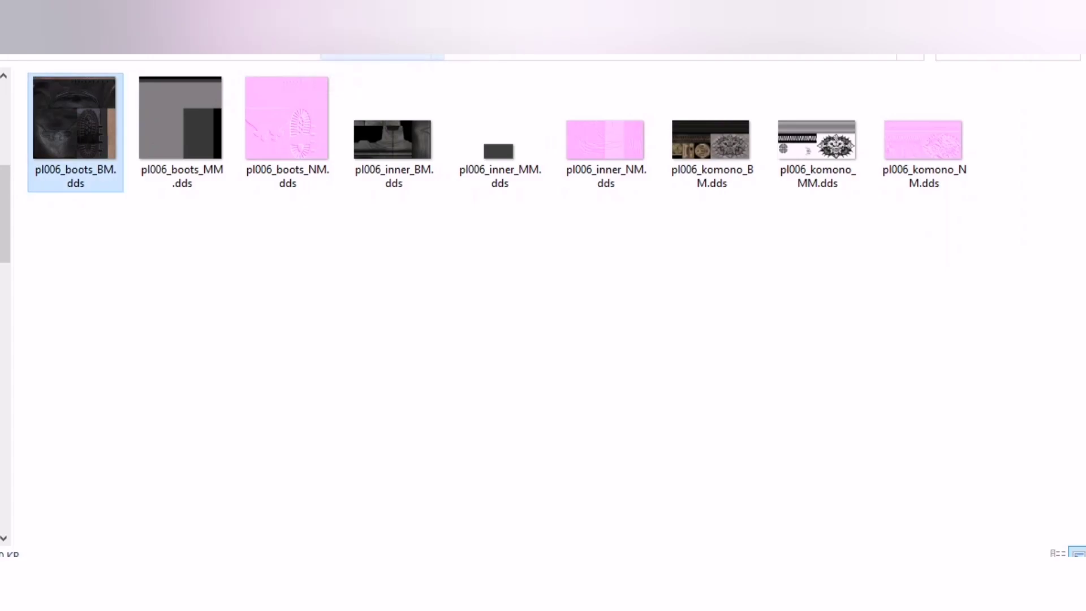
Recheck the boots file name, view its Details properties, and return to Photoshop
key(ctrl+space)
key(ctrl+space)
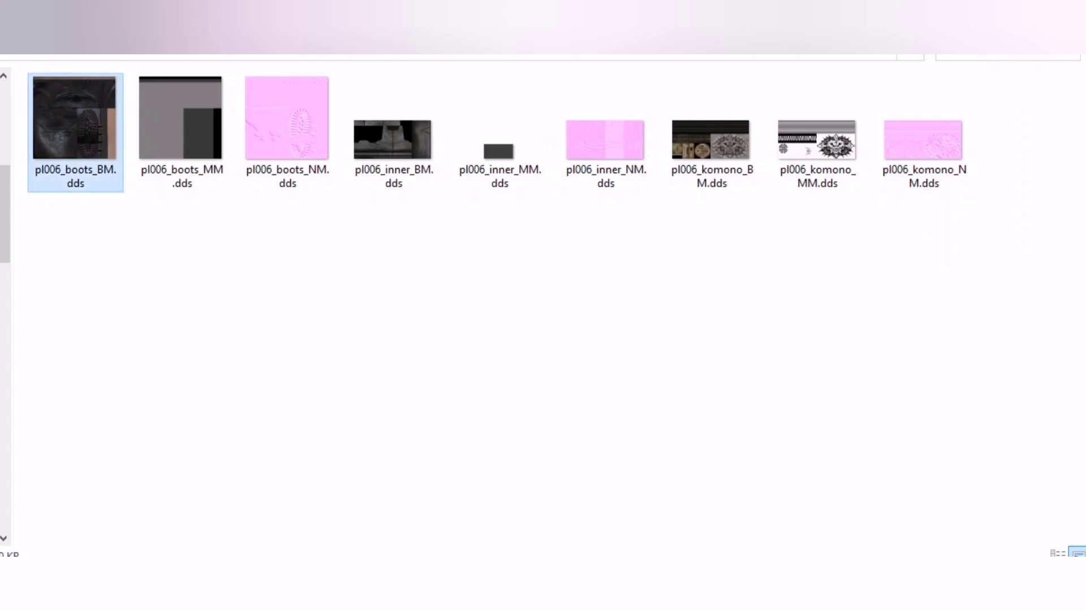
key(F2)
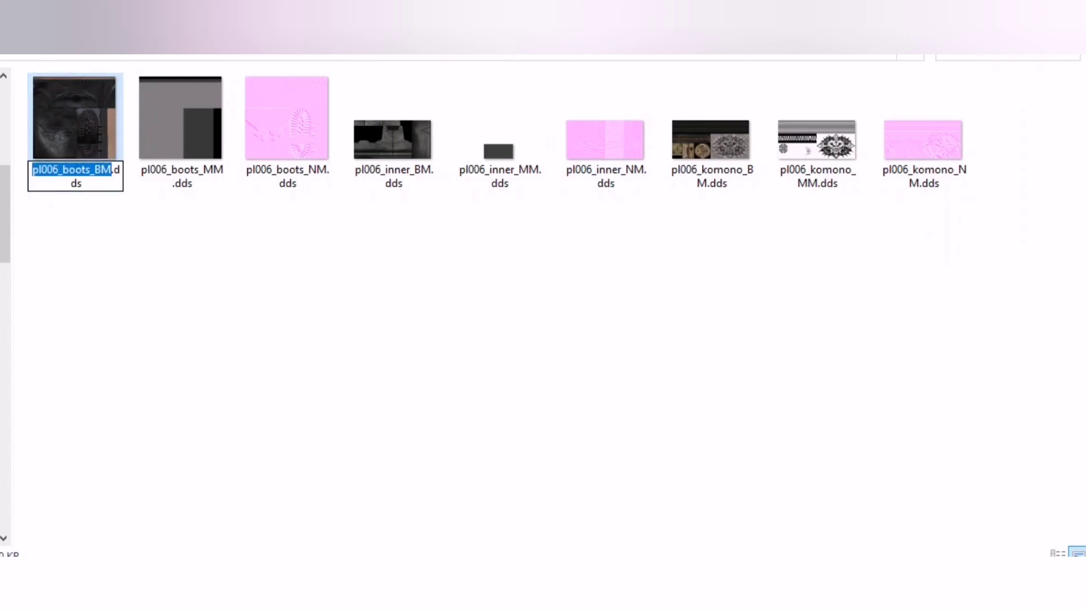
key(Escape)
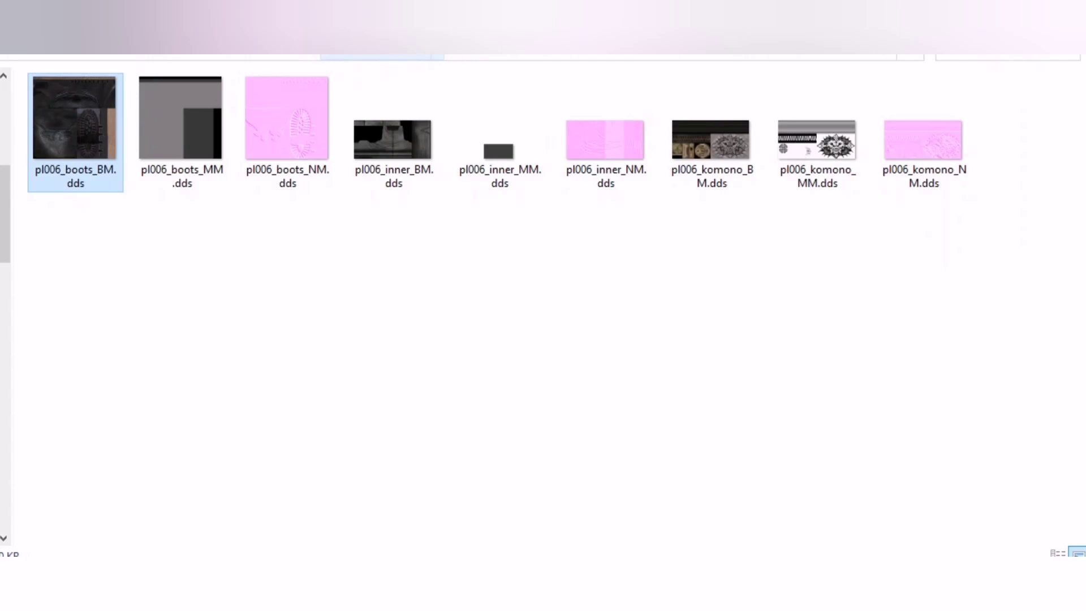
key(alt+Return)
key(ctrl+Tab)
key(ctrl+Tab)
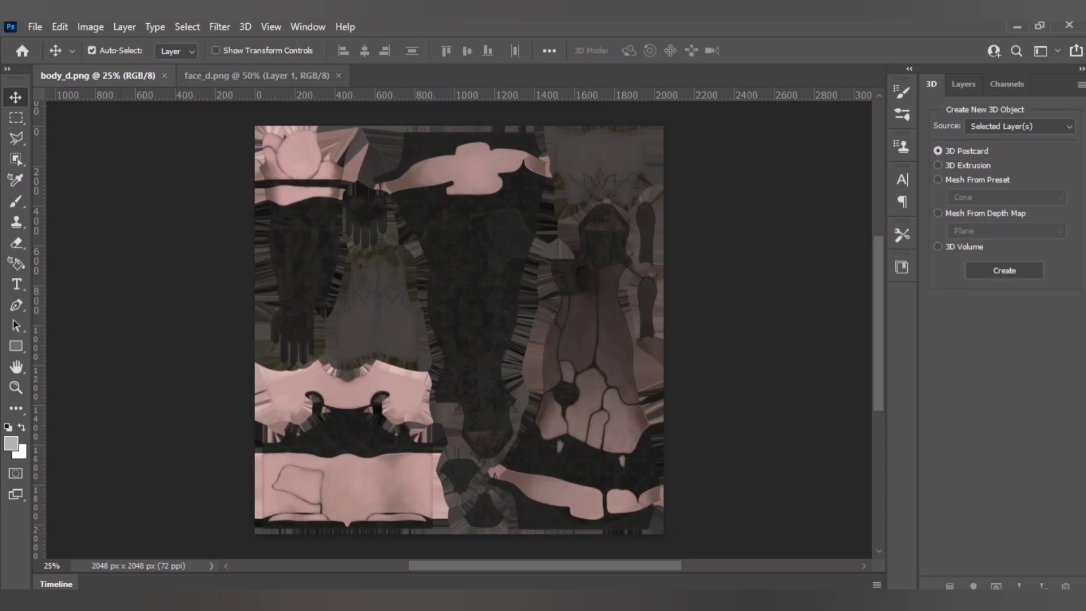
Save the body texture document as the Intel Texture Works DDS format
click(257, 75)
click(174, 76)
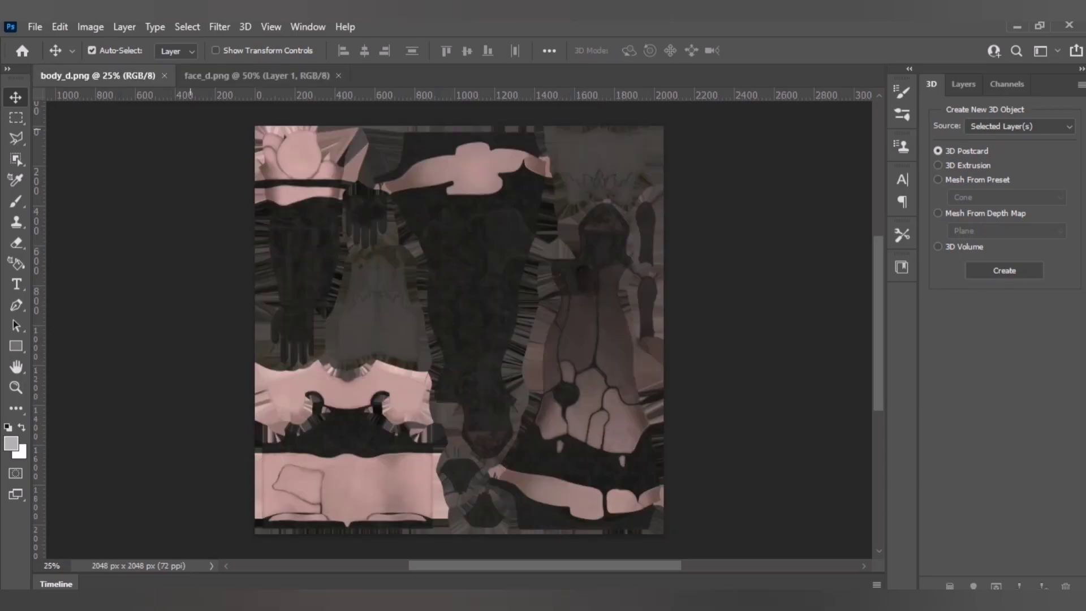
click(34, 26)
click(68, 219)
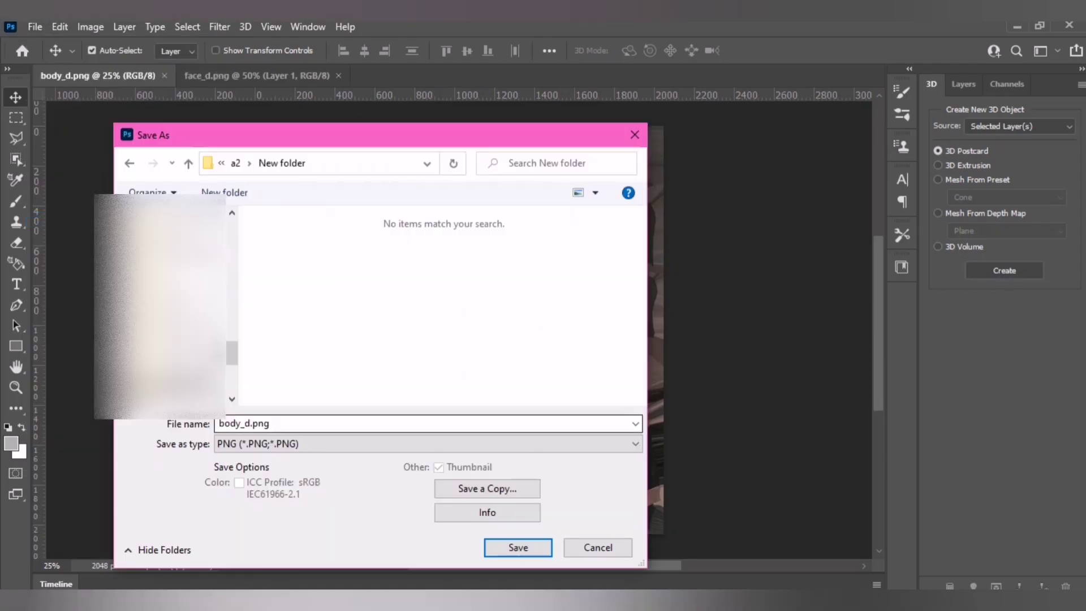
click(424, 443)
click(293, 236)
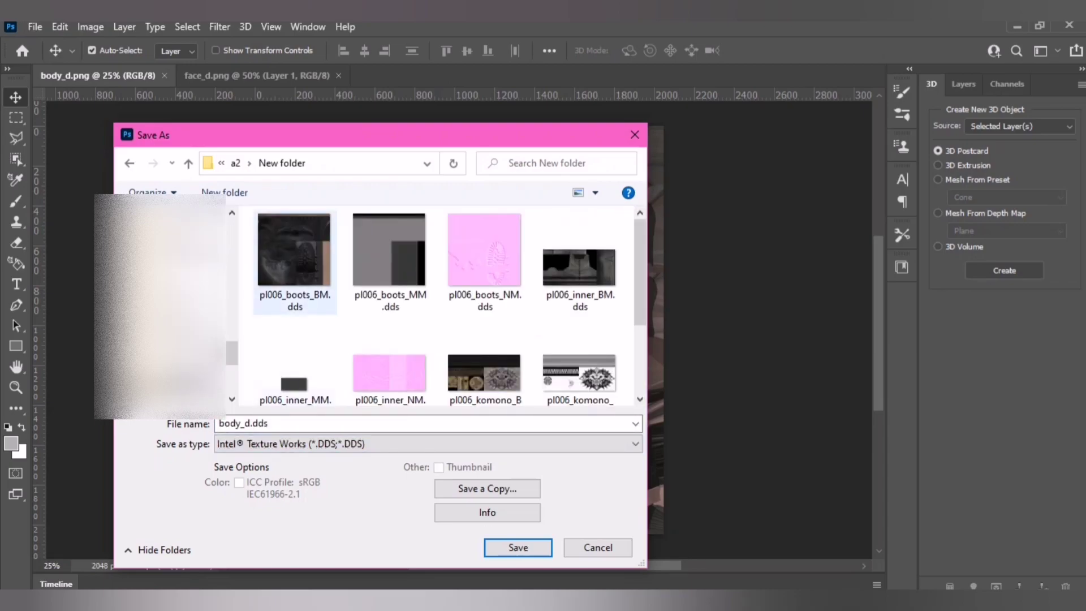
Overwrite pl006_boots_BM.dds, confirming the replacement, using the BM (BC1) export preset
click(295, 255)
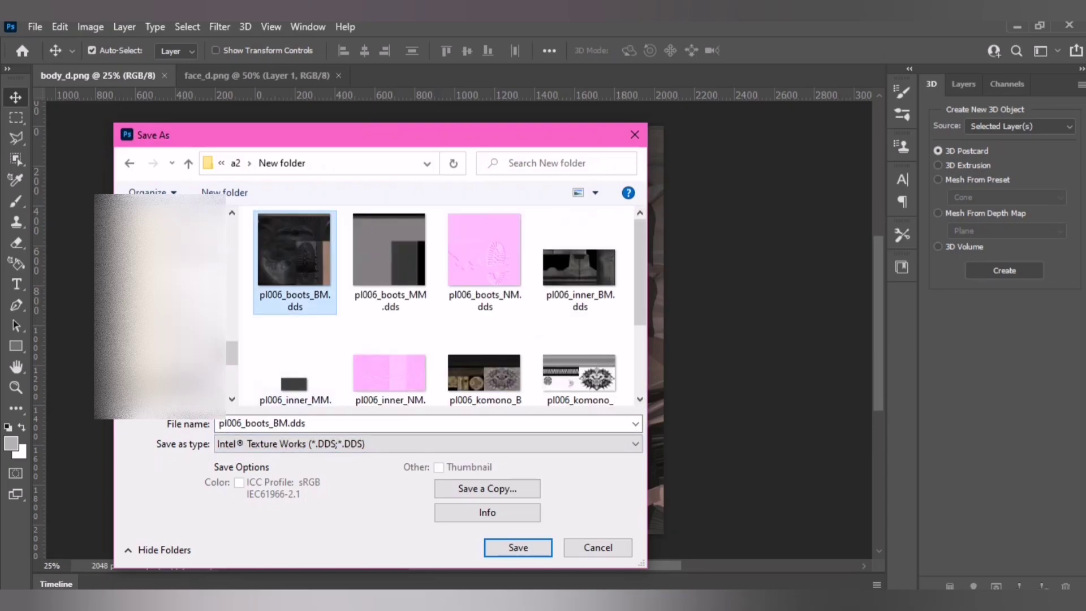
key(Return)
key(Left)
key(Return)
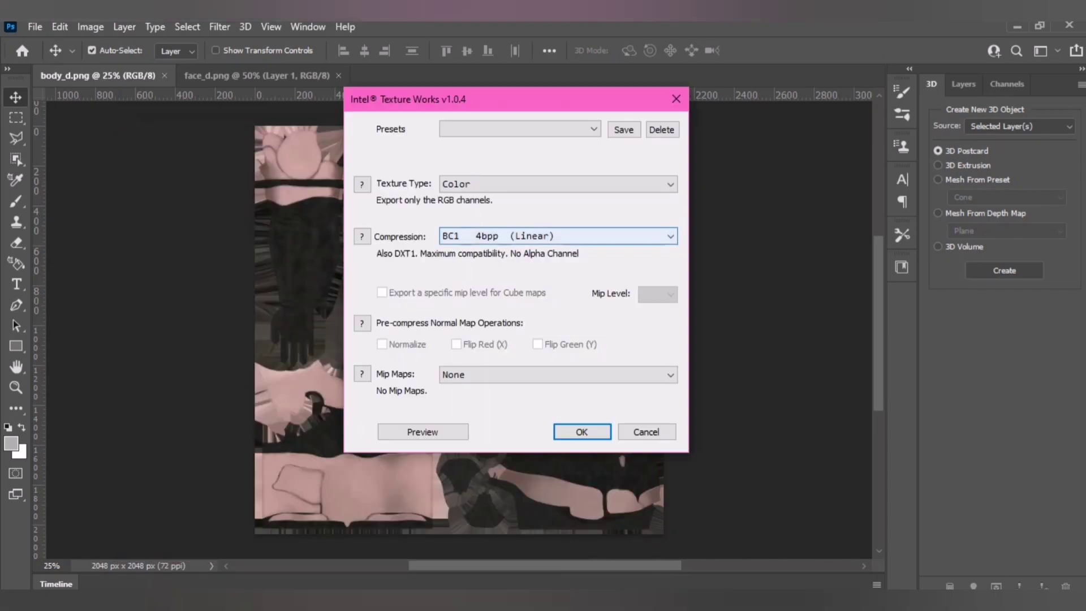
click(517, 129)
text(BM)
key(Return)
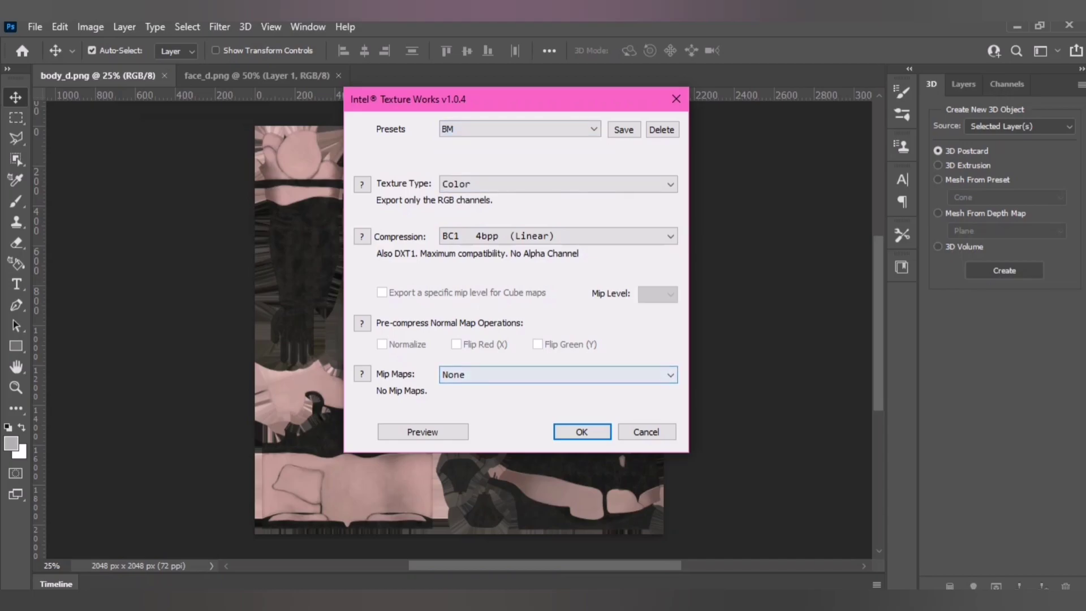
key(Return)
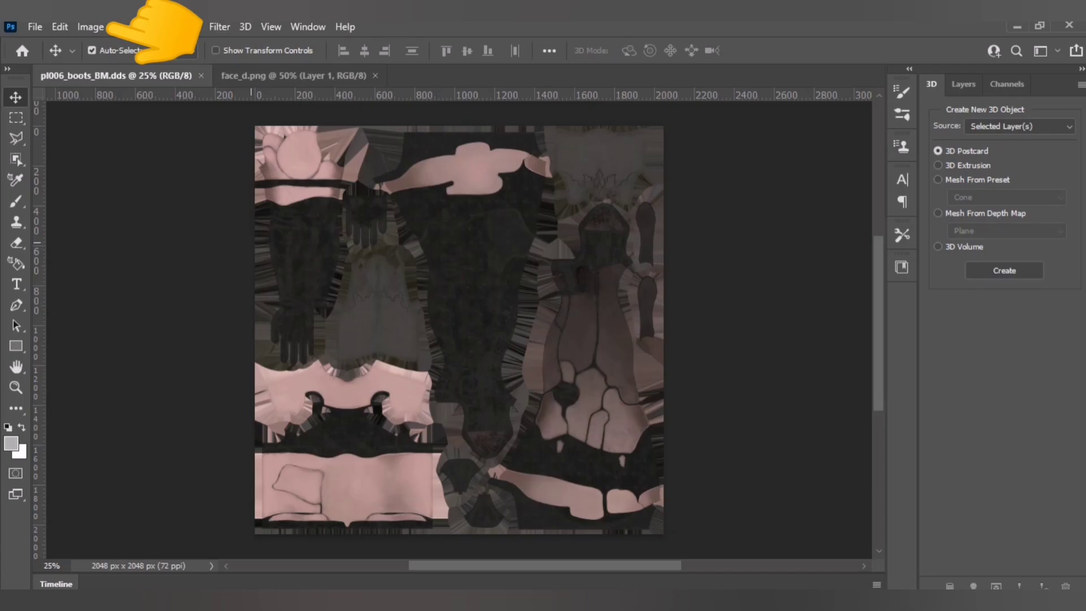
Apply a Black & White adjustment with the Maximum Black preset to the body texture
click(90, 26)
mouse_move(116, 68)
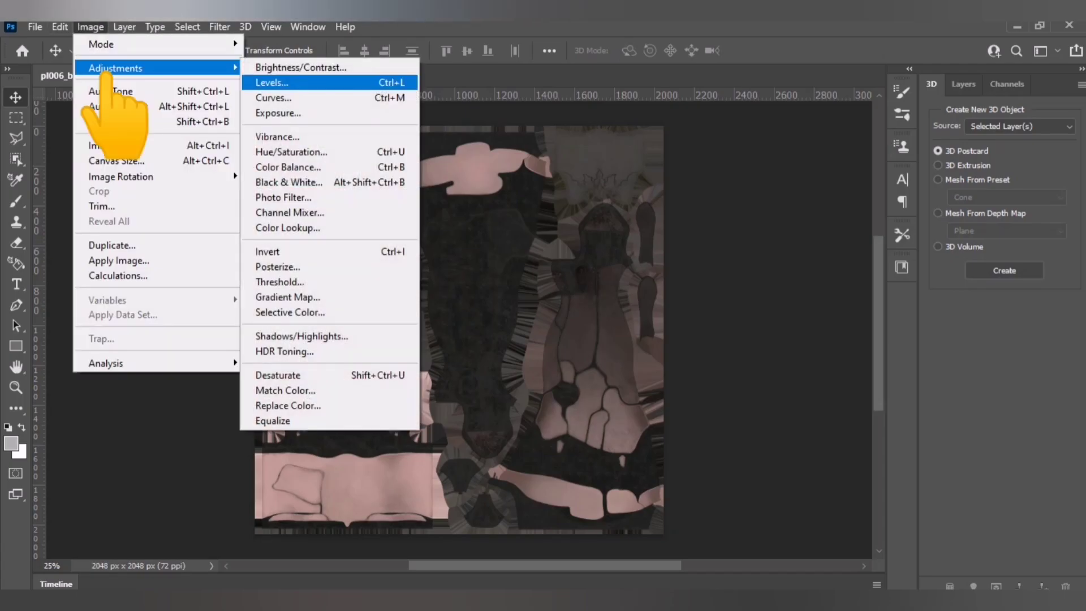
click(289, 182)
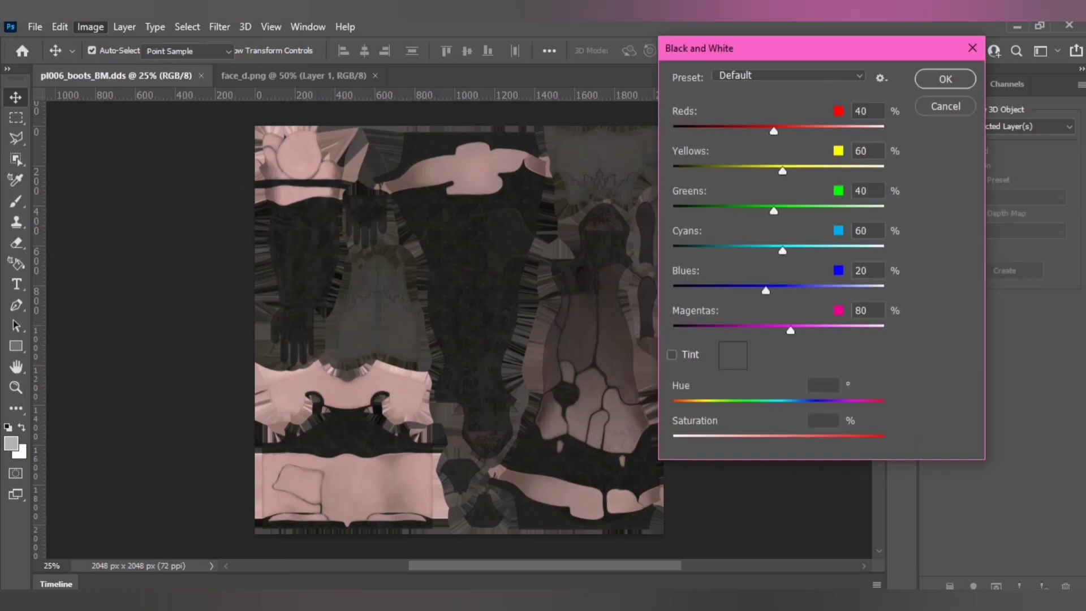
click(789, 75)
click(761, 226)
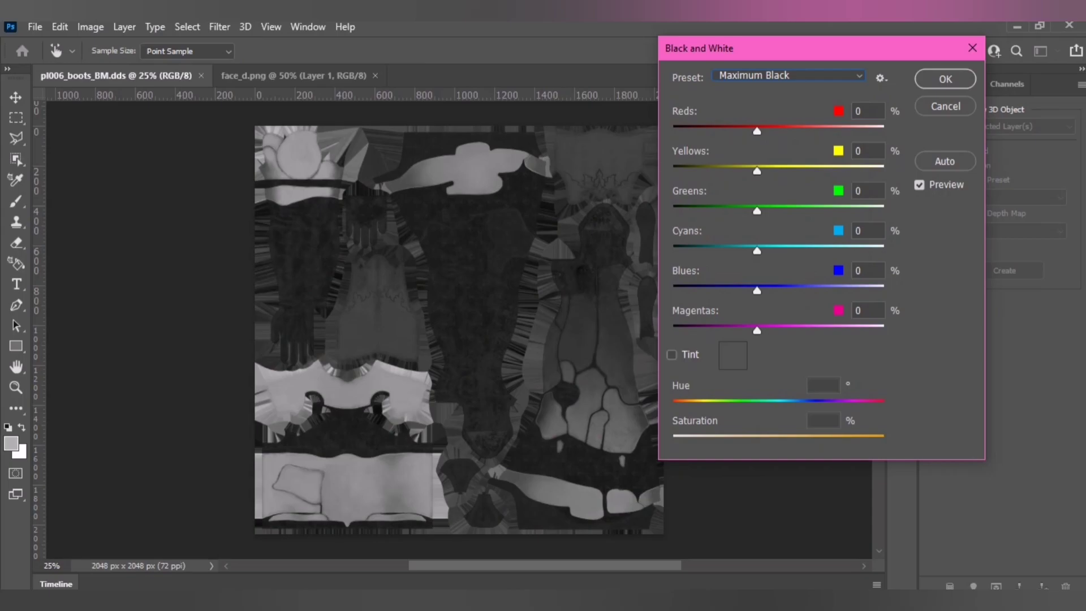
click(946, 78)
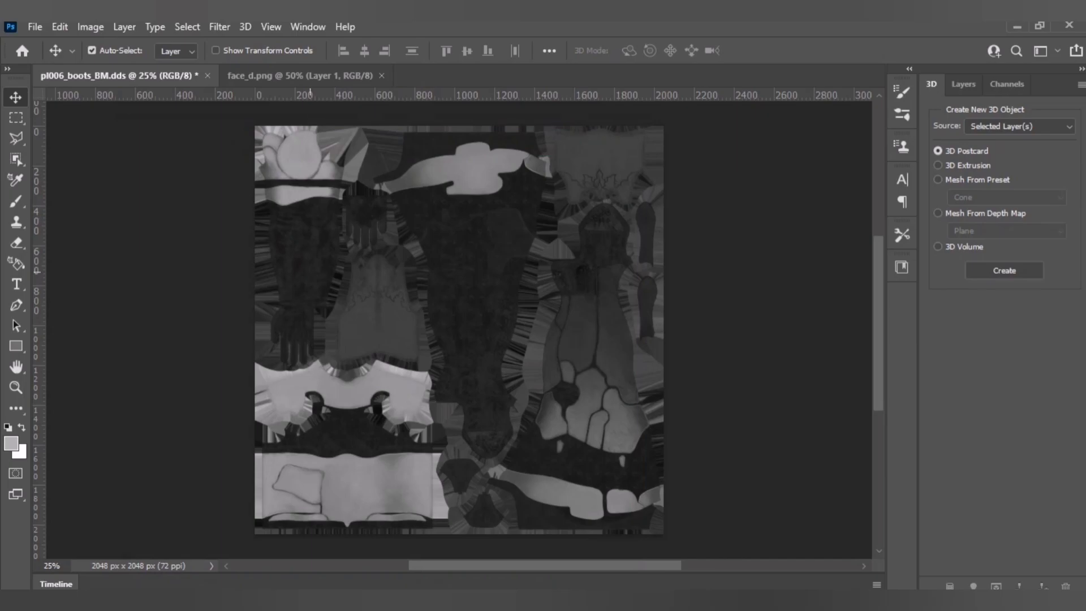
Resize the greyscale texture to 256 × 256 pixels
key(ctrl+alt+i)
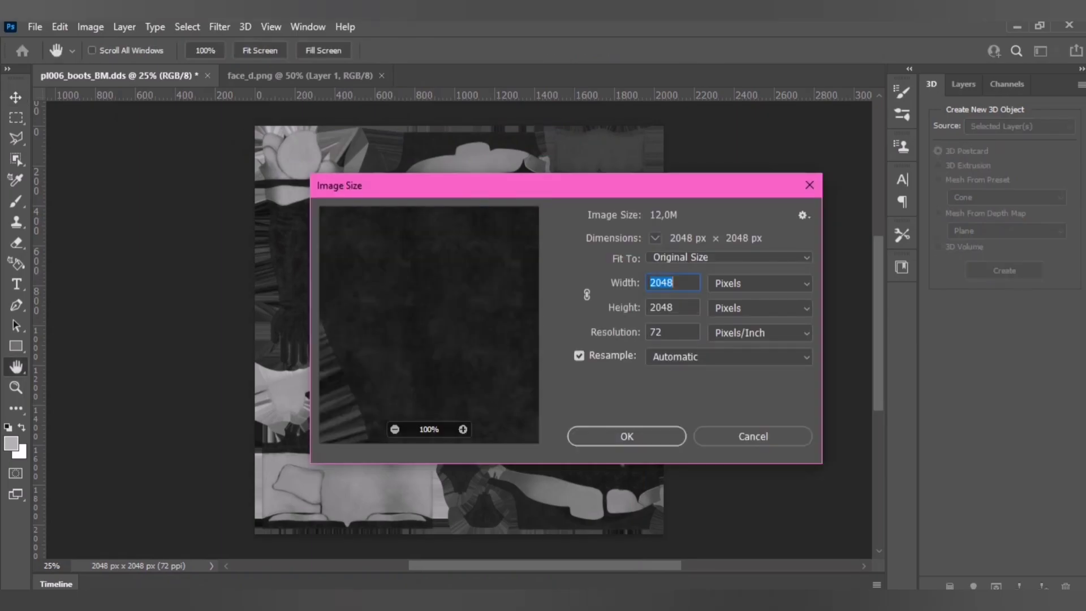
text(256)
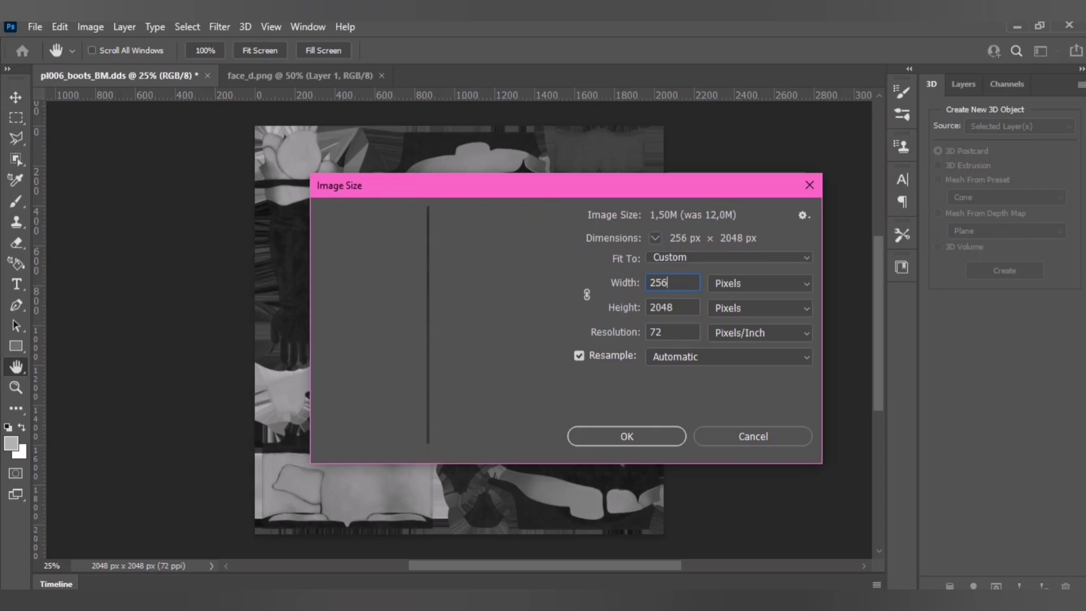
key(Tab)
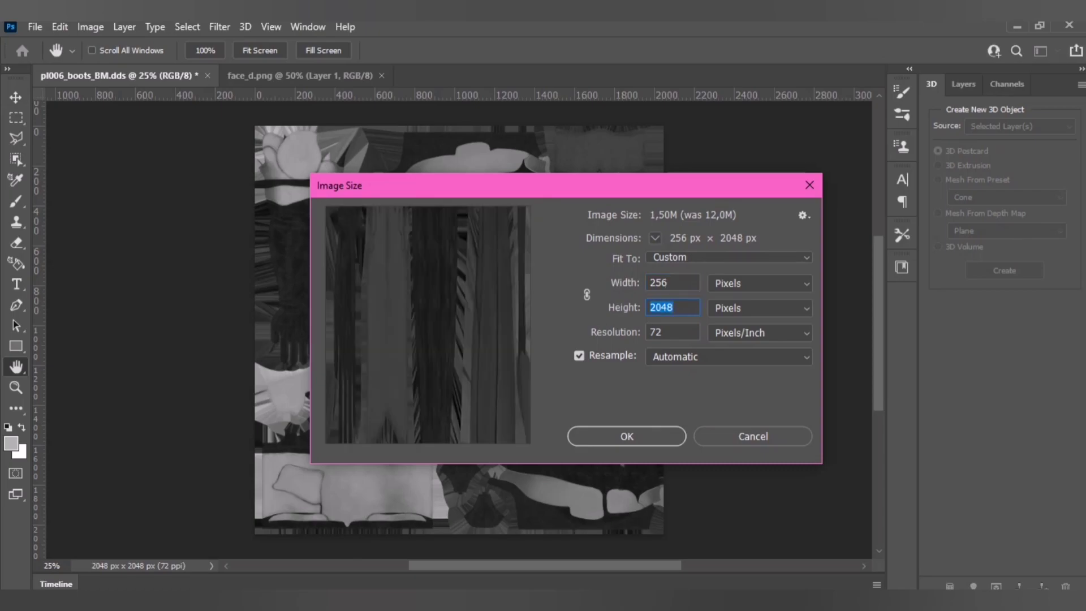
text(256)
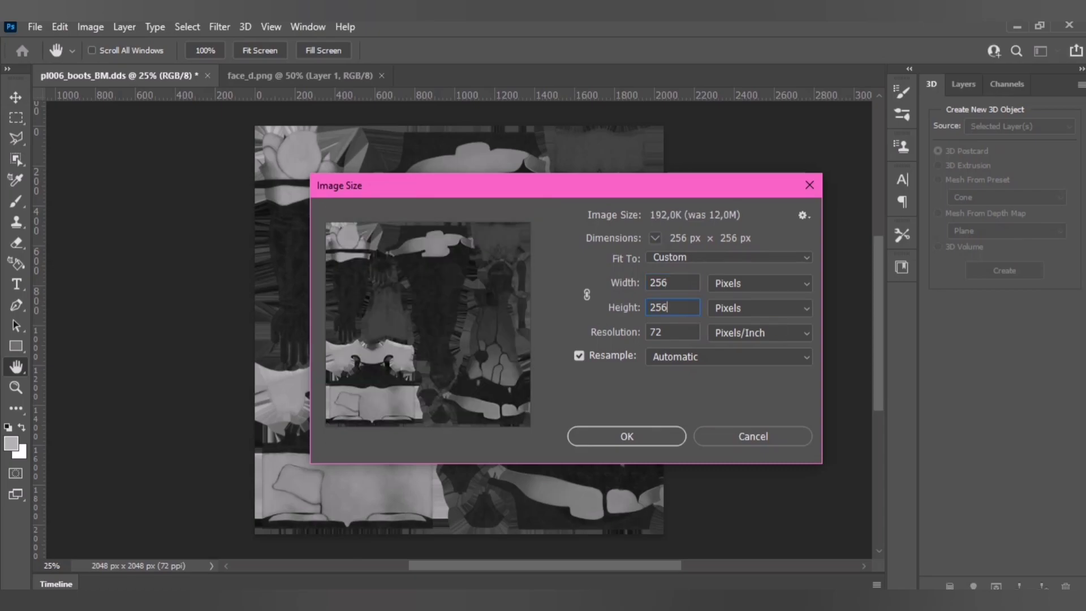
key(Return)
Save the resized image over pl006_boots_MM.dds as a DDS with the BM preset
click(35, 26)
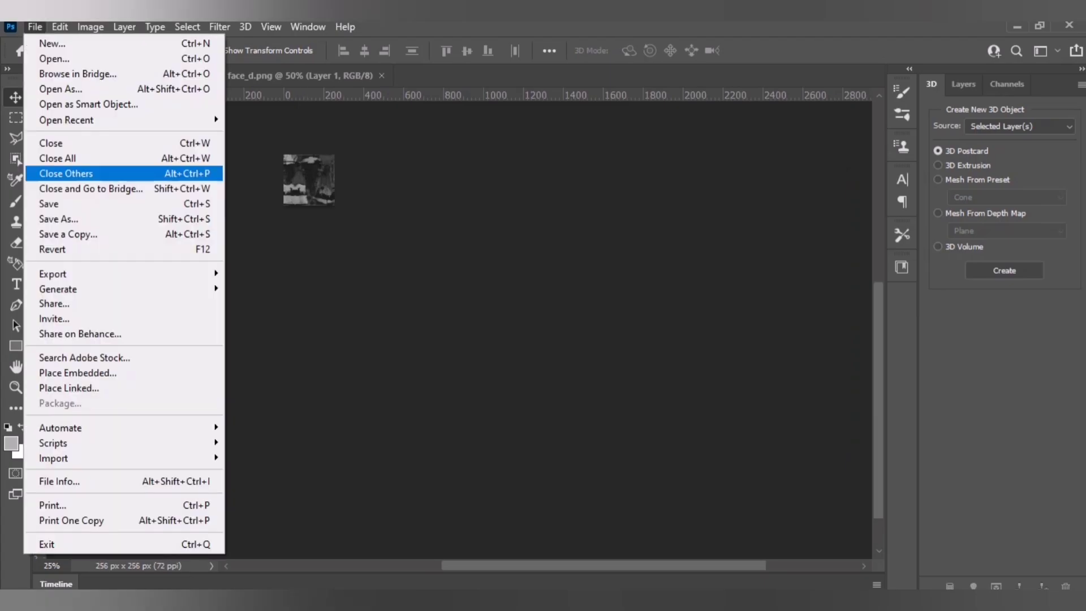
key(Down)
key(Down)
key(Down)
key(Return)
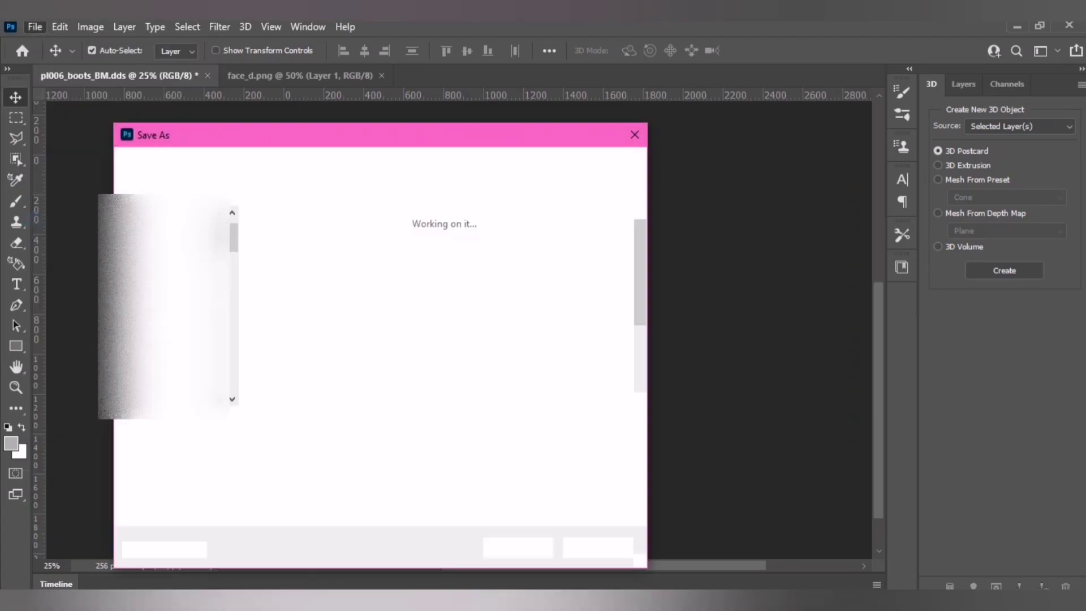
double_click(388, 256)
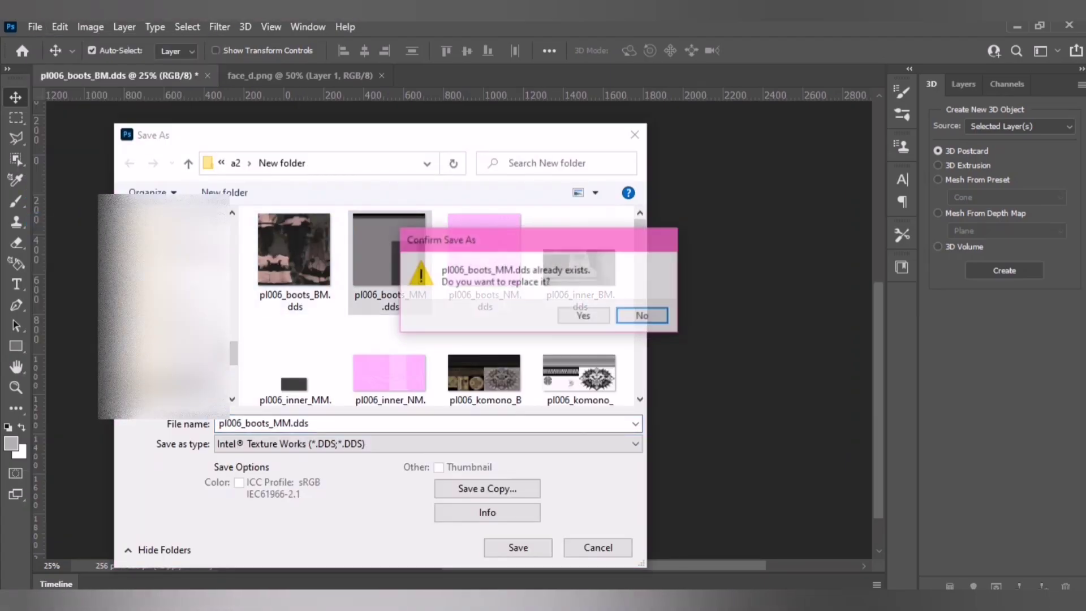
key(Left)
key(Return)
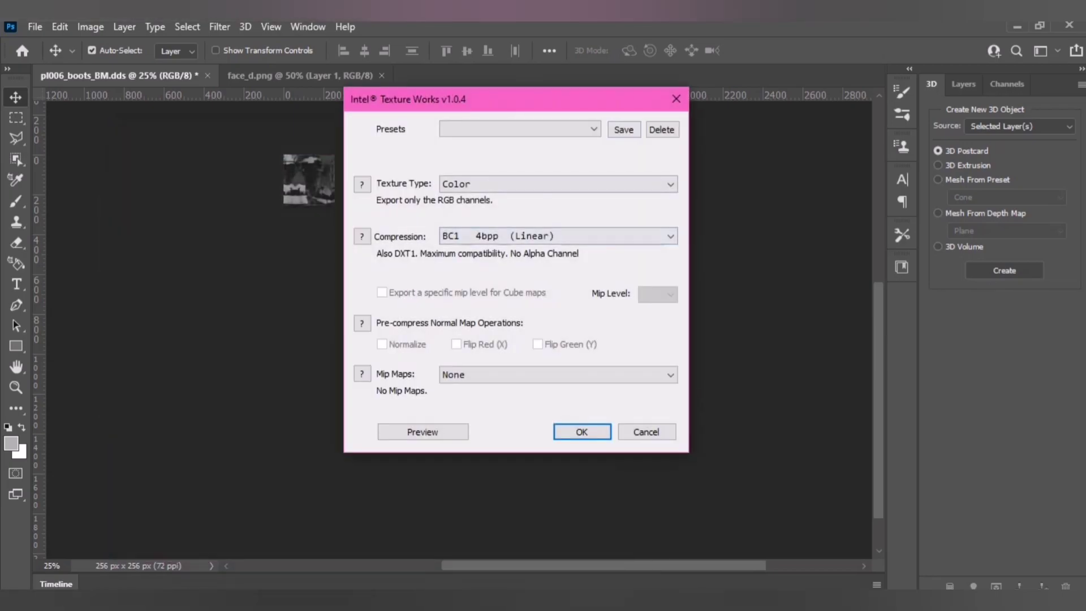
key(alt+Down)
key(Return)
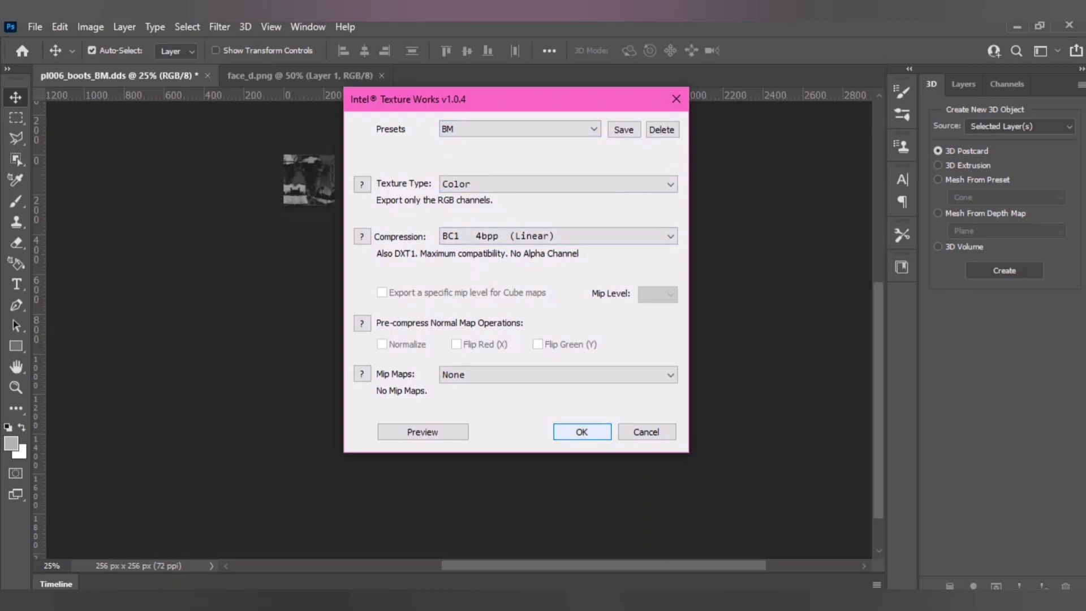
click(581, 432)
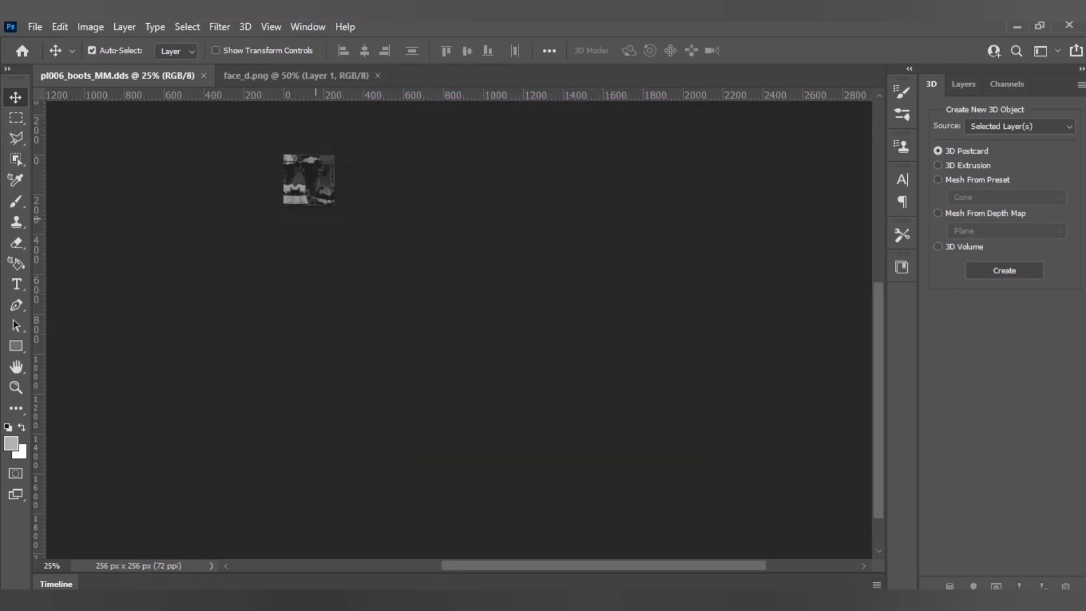
Generate a normal map from the body texture with Filter > 3D and begin saving it
click(91, 49)
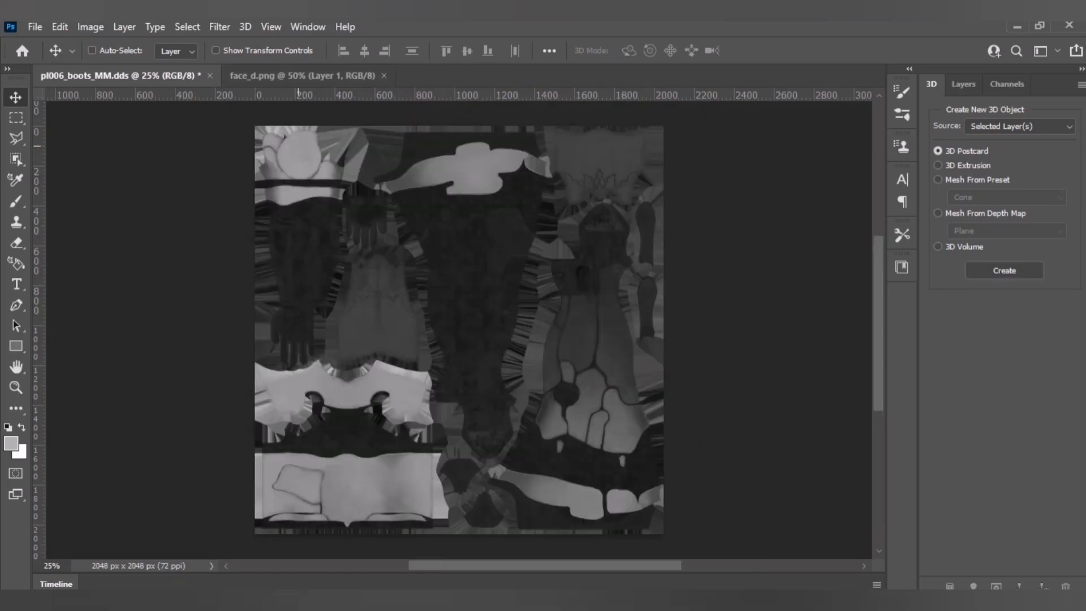
click(92, 51)
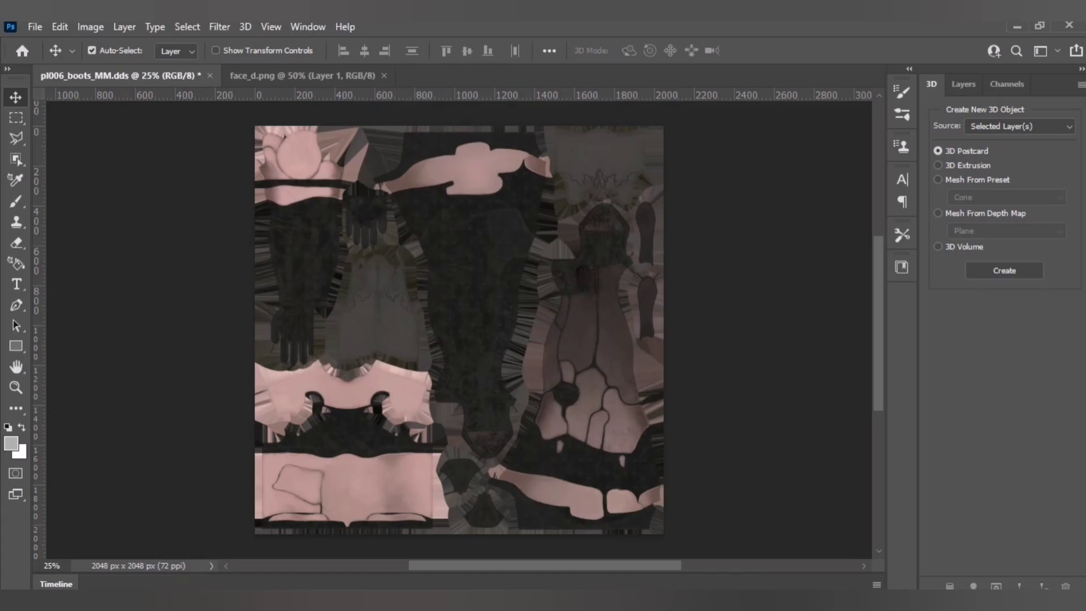
click(220, 26)
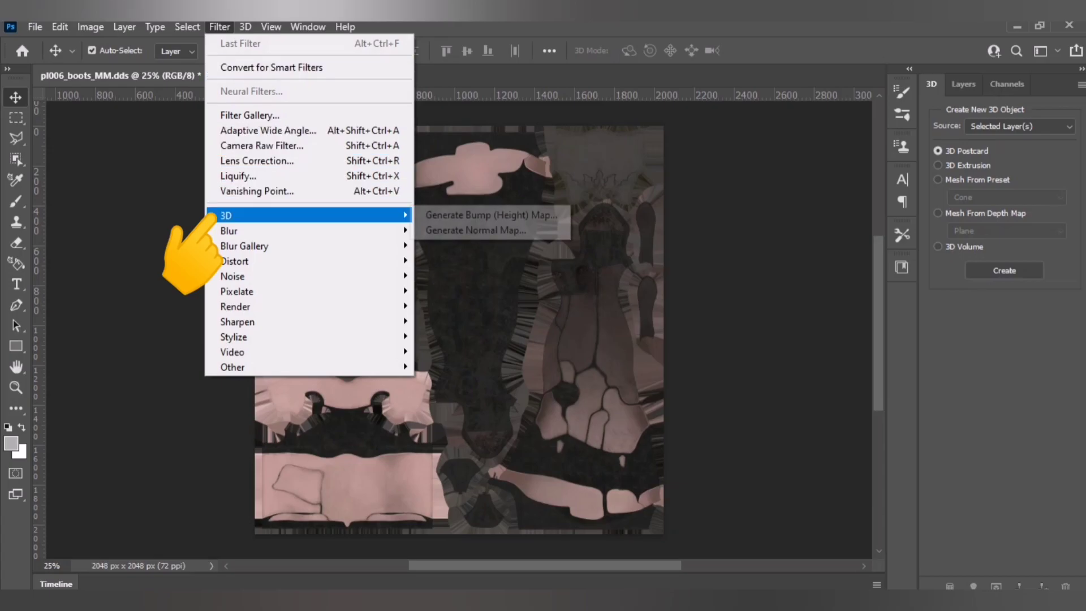
click(475, 230)
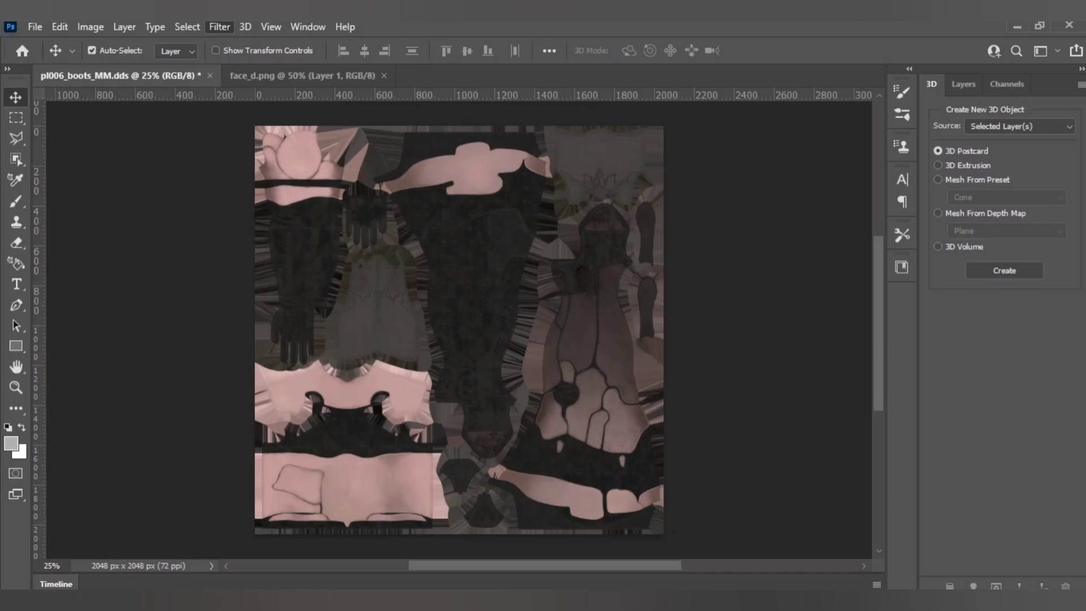
key(Return)
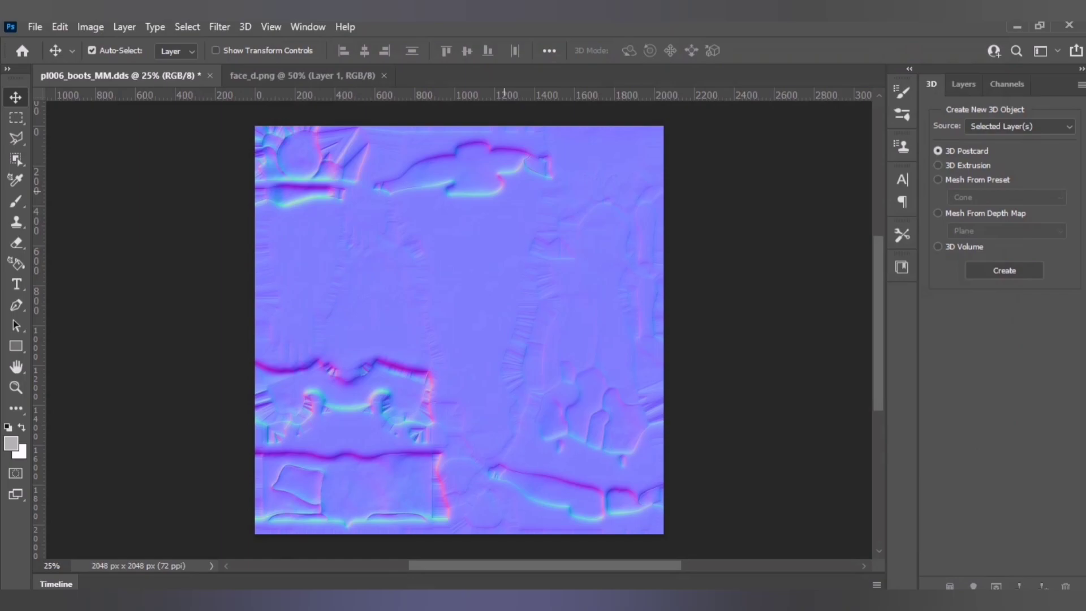
click(35, 26)
click(51, 218)
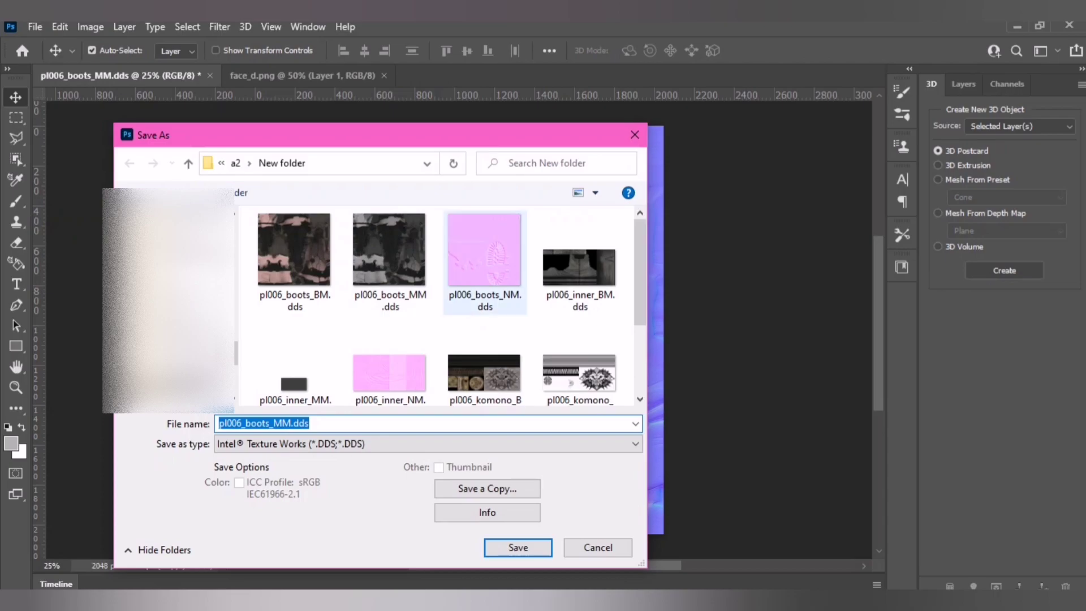
Replace pl006_boots_NM.dds with the normal map using the 'MM and NM' preset (BC3, mipmaps)
click(484, 255)
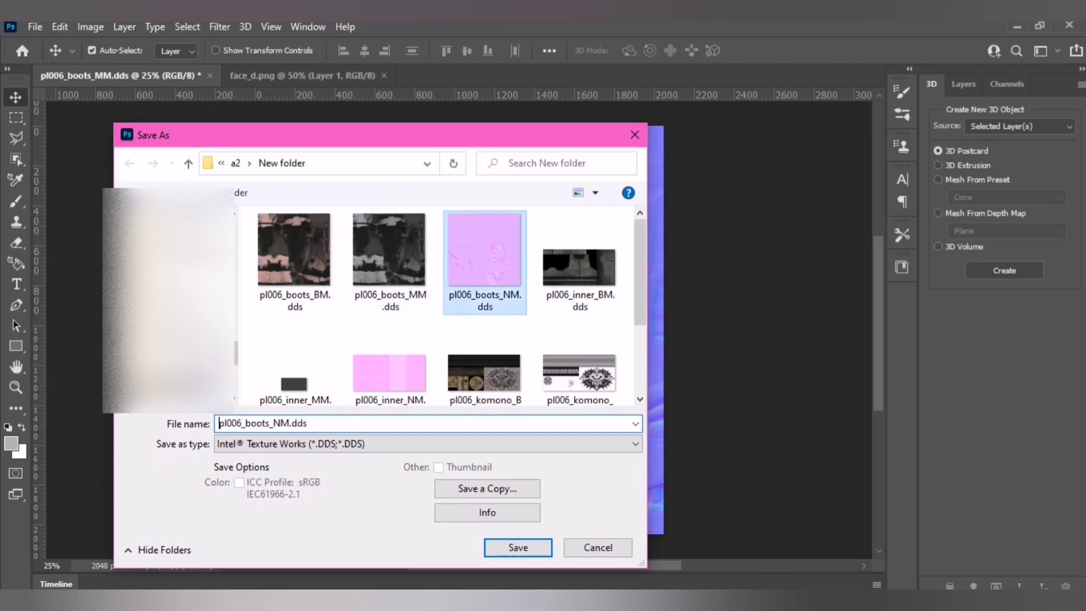
key(Return)
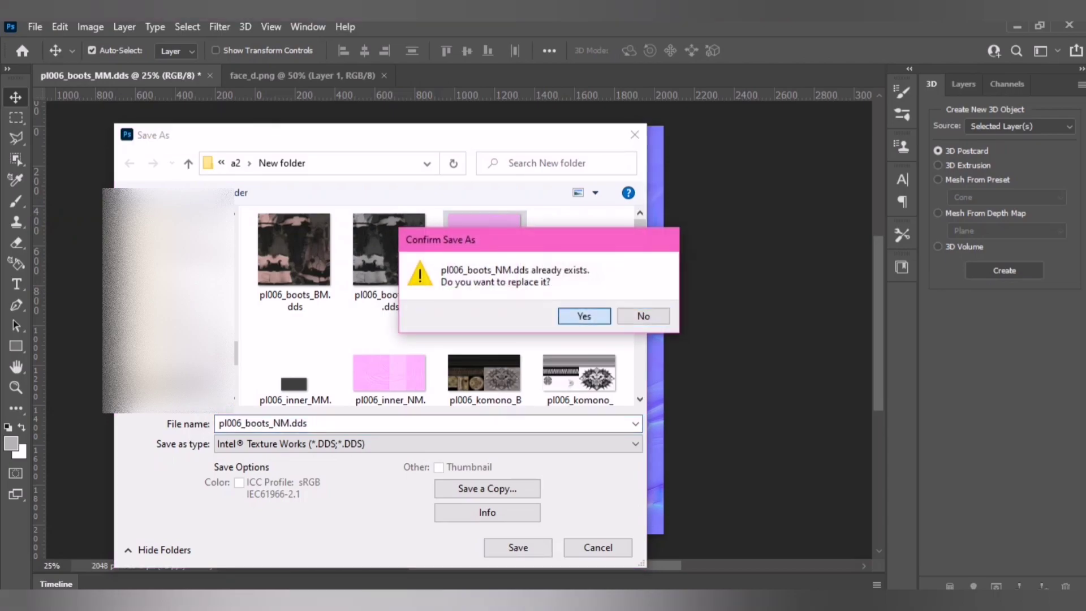
key(Return)
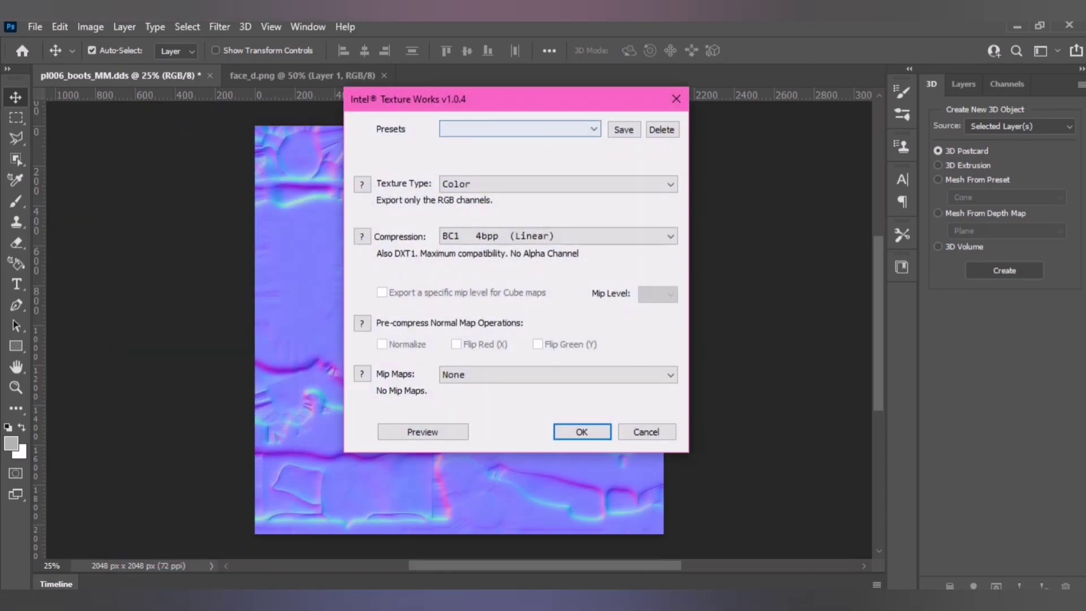
click(519, 129)
click(485, 176)
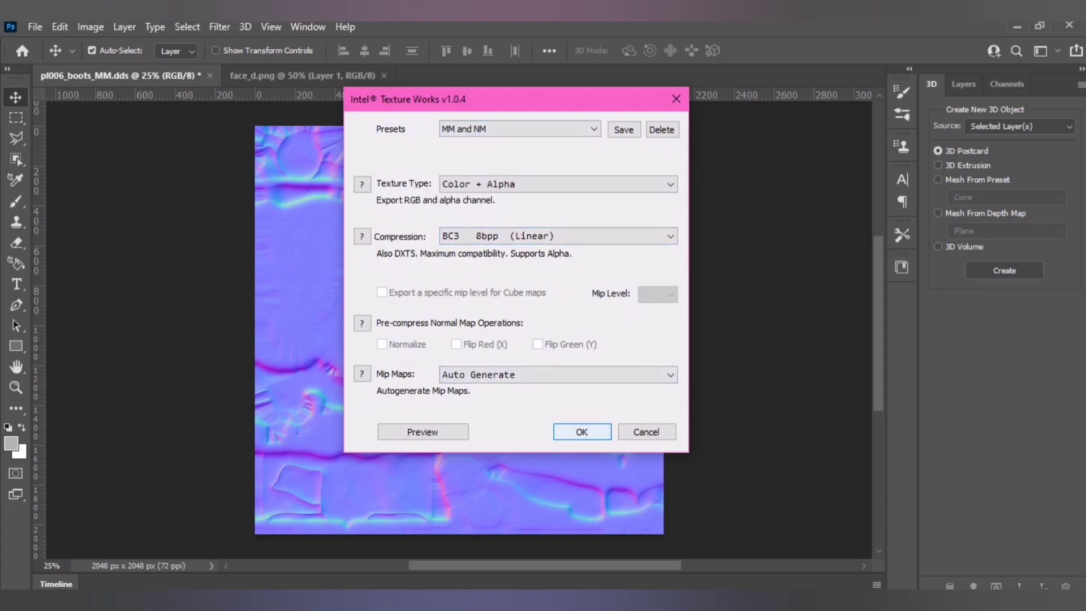
key(Return)
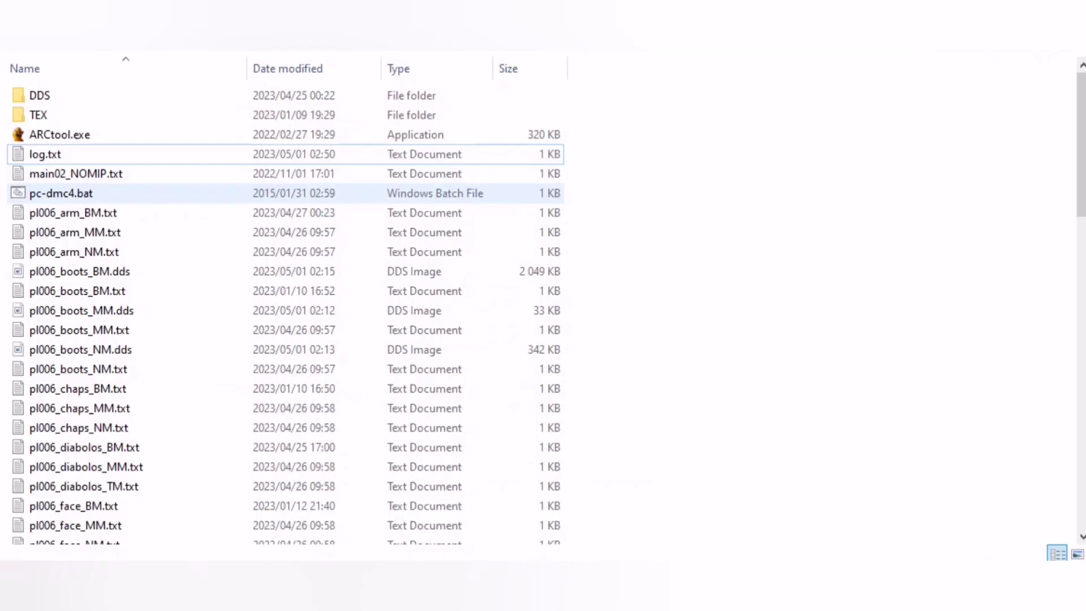
Filter the file list by type to show only DDS Image and Windows Batch File items
key(Down)
key(Down)
key(Down)
key(Down)
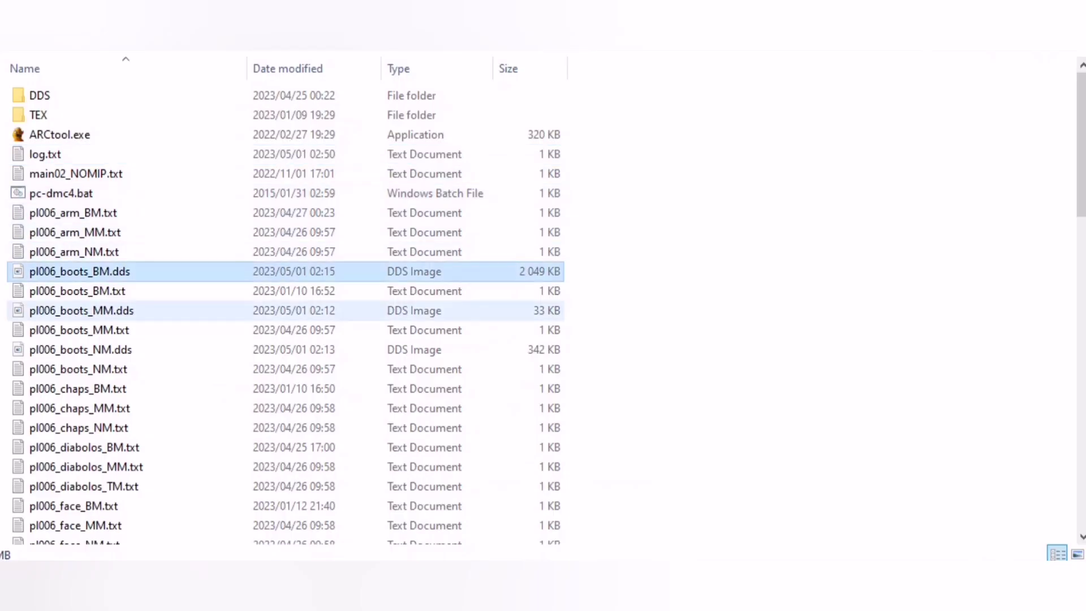
key(Down)
key(Down)
key(Down)
key(Down)
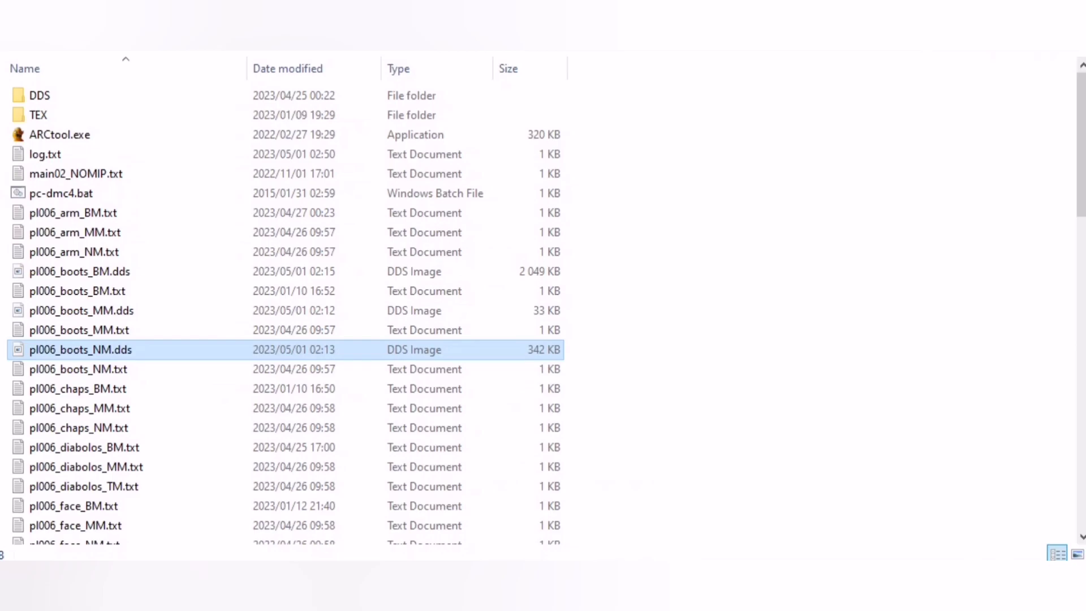
click(679, 255)
click(485, 68)
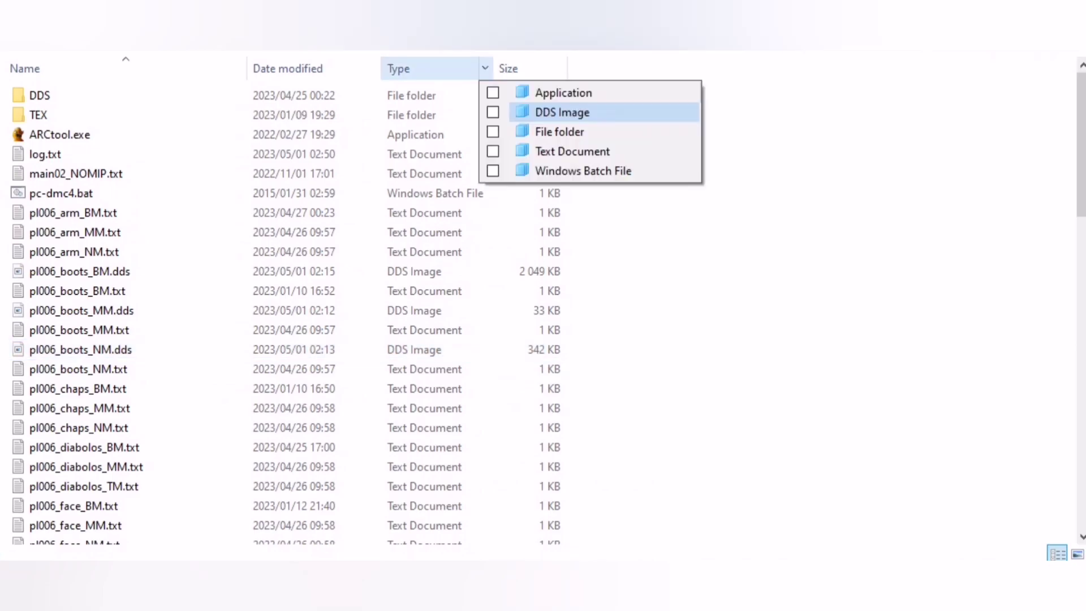
click(492, 112)
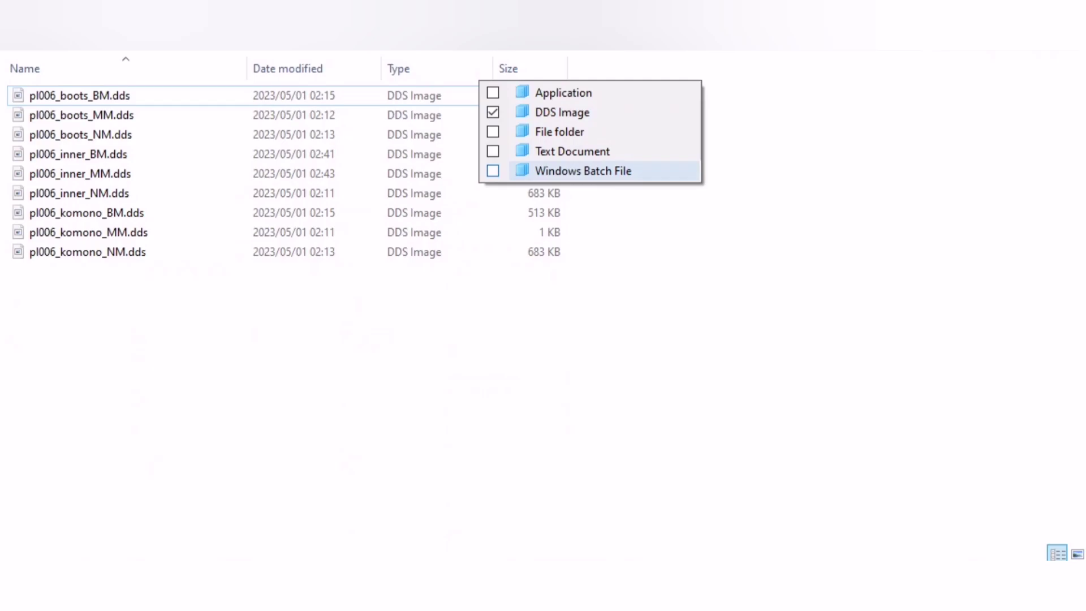
click(583, 171)
key(Escape)
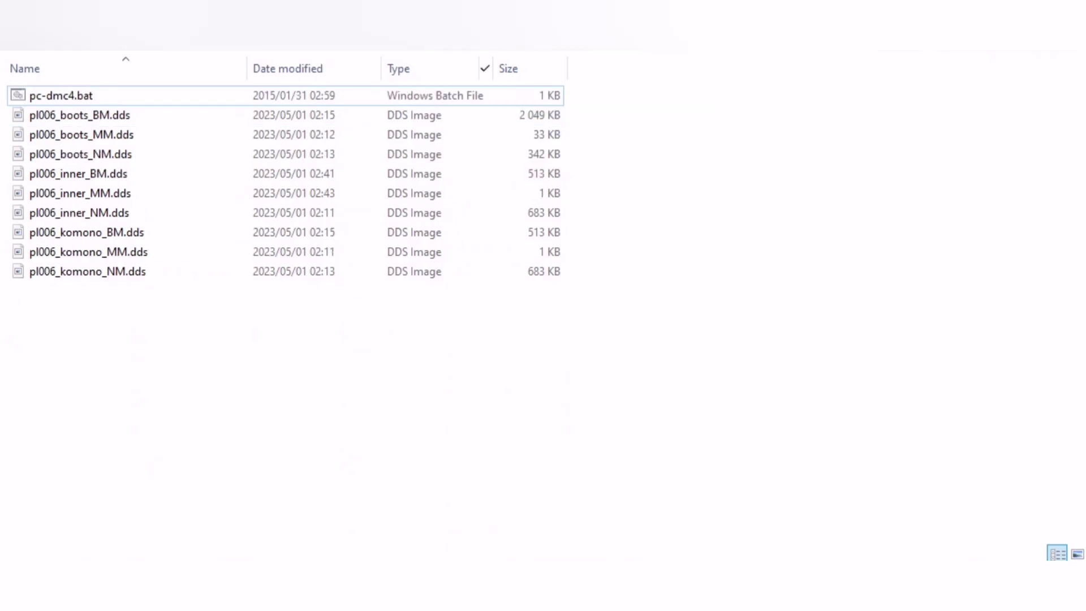
Convert pl006_boots_BM and pl006_boots_NM to TEX with pc-dmc4.bat, and list TEX files
click(80, 115)
drag(122, 119, 107, 97)
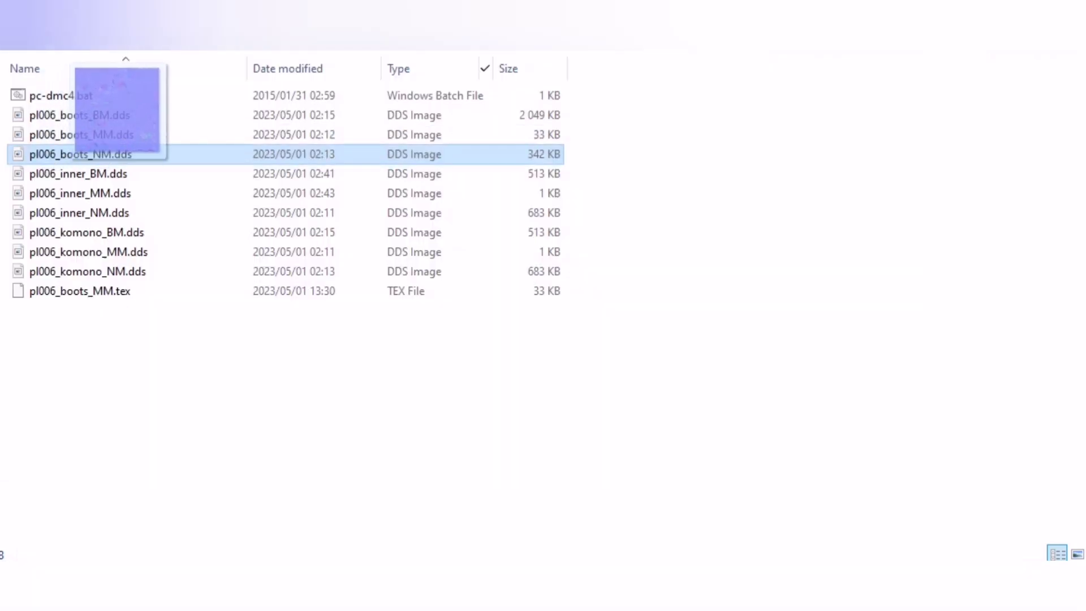
drag(81, 153, 108, 97)
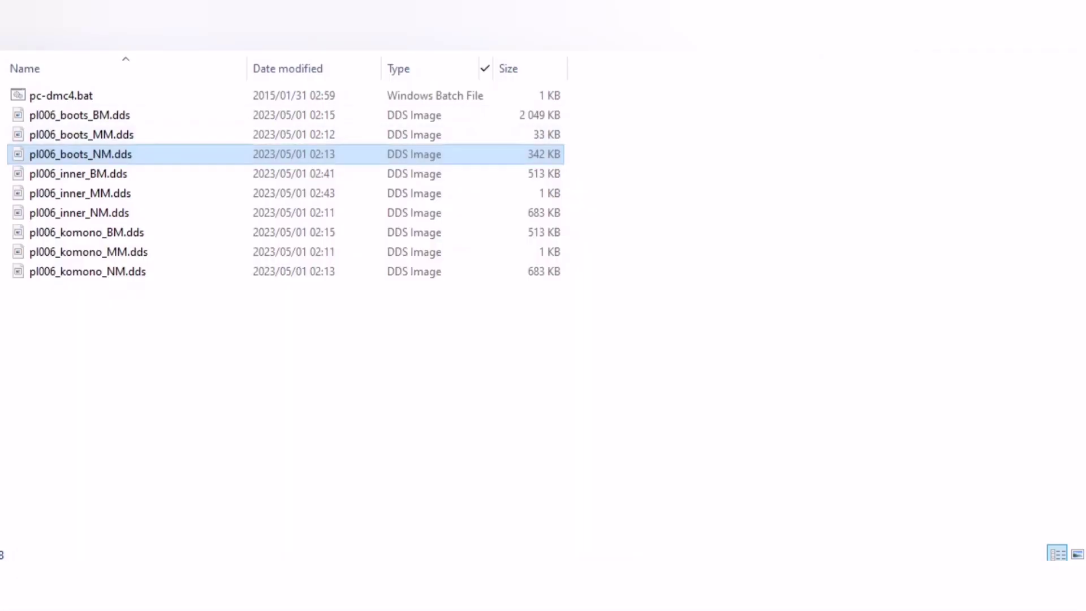
click(485, 69)
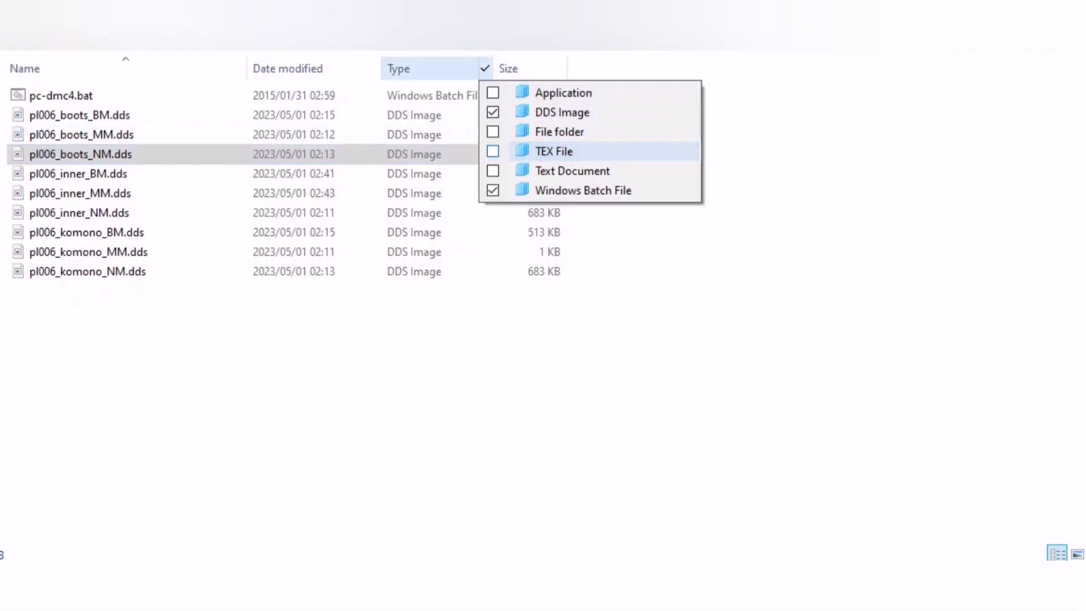
click(493, 151)
Convert the inner BM, MM, NM and komono DDS textures into TEX files
click(79, 232)
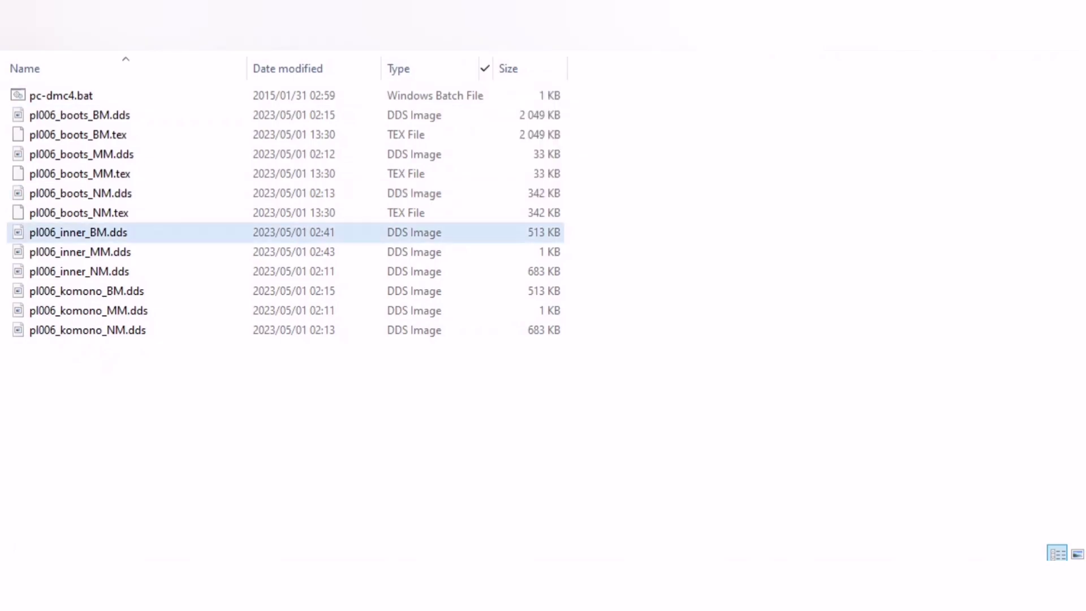
drag(79, 232, 108, 96)
drag(80, 251, 98, 98)
drag(80, 271, 98, 97)
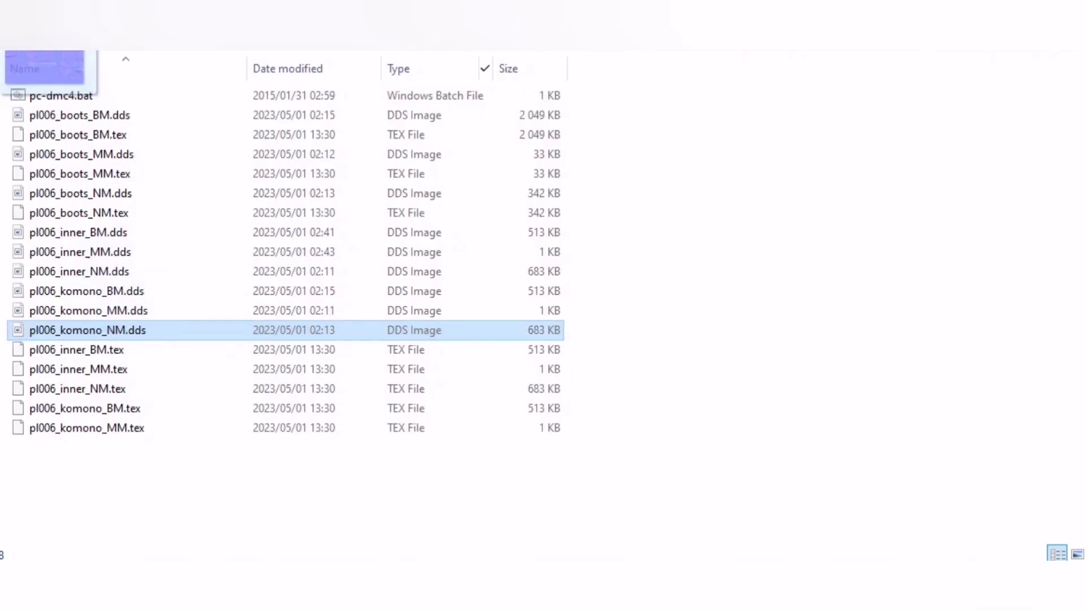
drag(85, 330, 98, 98)
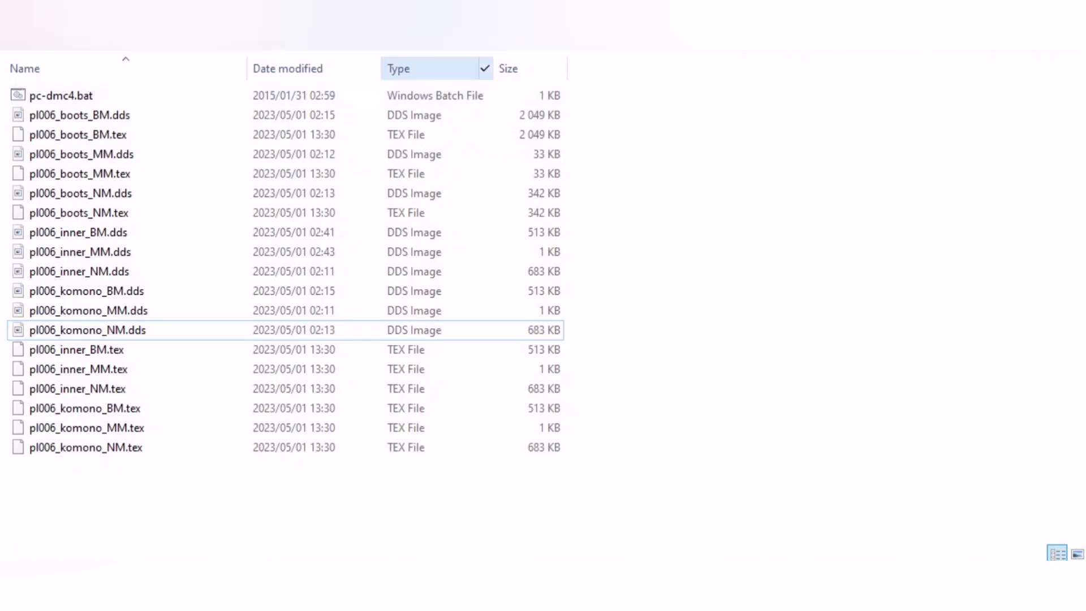
Hide DDS Image and Windows Batch File items so only the TEX files are listed
click(485, 69)
click(493, 112)
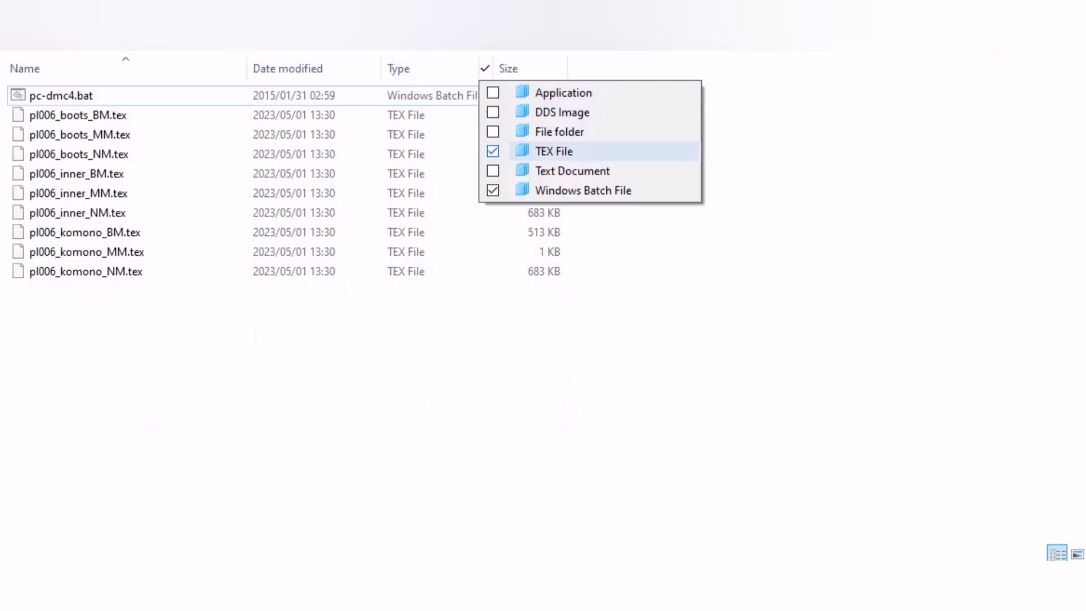
click(494, 190)
key(Escape)
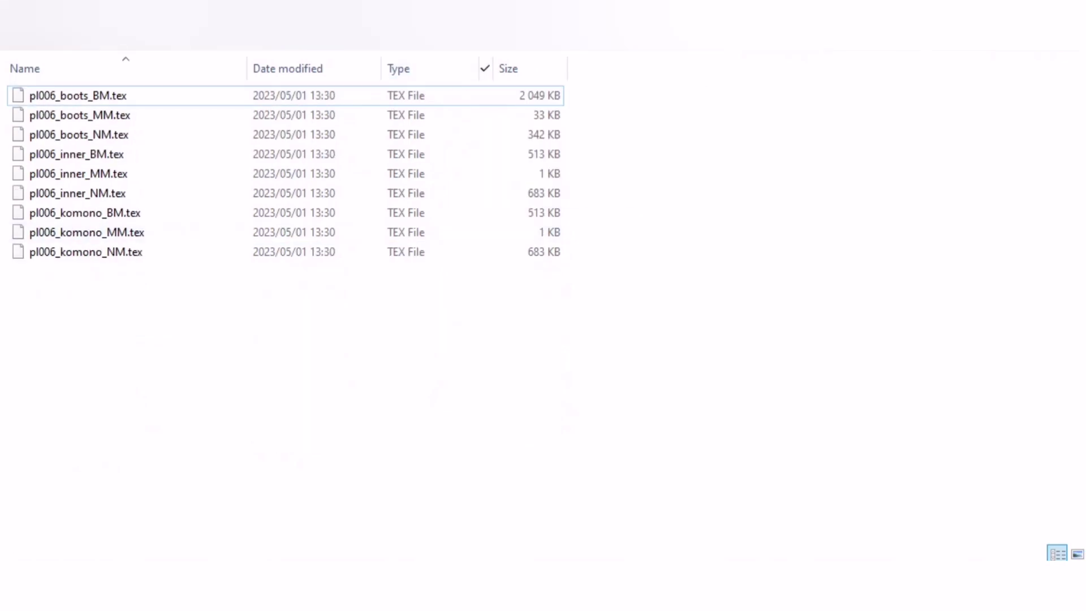
Move the nine TEX files into the game folder containing pl006.mod
drag(122, 323, 514, 80)
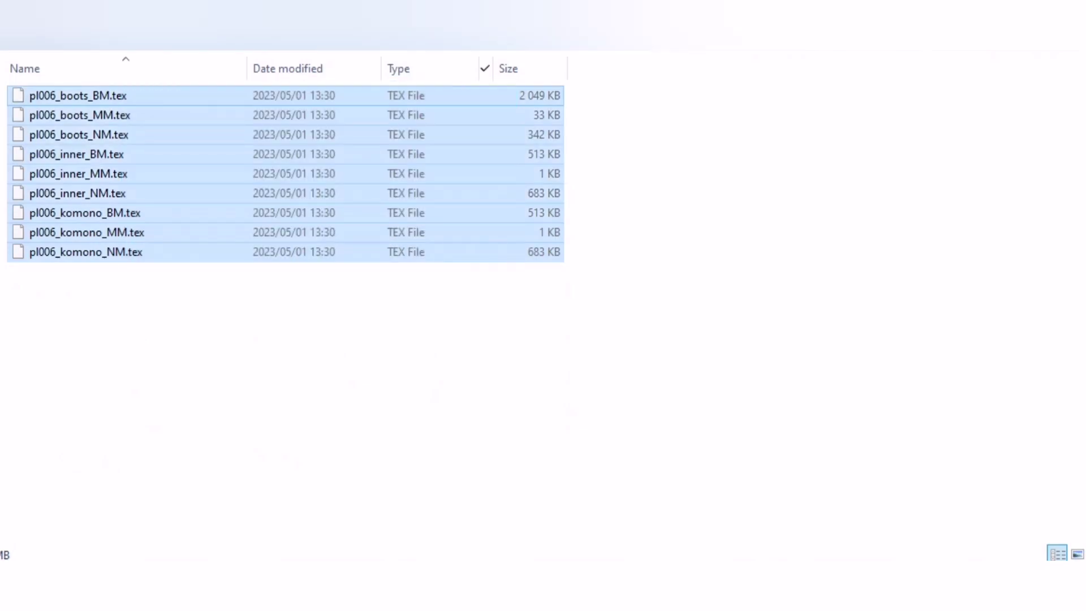
key(Delete)
right_click(280, 79)
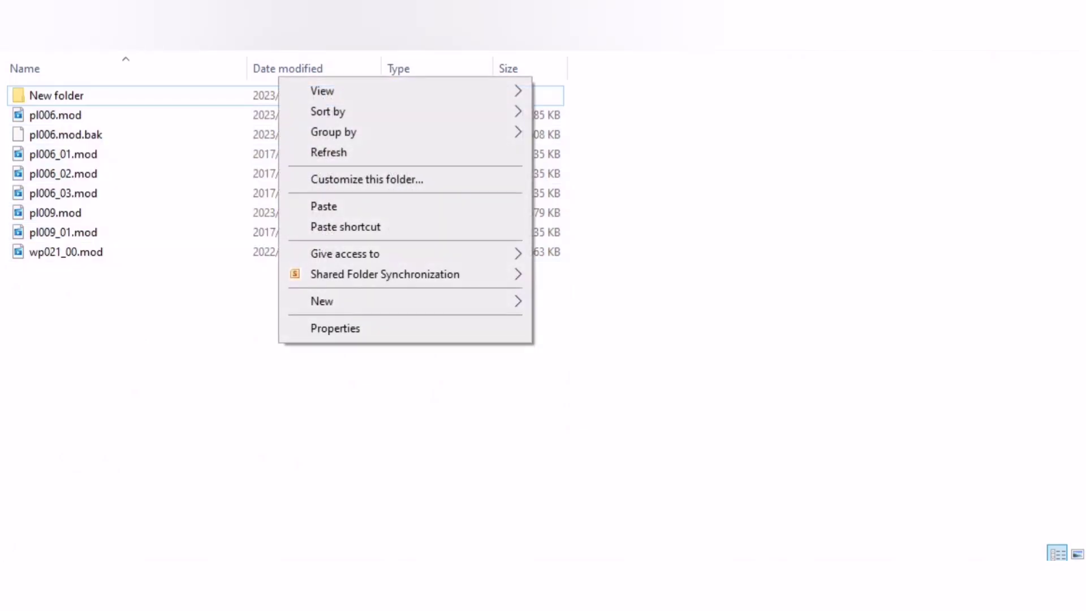
click(324, 206)
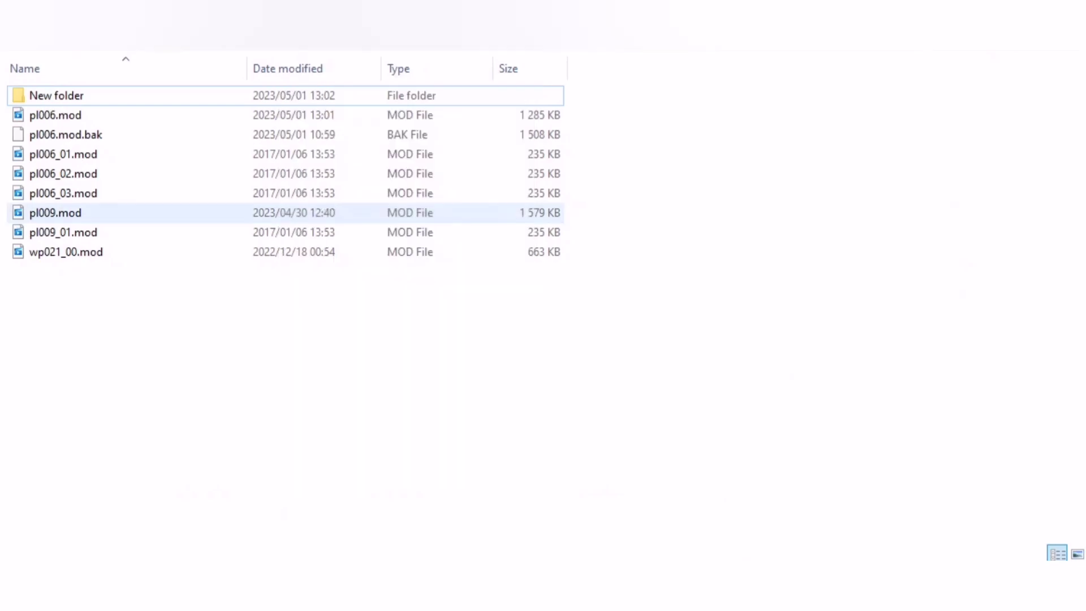